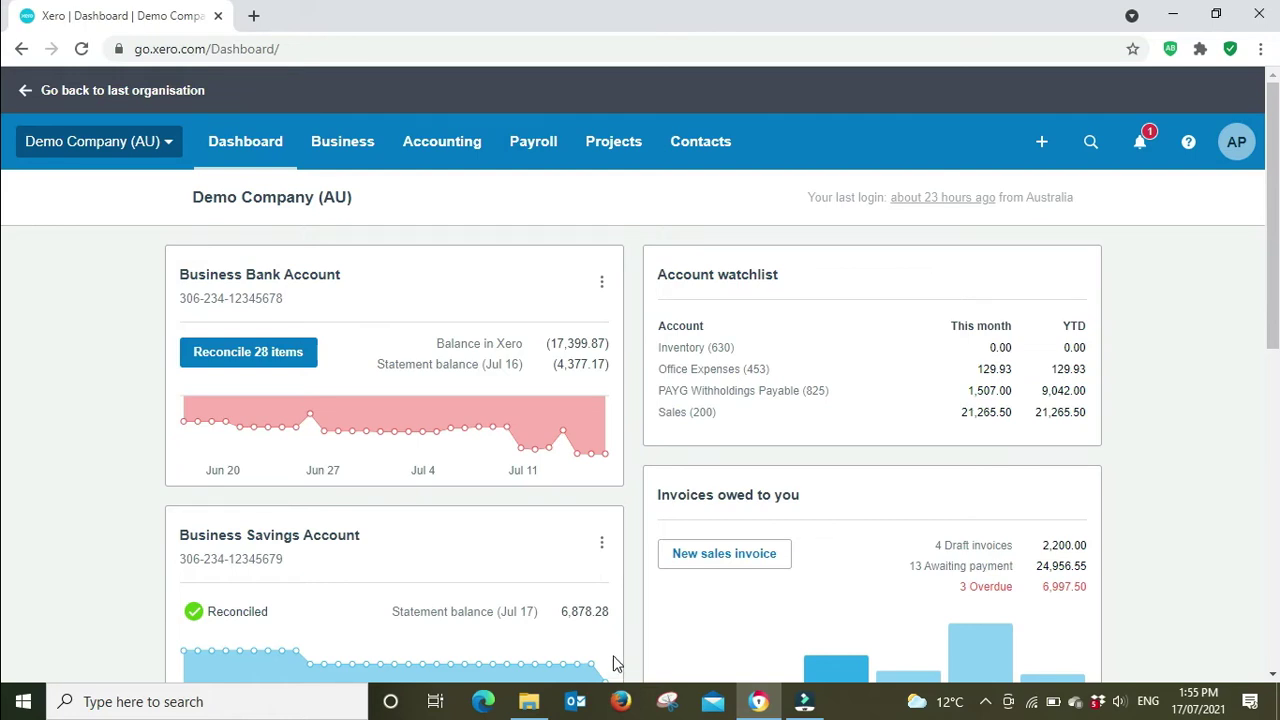
Open the Business Bank Account reconciliation (28 items) and duplicate it into a second browser tab
click(268, 352)
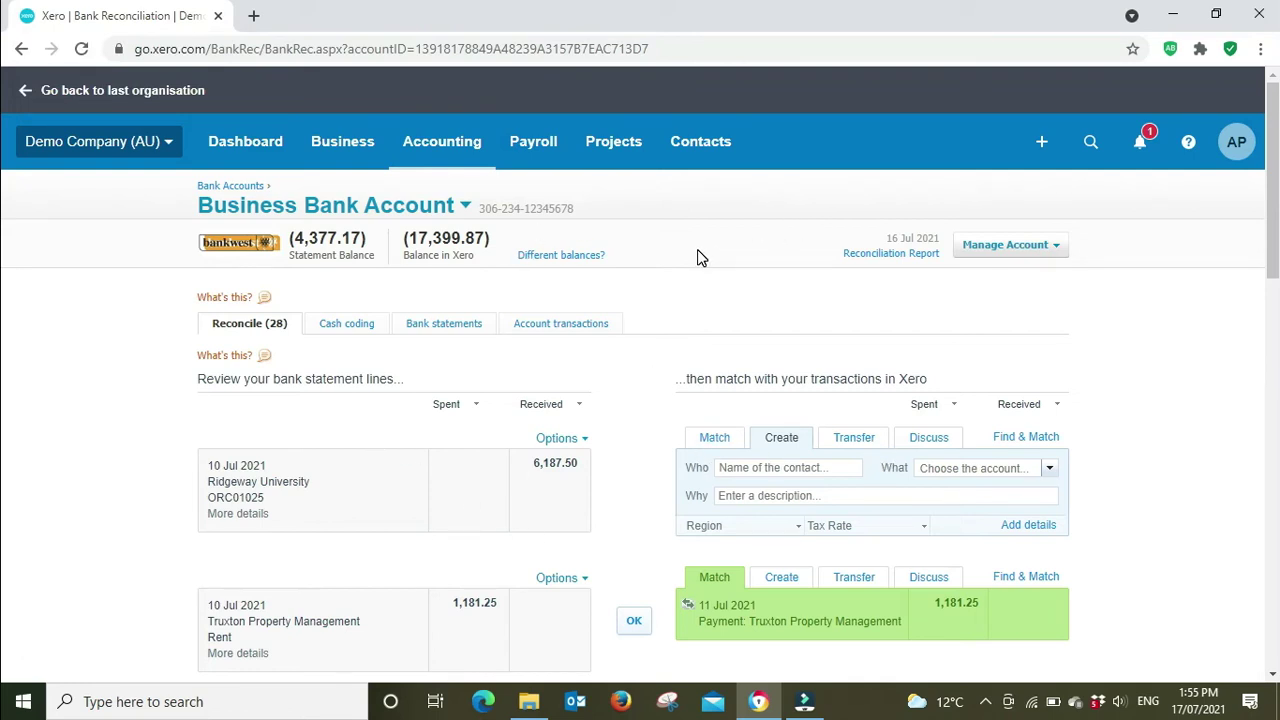
right_click(134, 16)
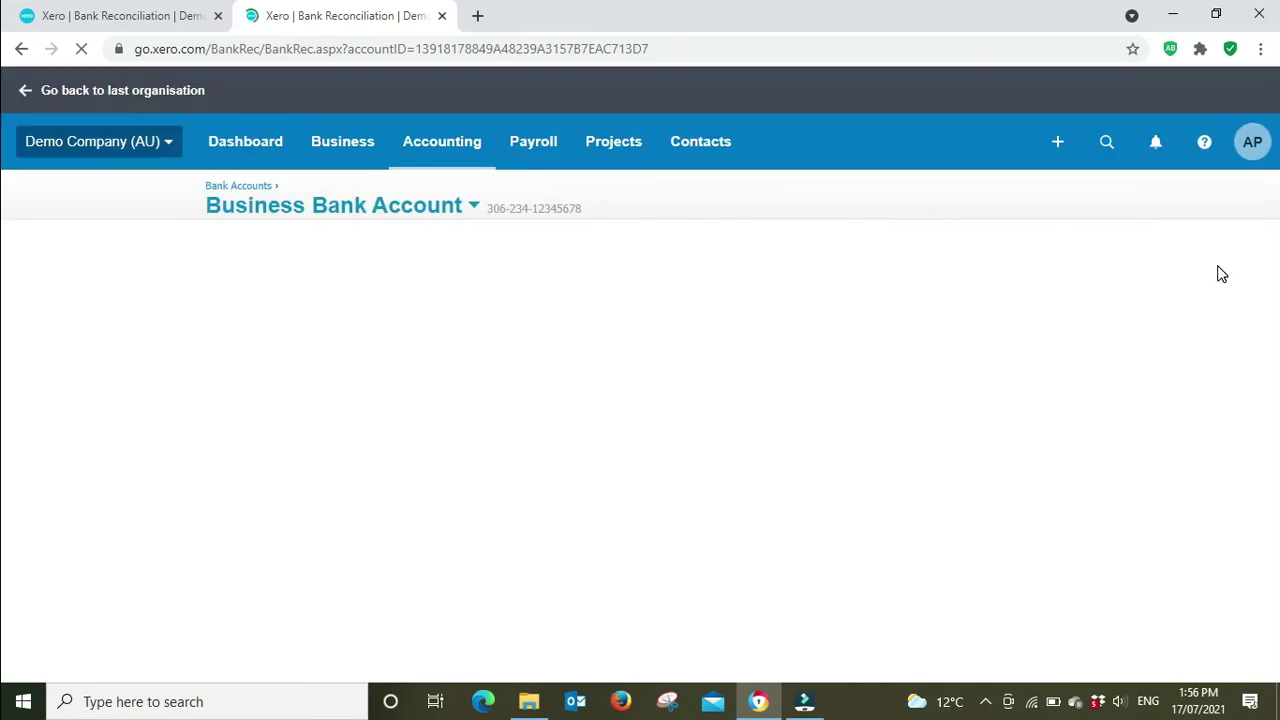
In the second tab, go to Business > Invoices to show the sales invoices list
click(345, 150)
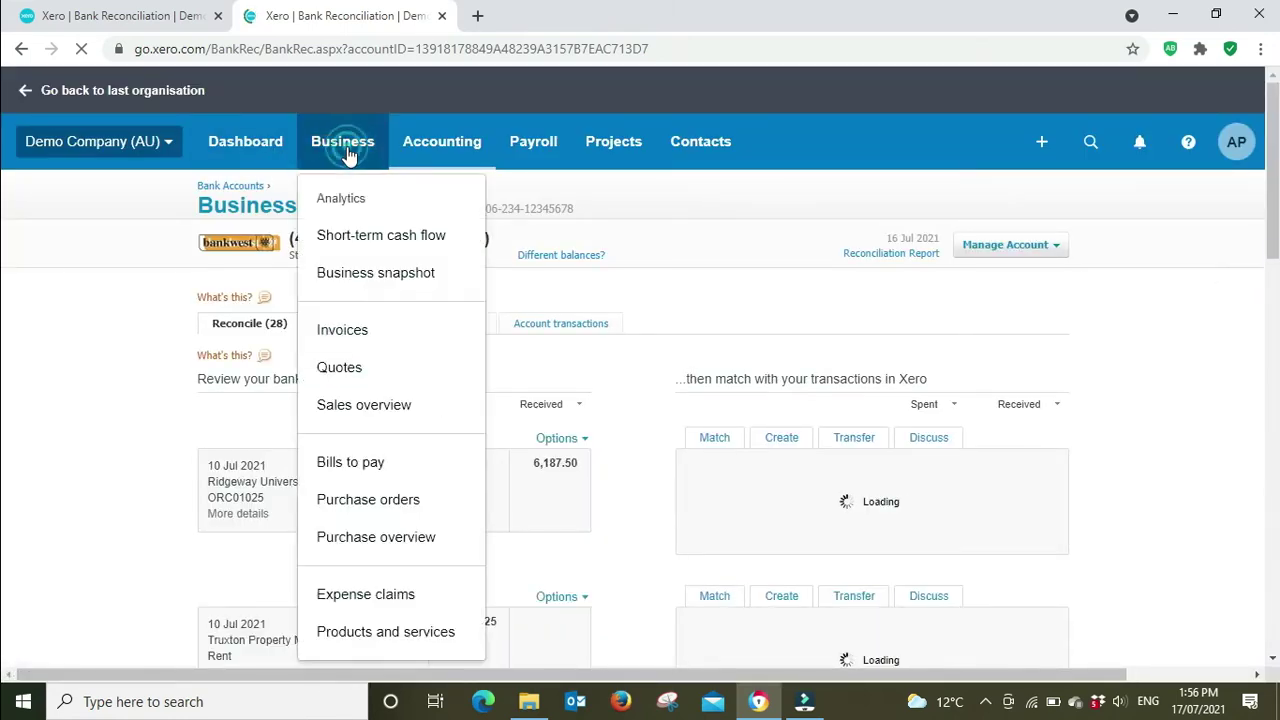
click(366, 338)
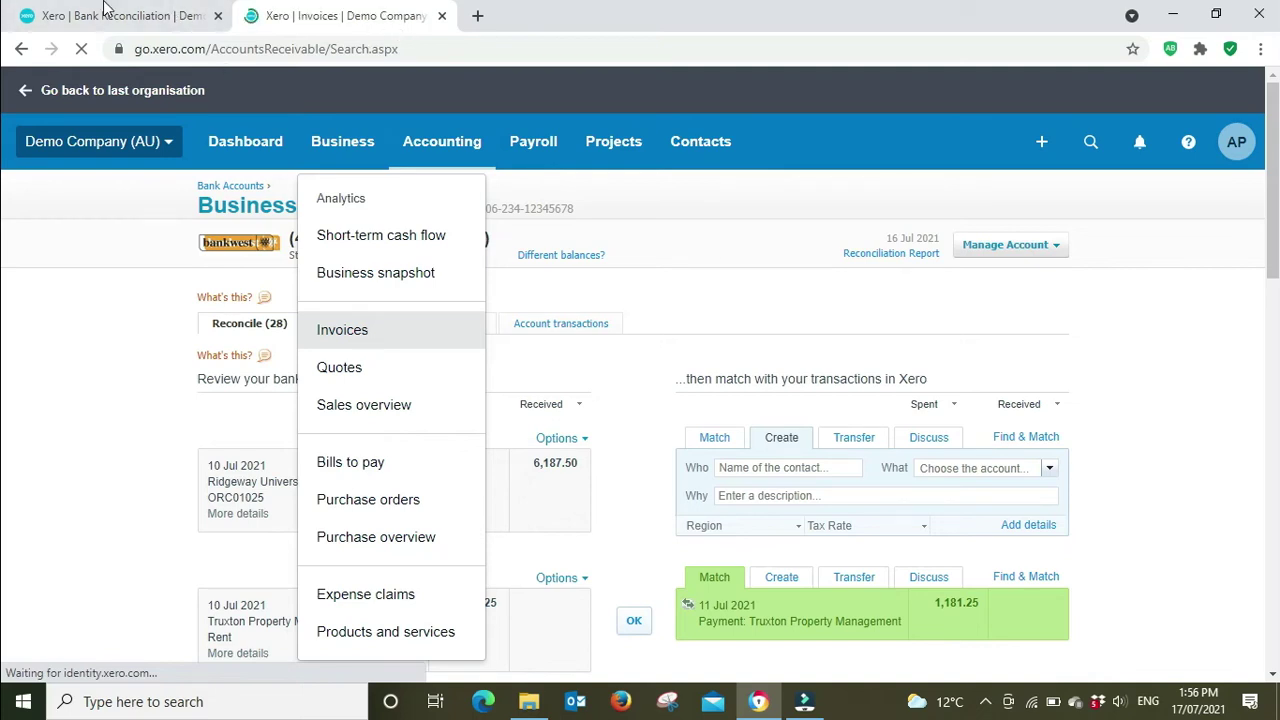
click(153, 8)
click(343, 14)
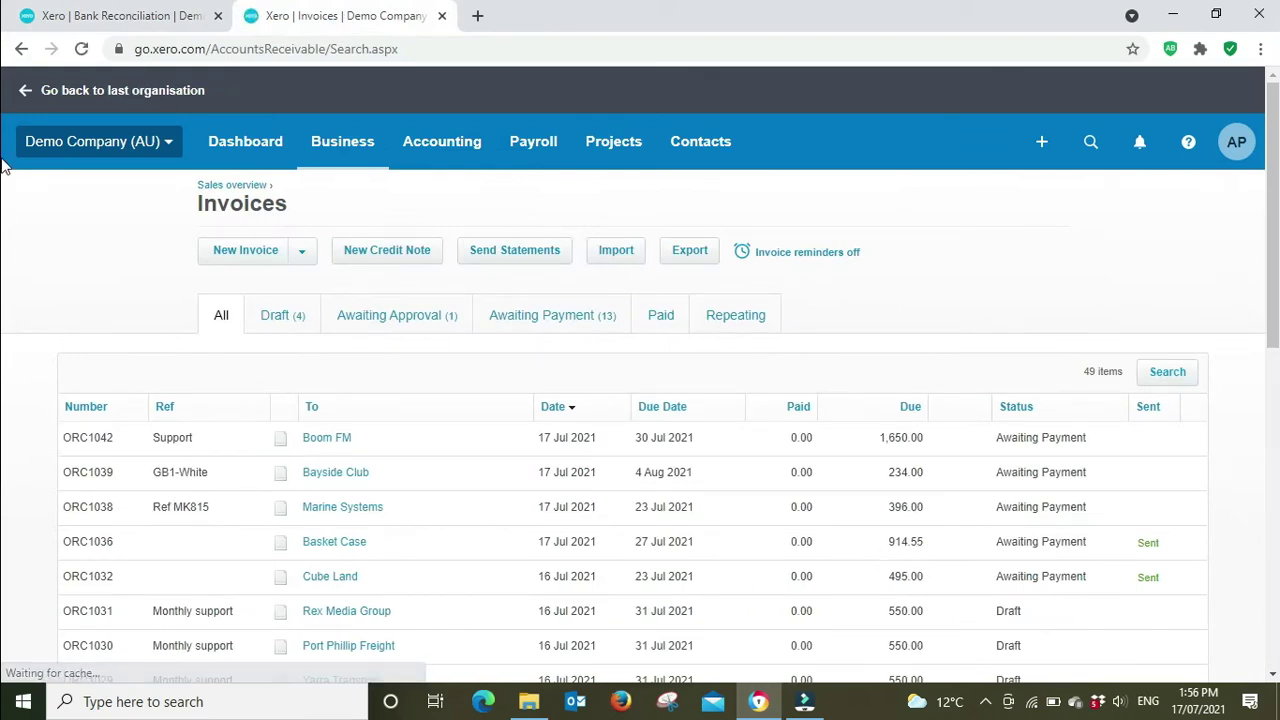
click(57, 8)
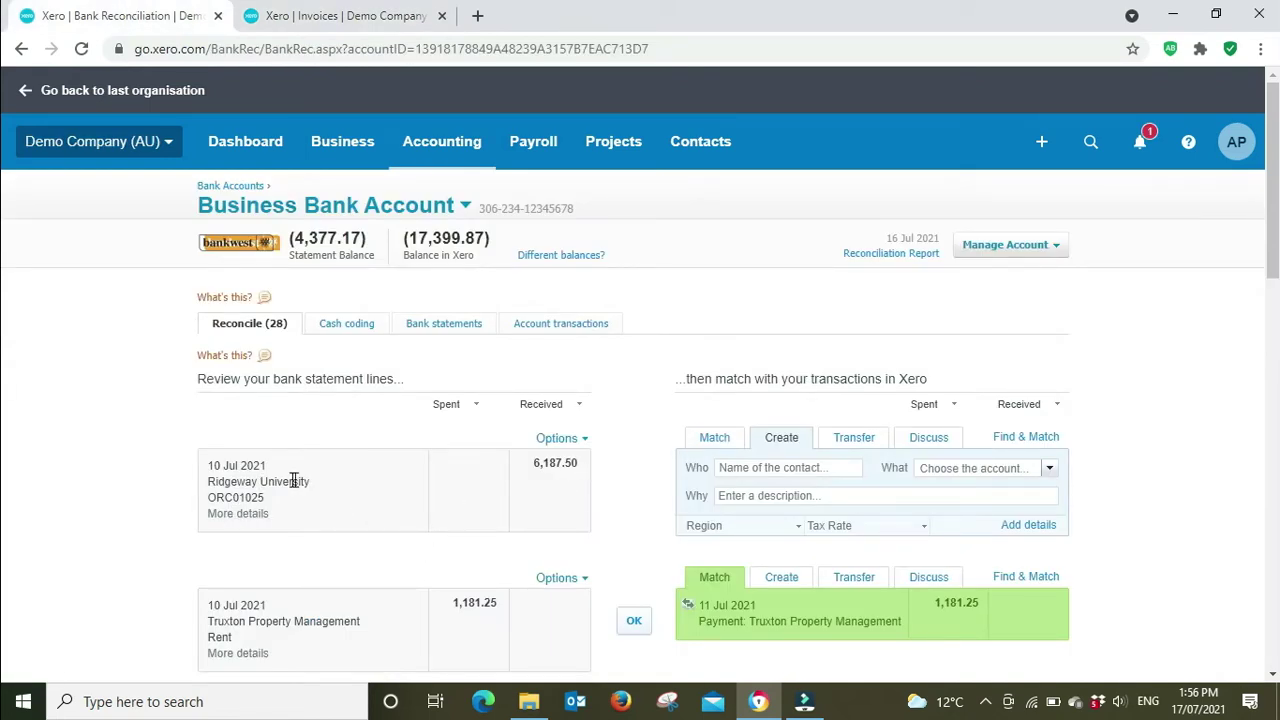
click(300, 14)
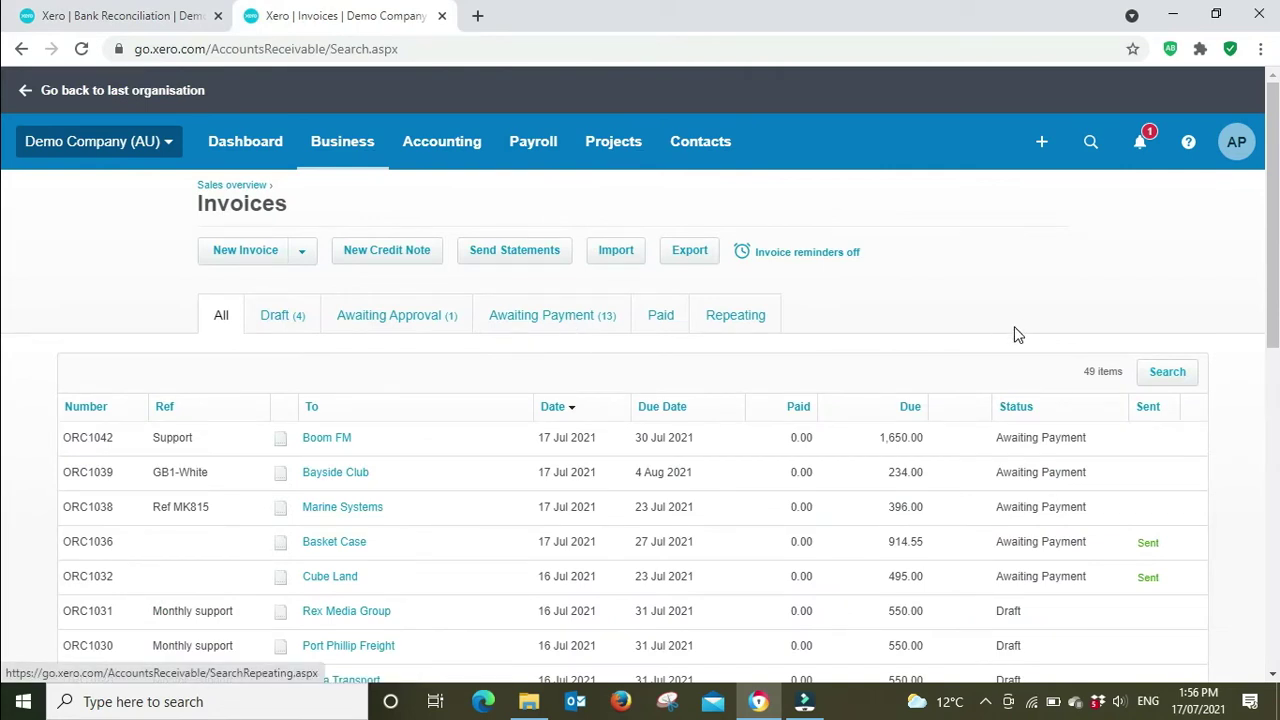
Open the invoice search and note the ORC01025 reference on the bank statement line
click(1167, 372)
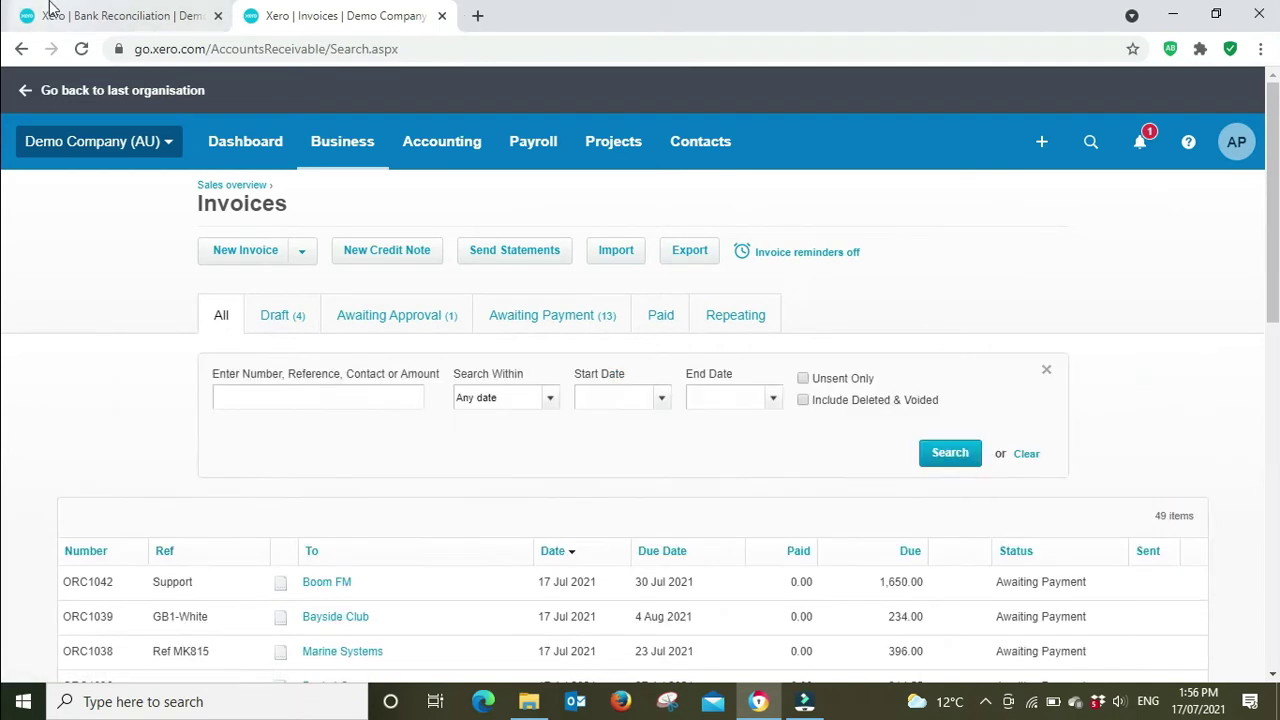
click(55, 14)
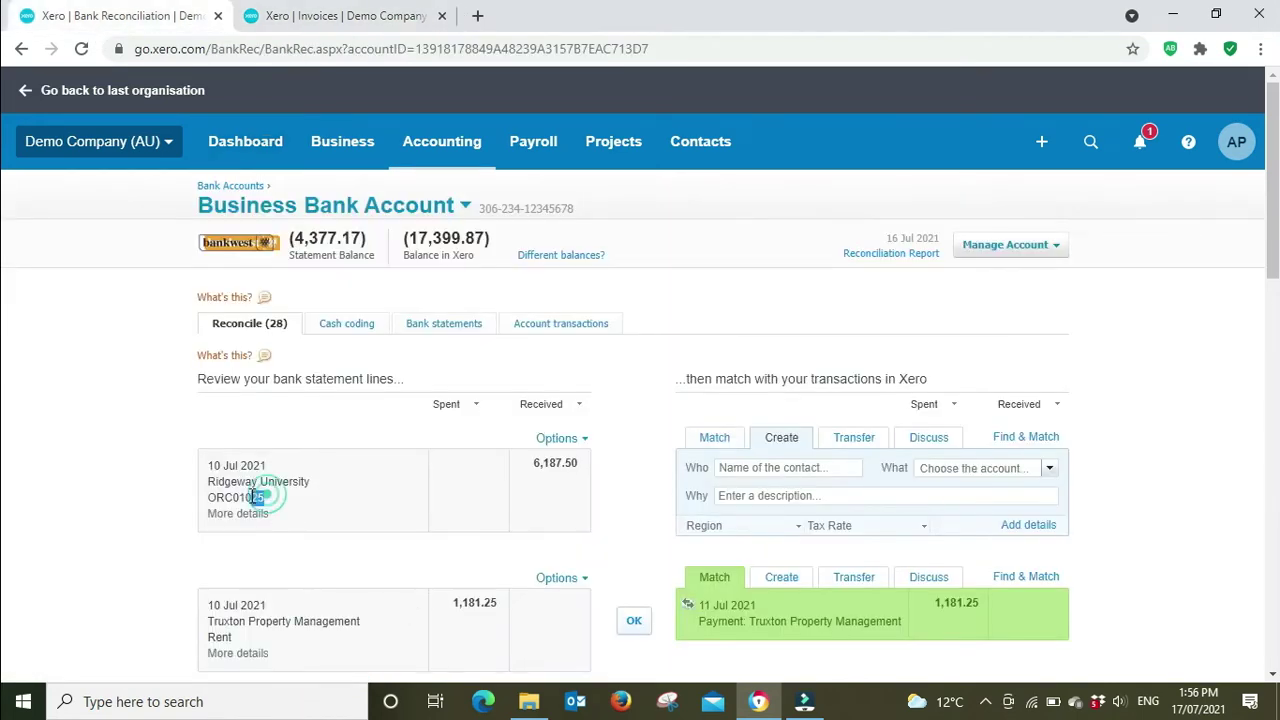
drag(252, 497, 208, 497)
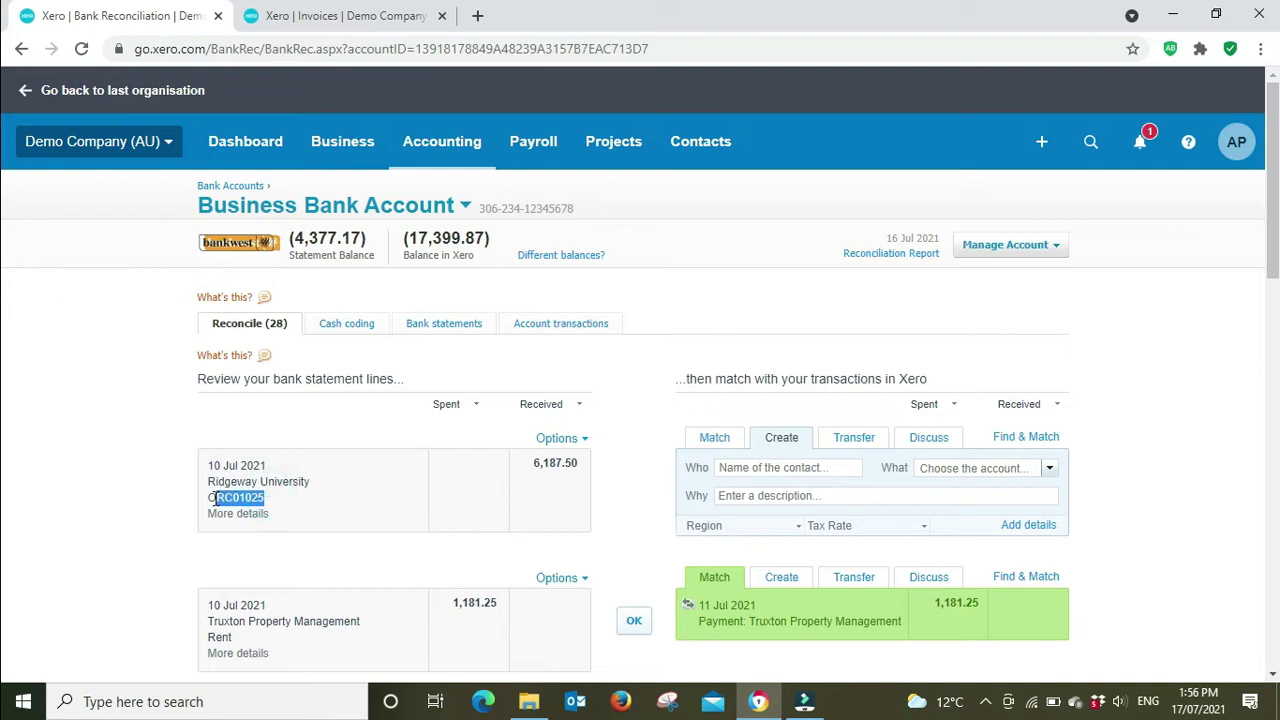
click(276, 510)
click(362, 17)
Search invoices for 1025 and compare ORC01025's 6,087.50 with the 6,187.50 bank line
text(1025)
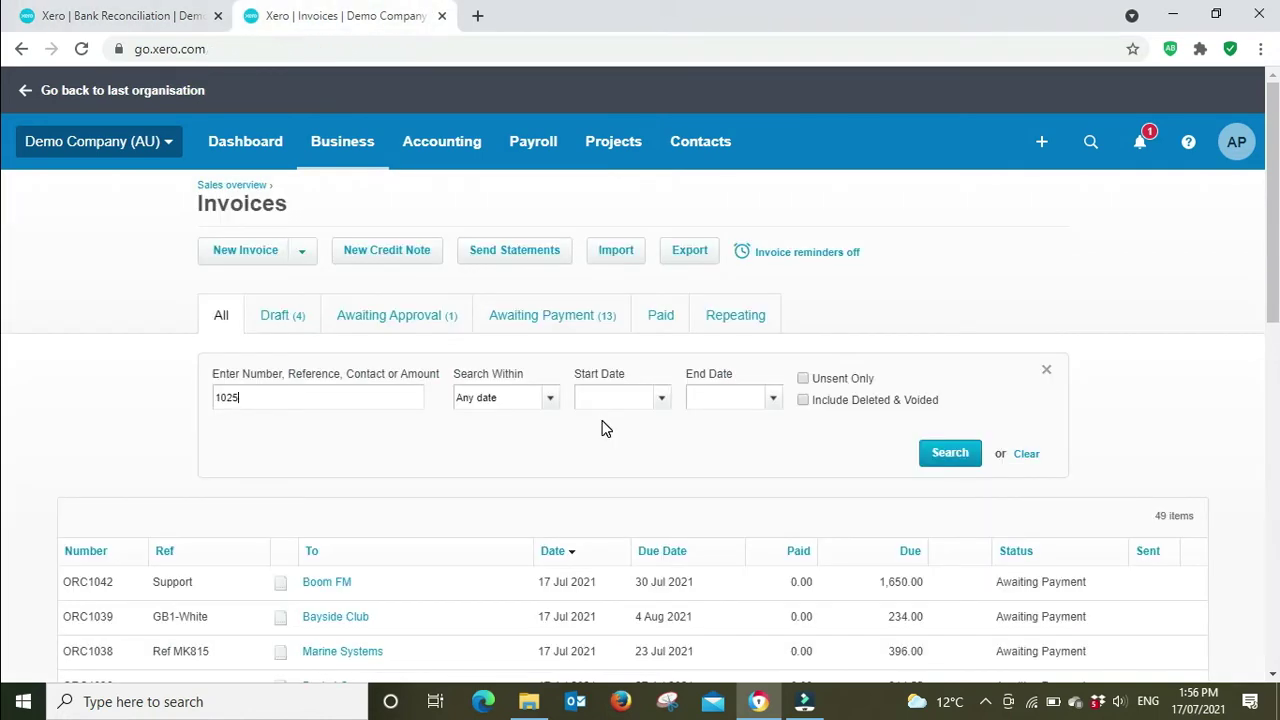
key(Return)
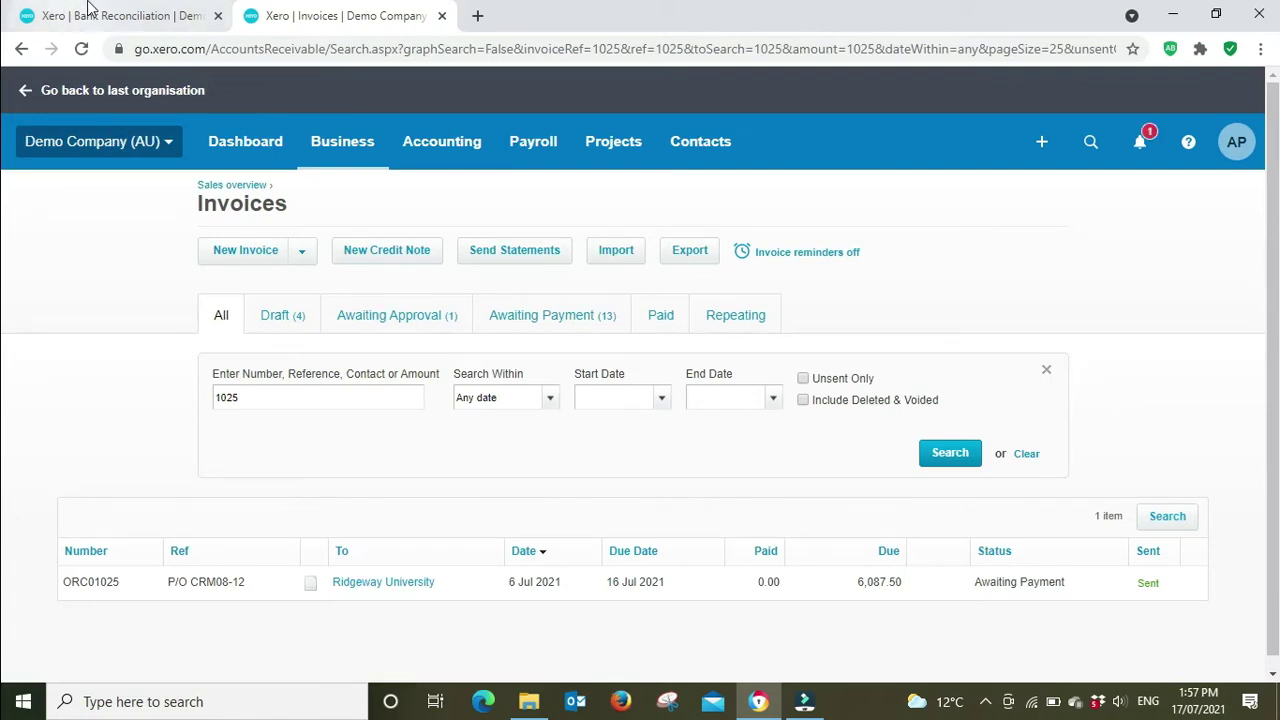
click(60, 15)
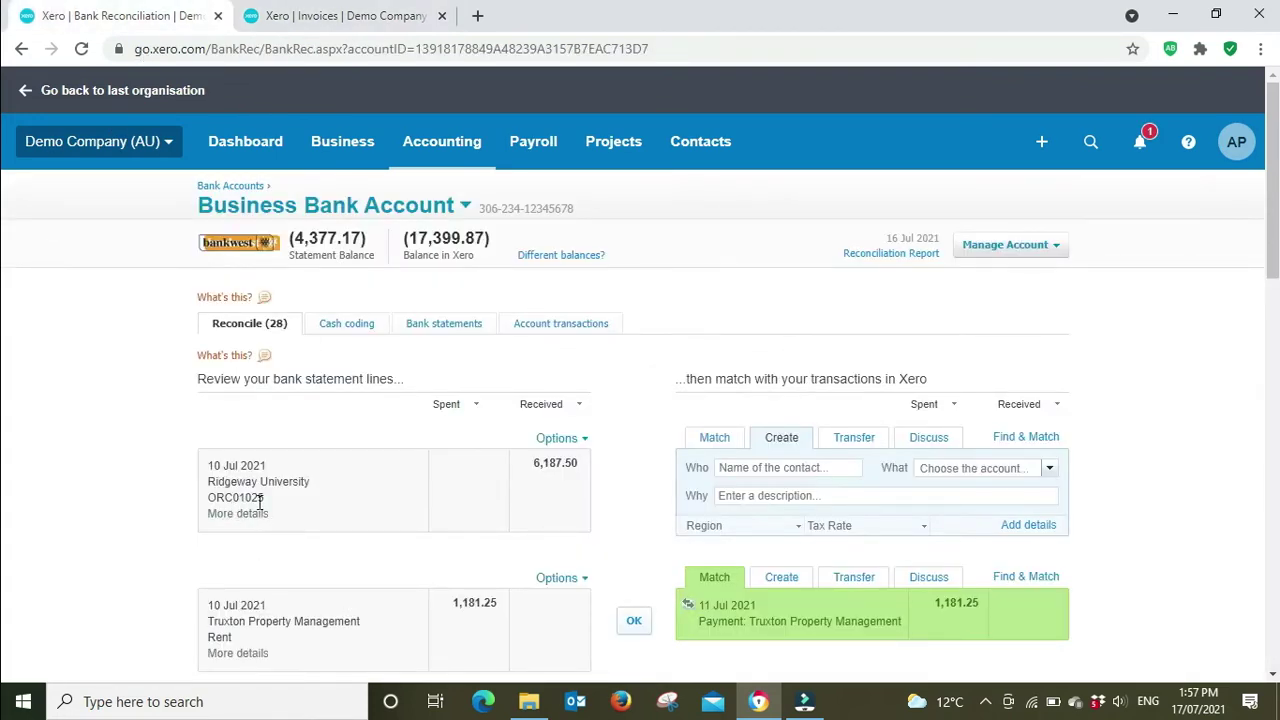
click(338, 16)
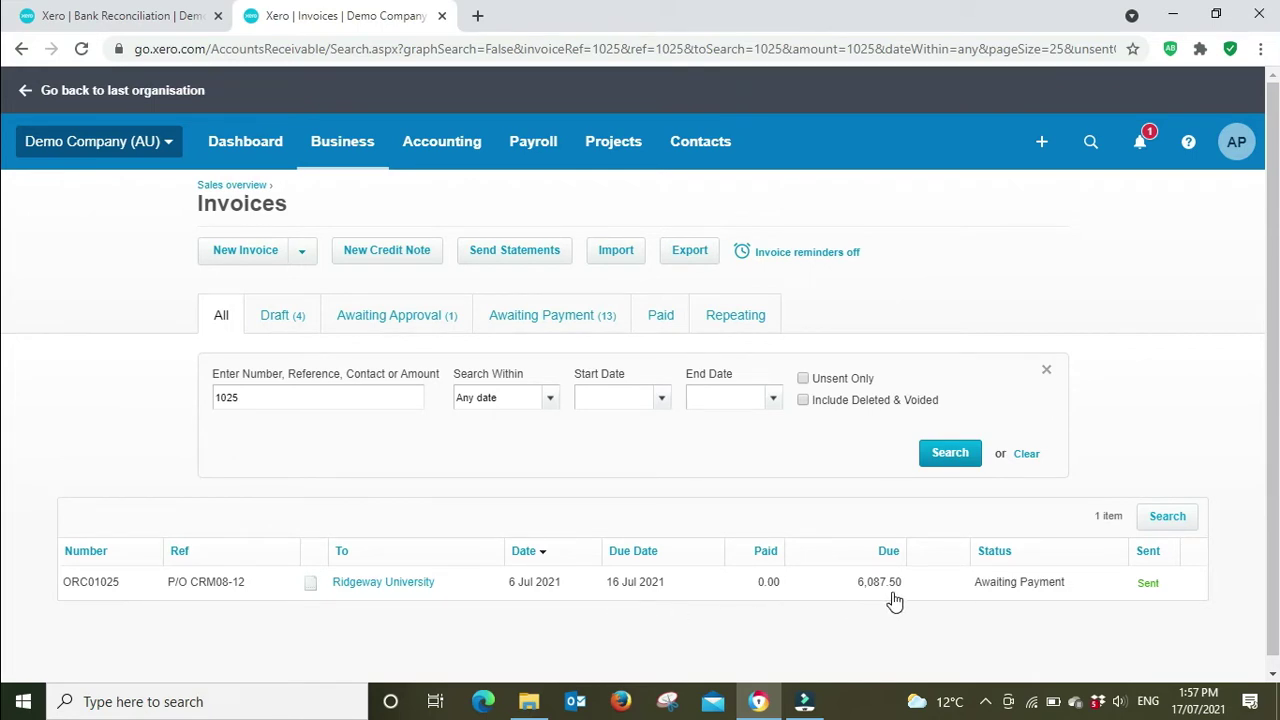
click(168, 18)
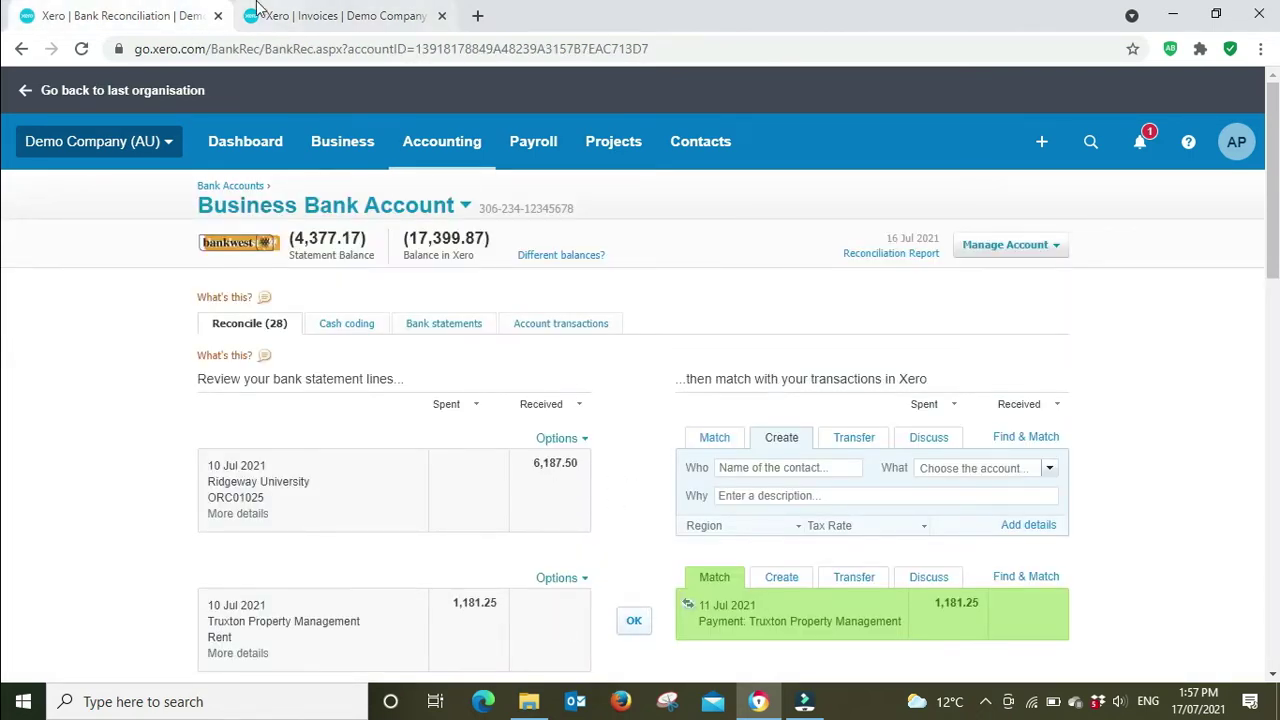
click(330, 14)
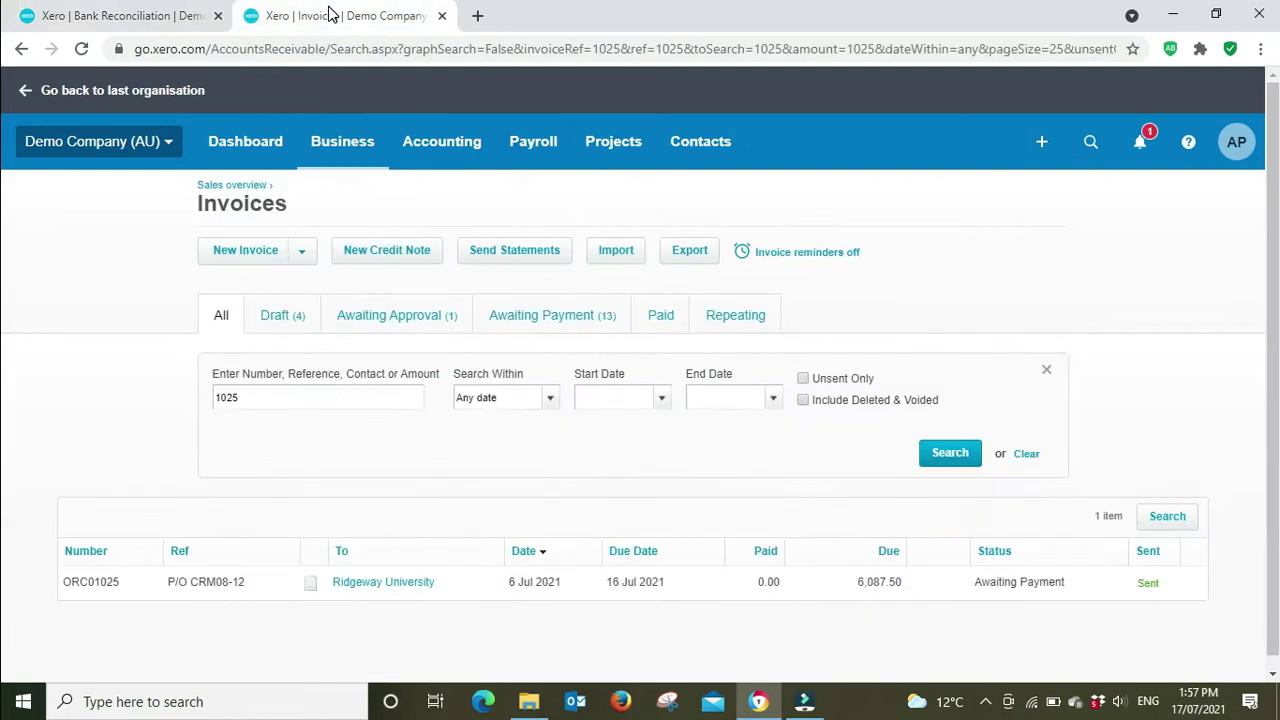
click(385, 582)
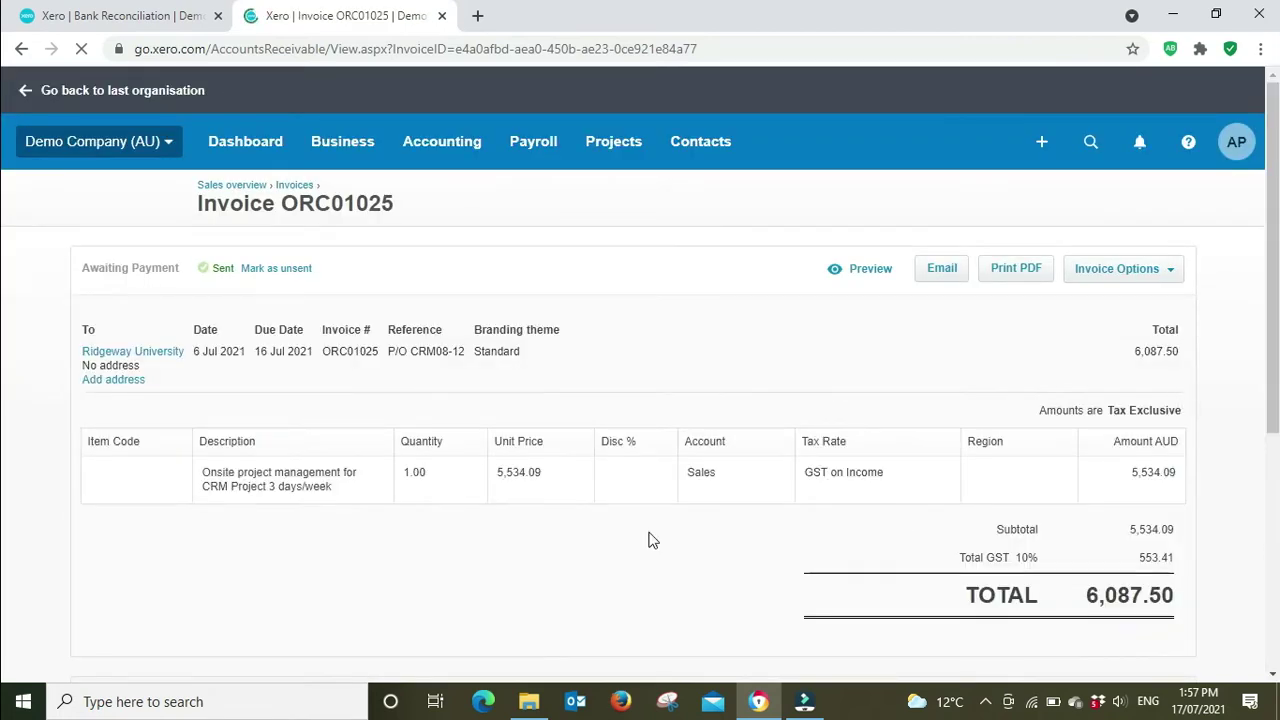
Review invoice ORC01025 for Ridgeway University, then go back to the reconciliation tab
scroll(1204, 443, down, 2)
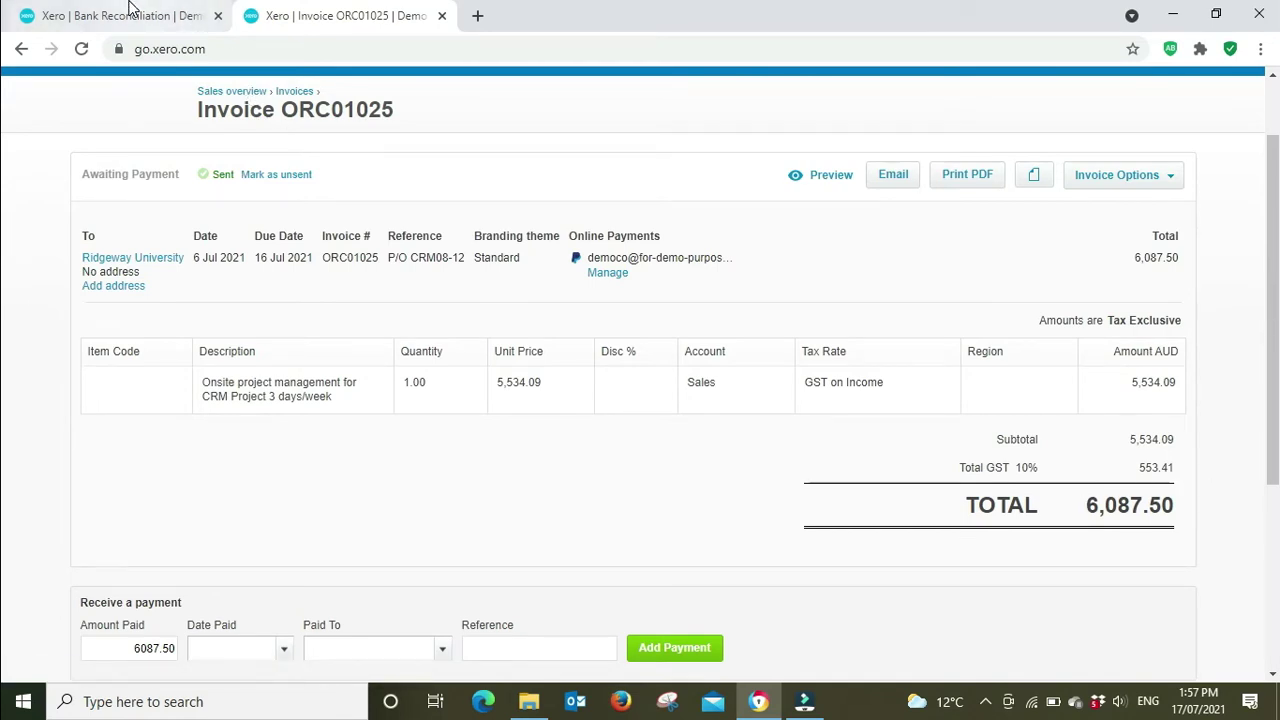
scroll(299, 120, up, 1)
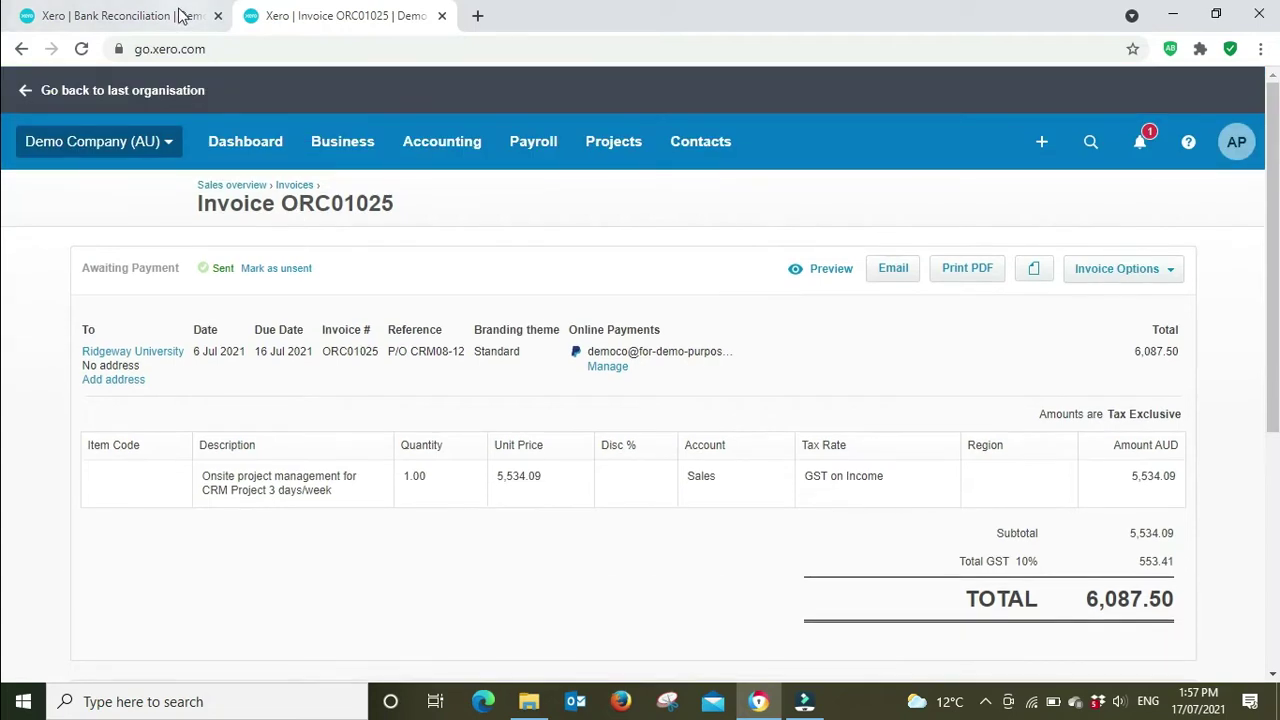
key(ctrl+shift+Tab)
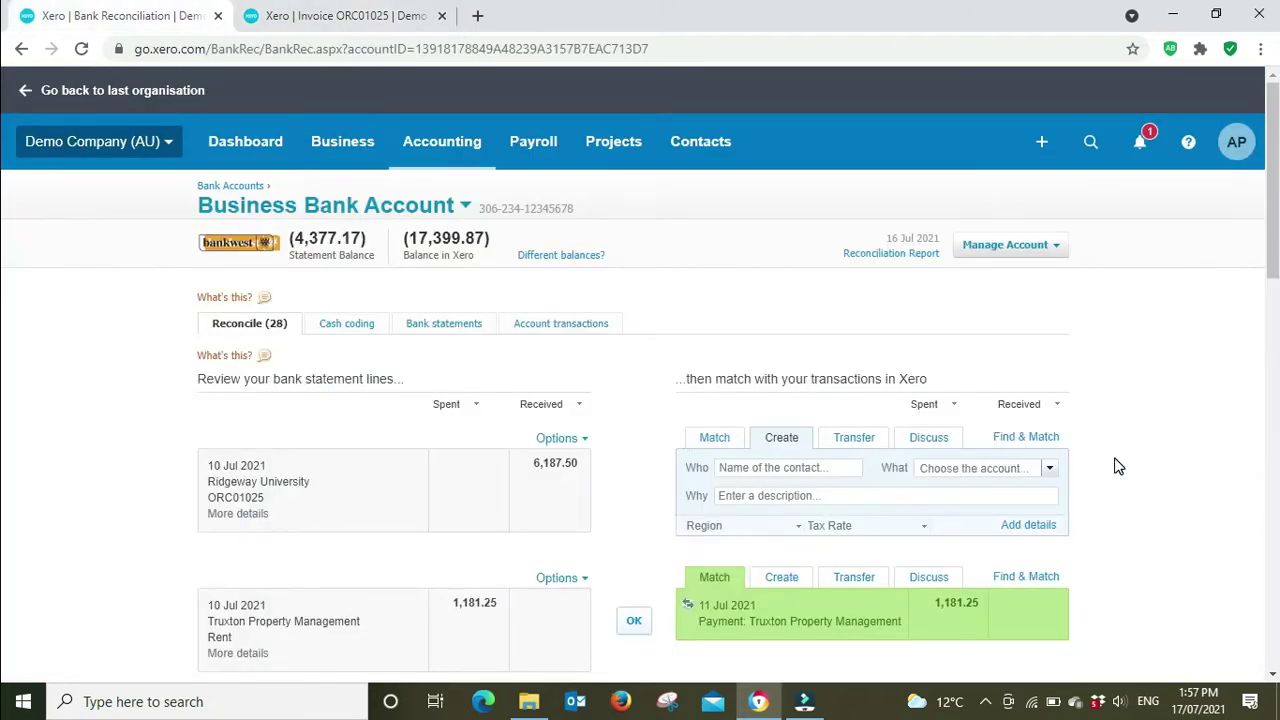
Match the 6,187.50 Ridgeway University line to invoice ORC01025 by searching 1025, leaving 100.00 out
scroll(1114, 463, down, 1)
click(1044, 355)
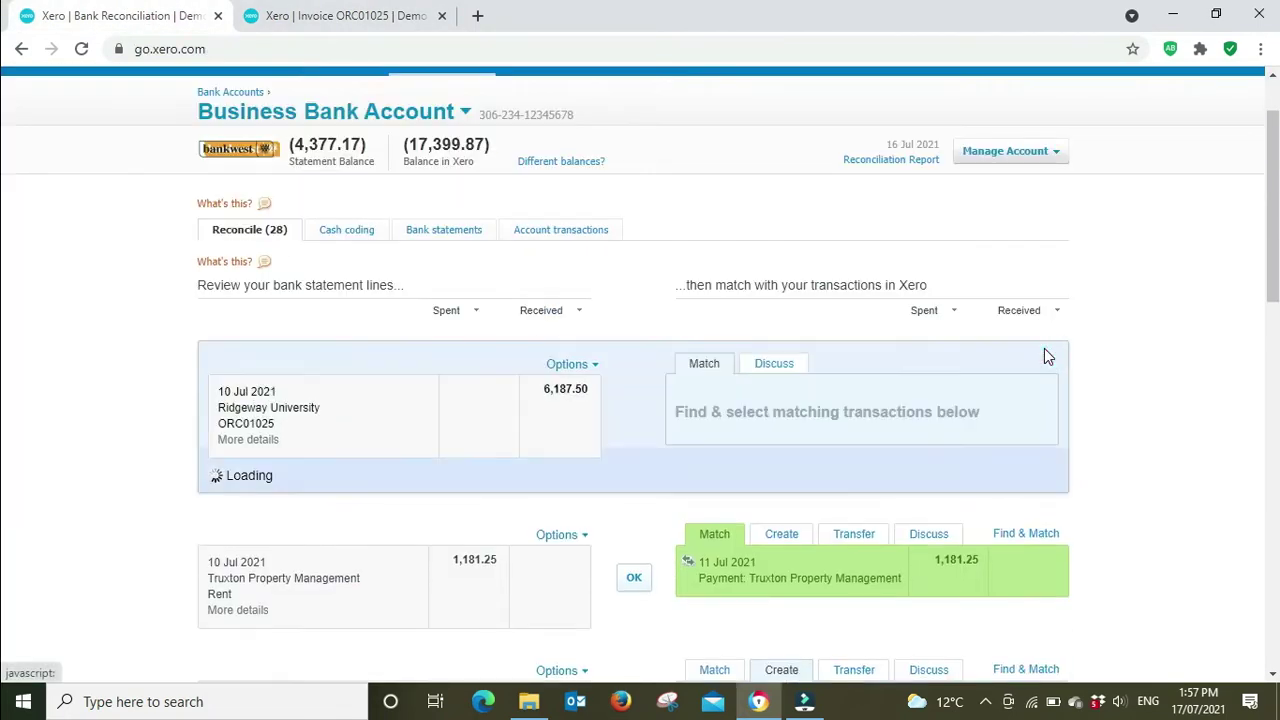
scroll(1224, 393, down, 2)
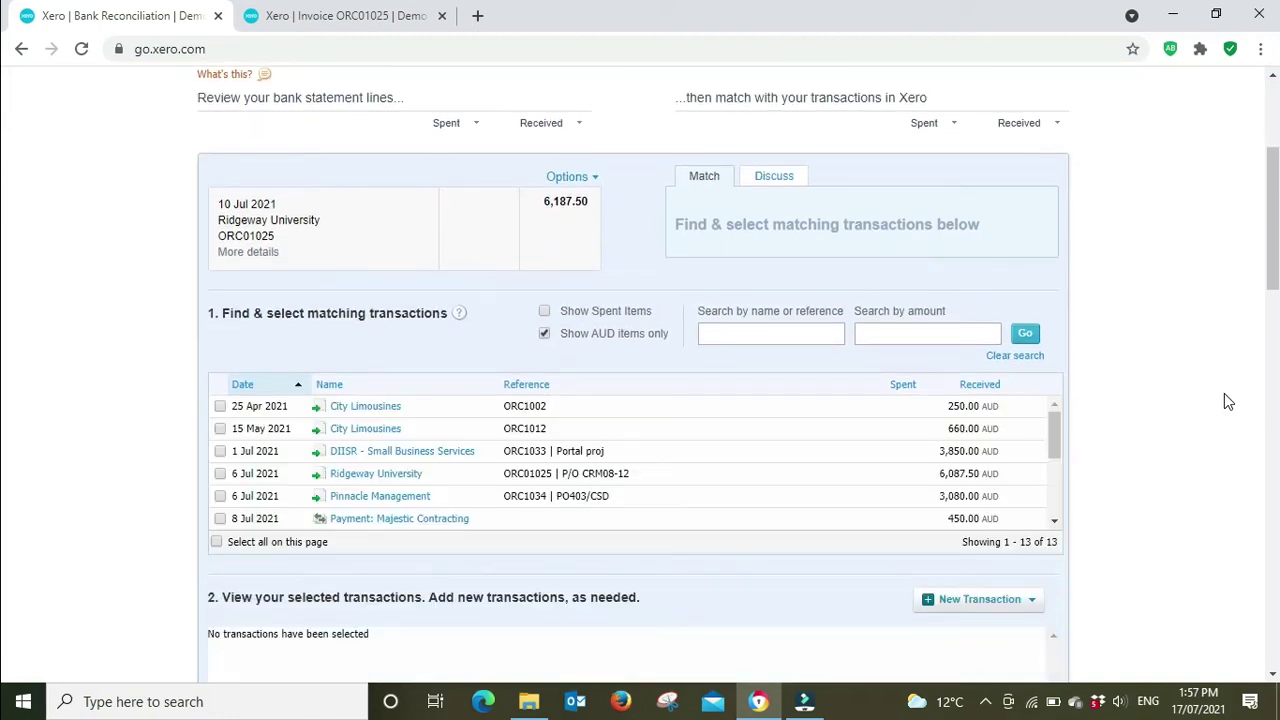
click(741, 336)
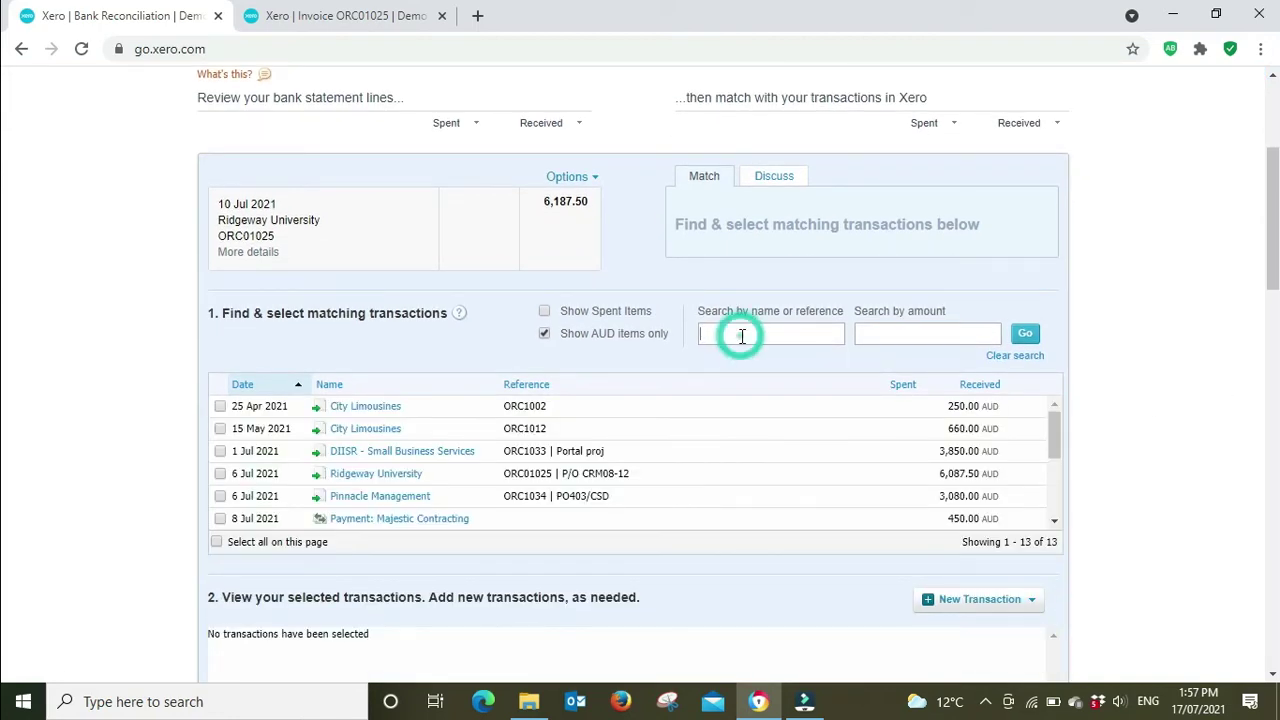
text(1025)
key(Return)
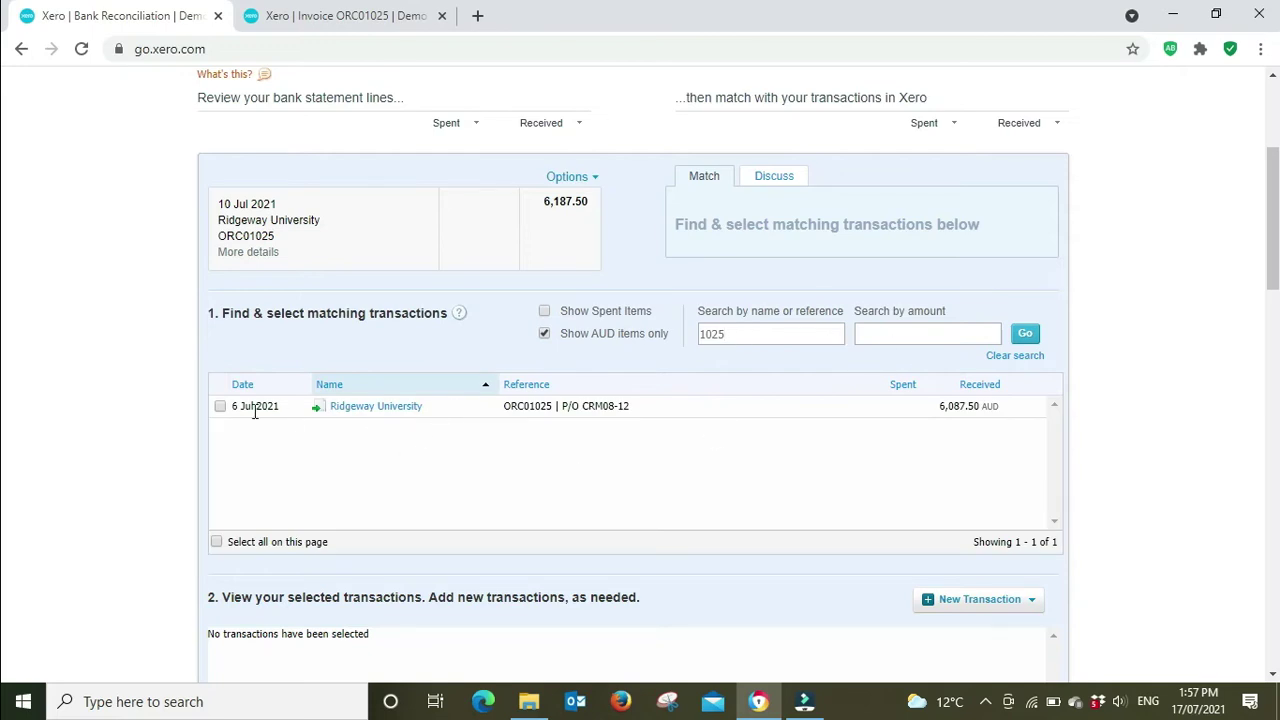
click(220, 407)
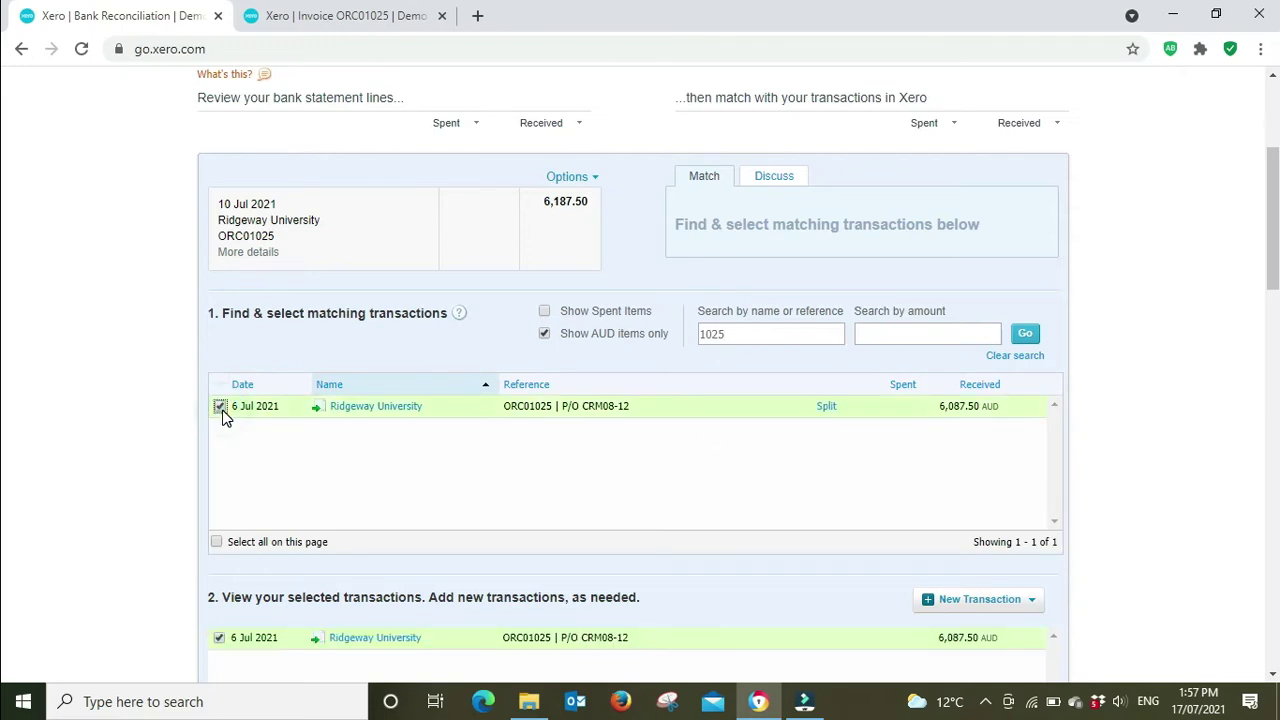
scroll(1208, 449, down, 3)
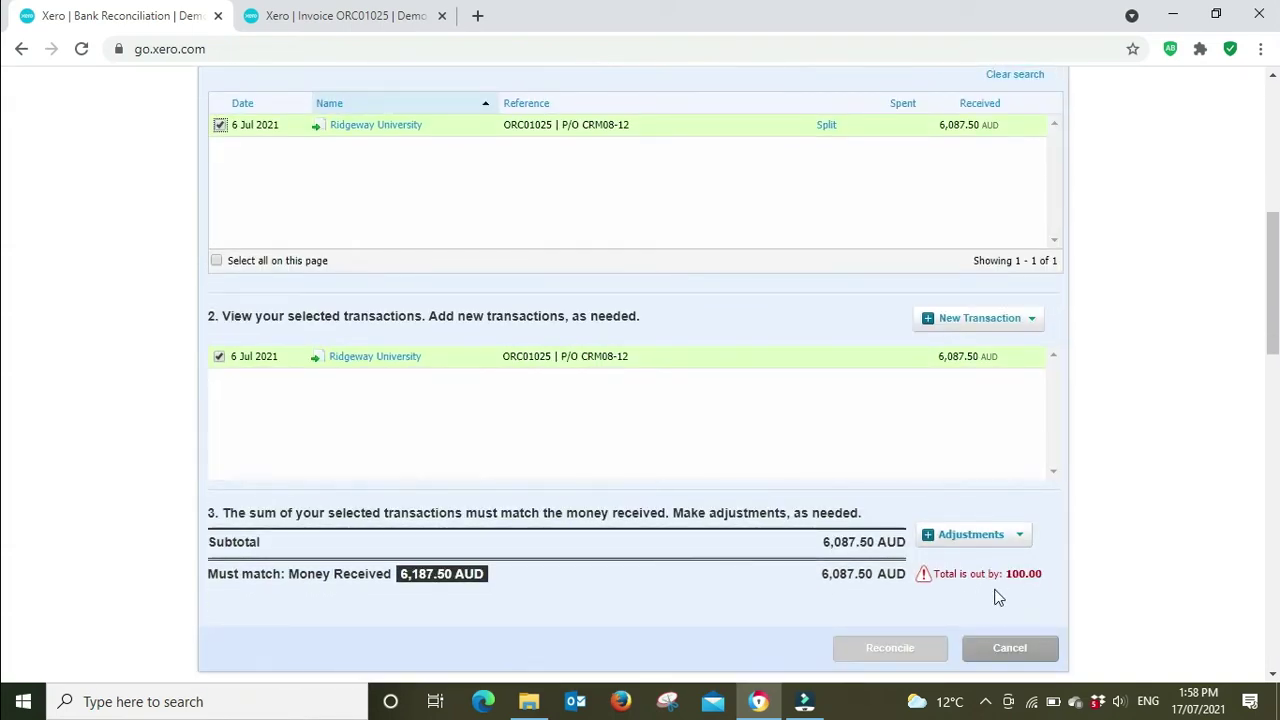
Add a new receipt for the 100.00 difference, received as an Overpayment to 610 - Accounts Receivable
click(1033, 322)
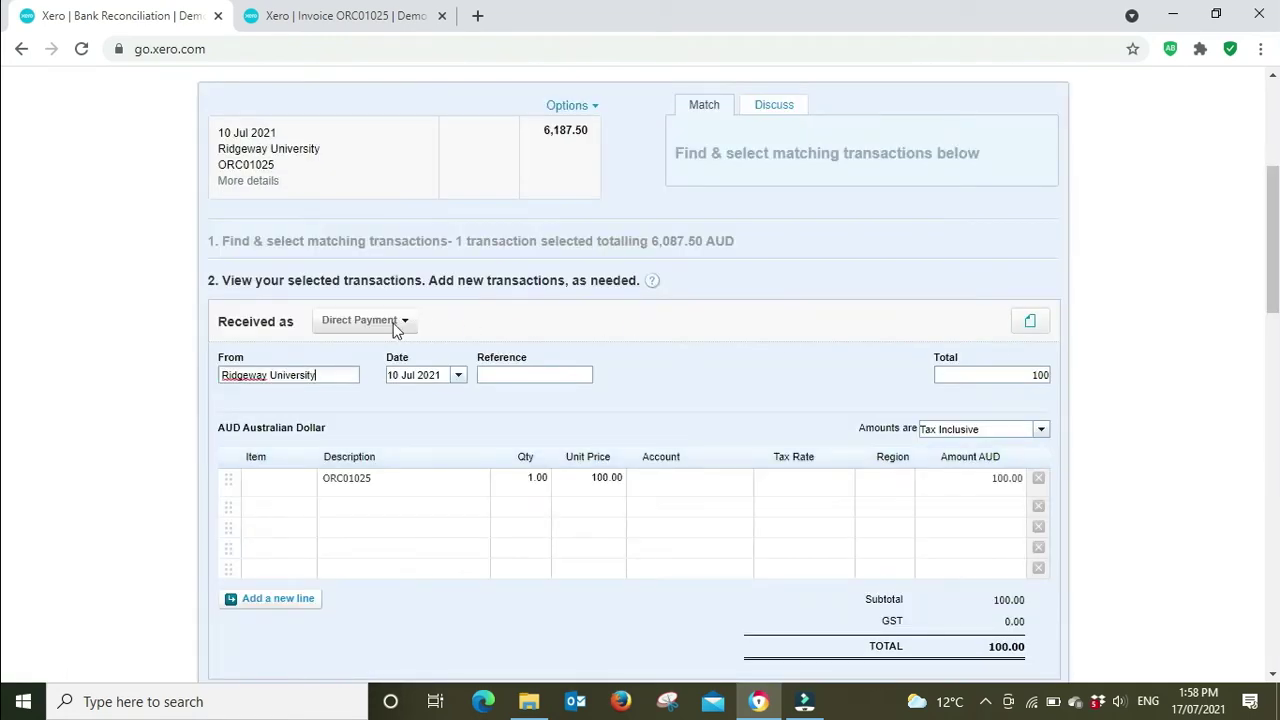
click(403, 328)
click(404, 329)
click(404, 329)
click(404, 329)
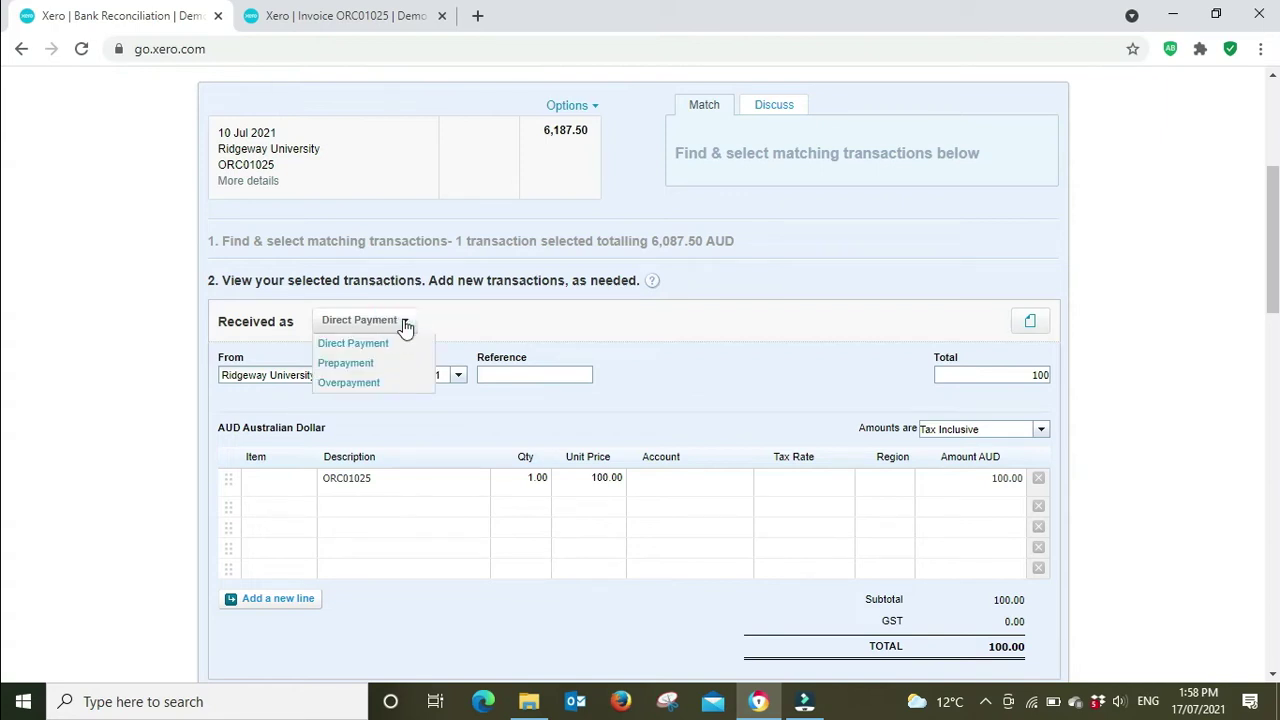
click(349, 384)
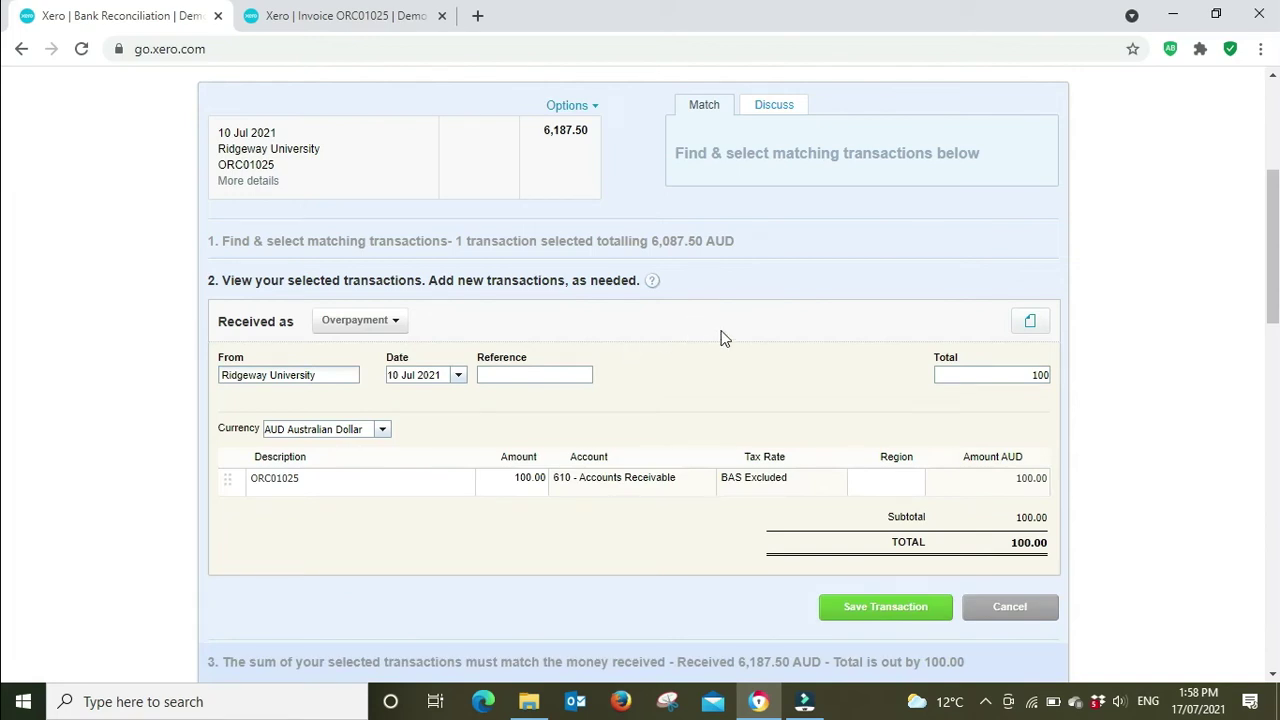
click(366, 14)
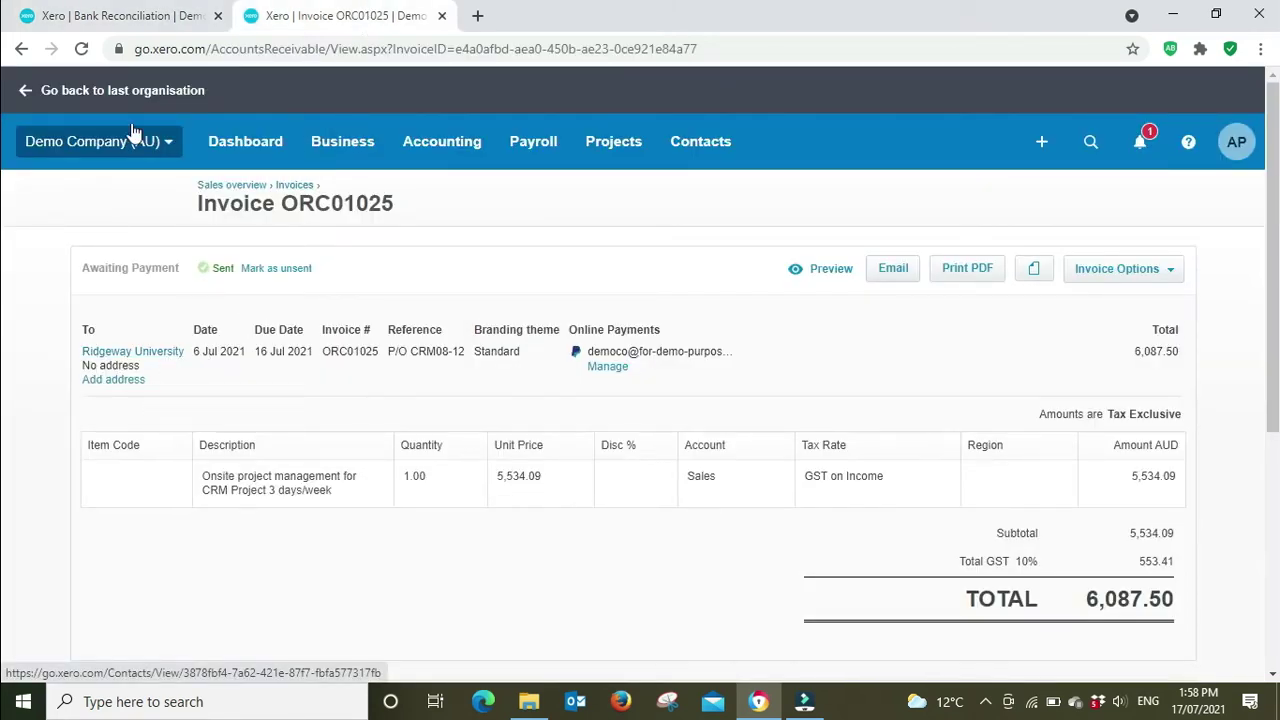
Clear the overpayment's From contact, cross-checking invoice ORC01025 in the other tab
click(120, 12)
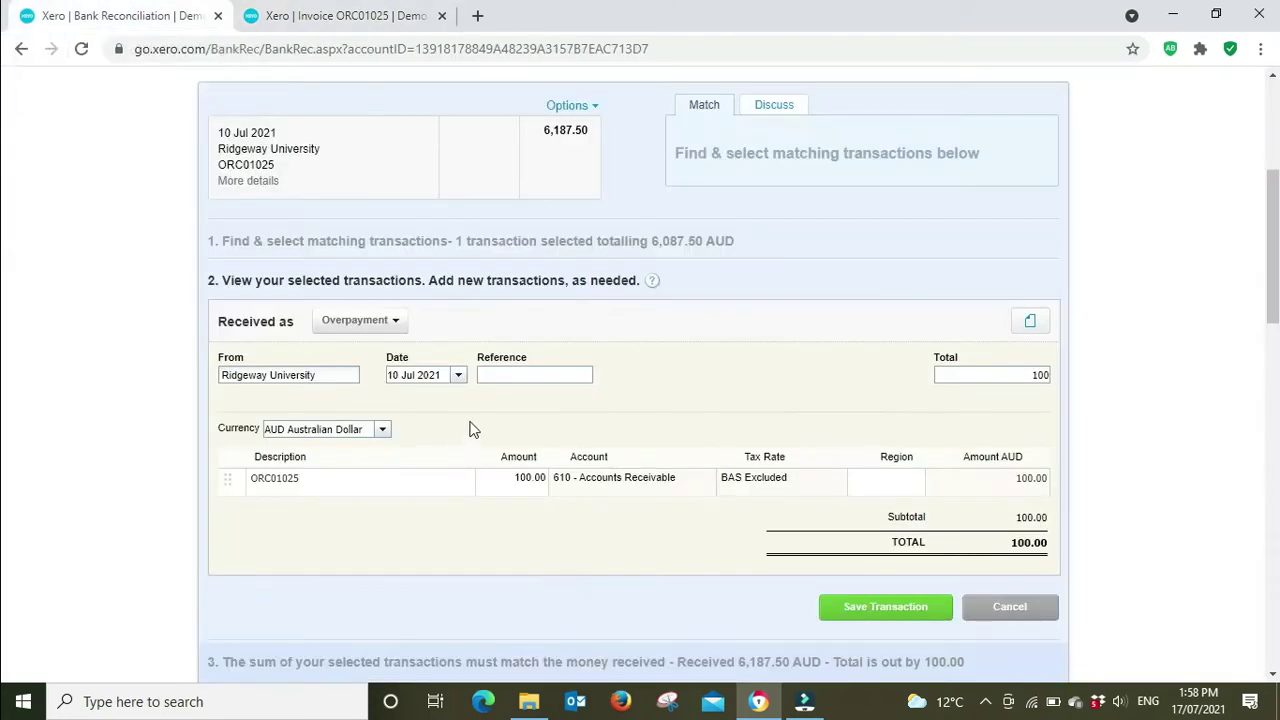
click(337, 377)
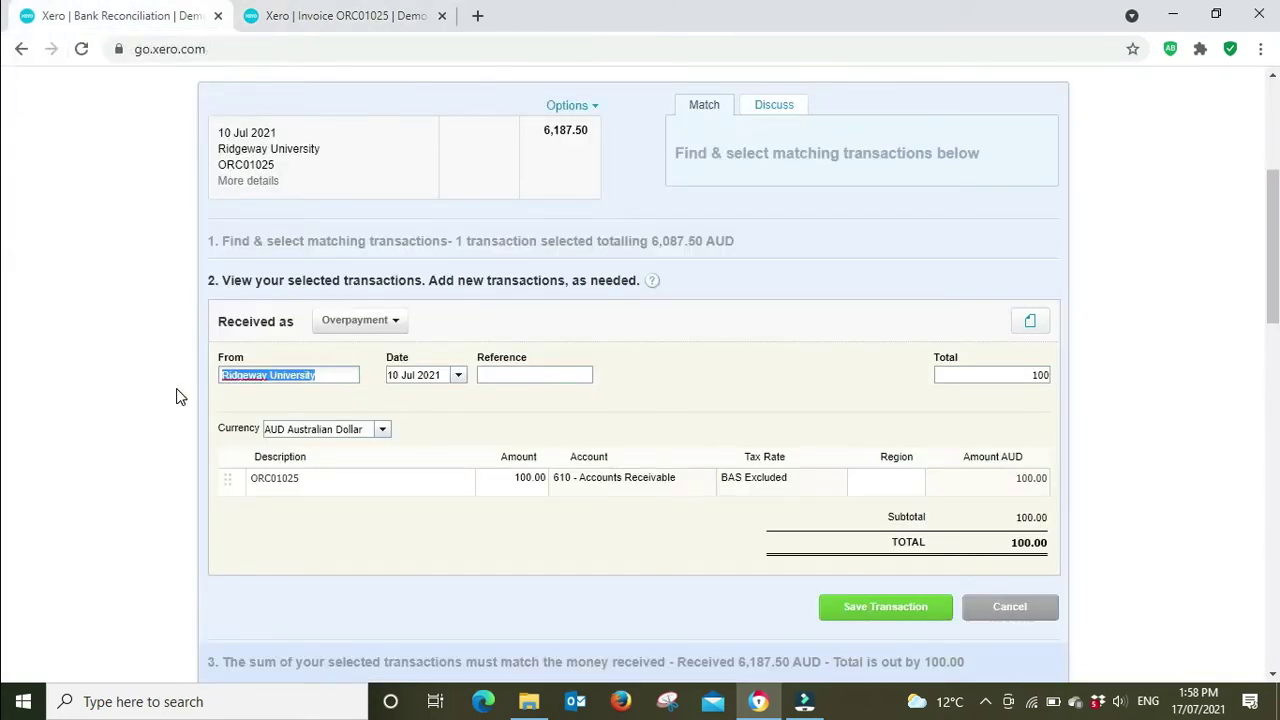
key(BackSpace)
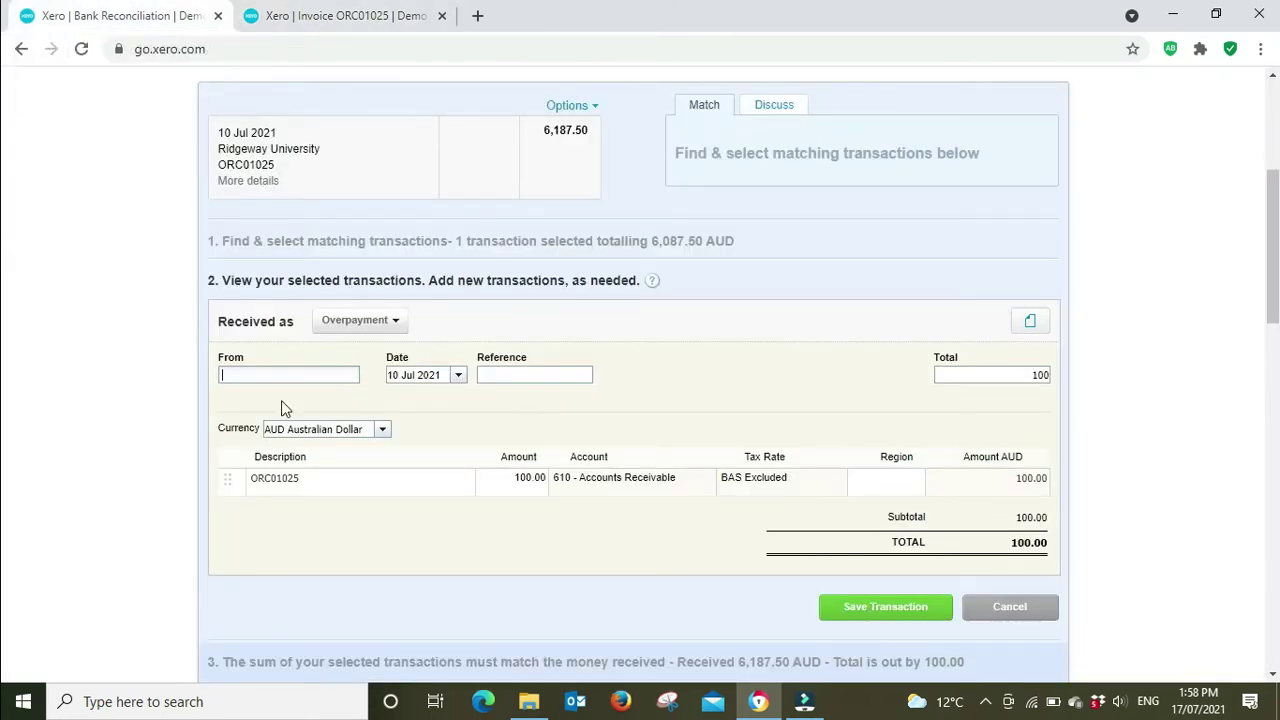
click(335, 18)
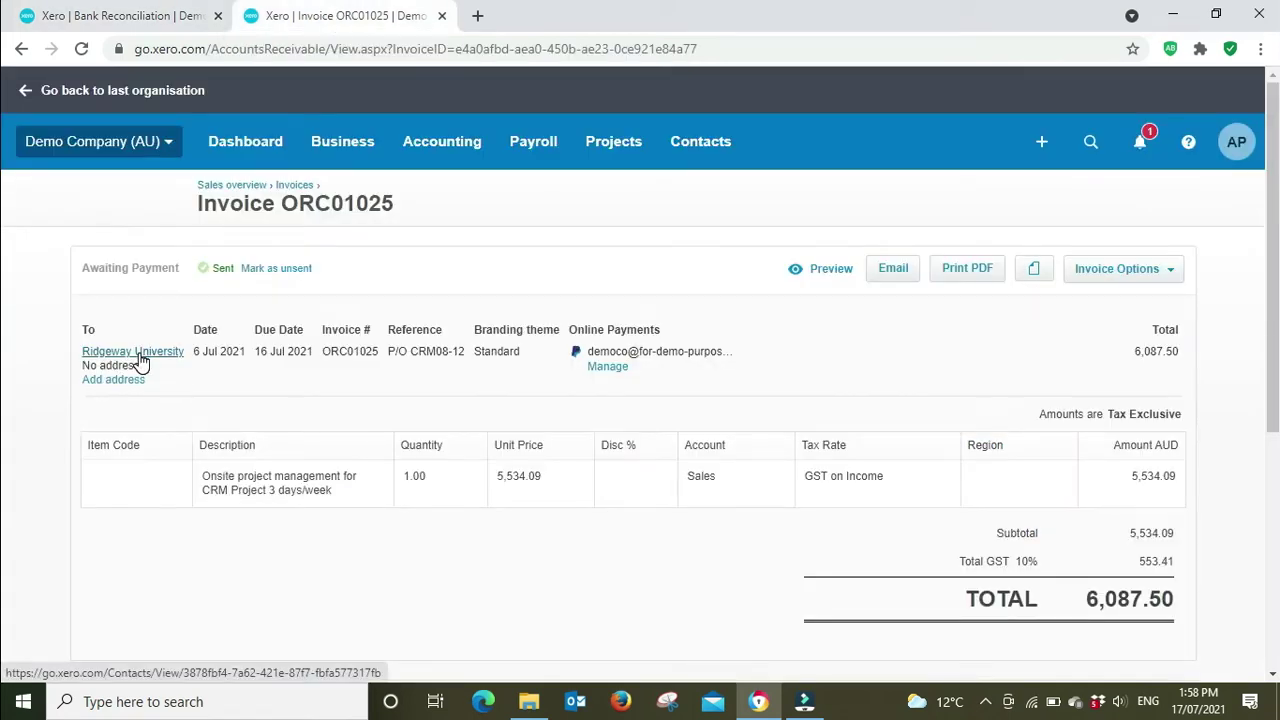
click(120, 16)
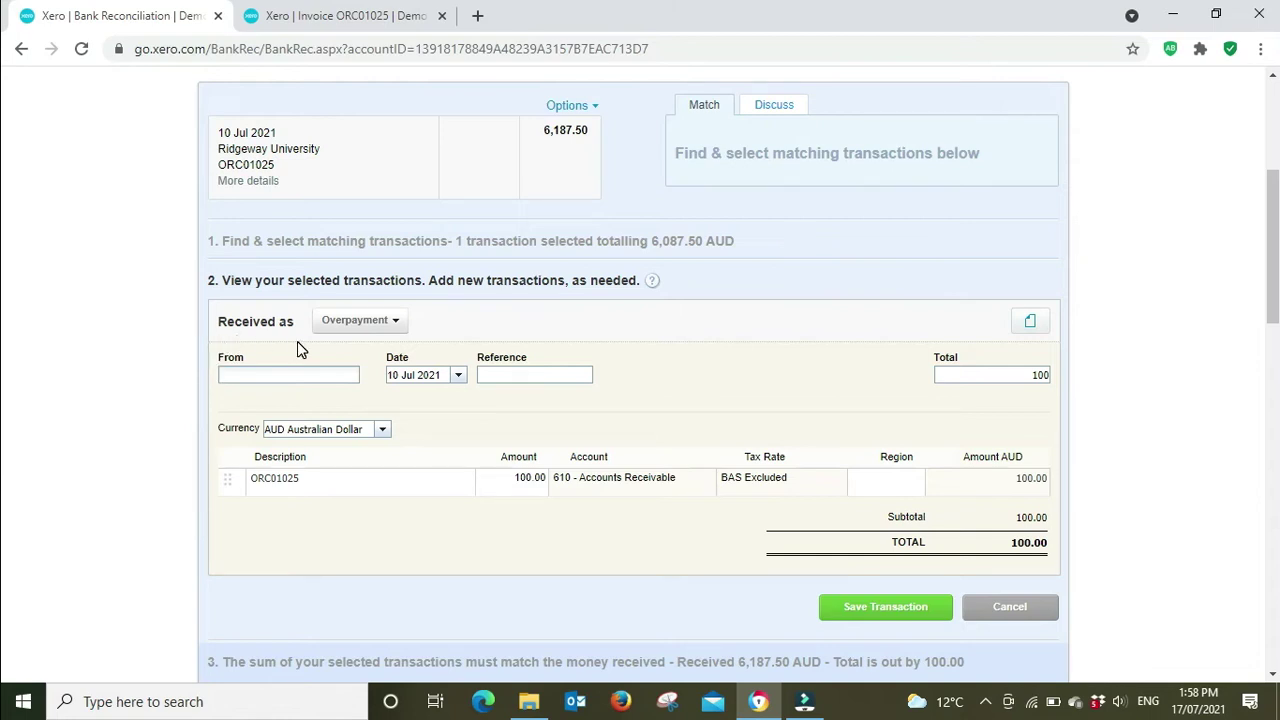
click(388, 12)
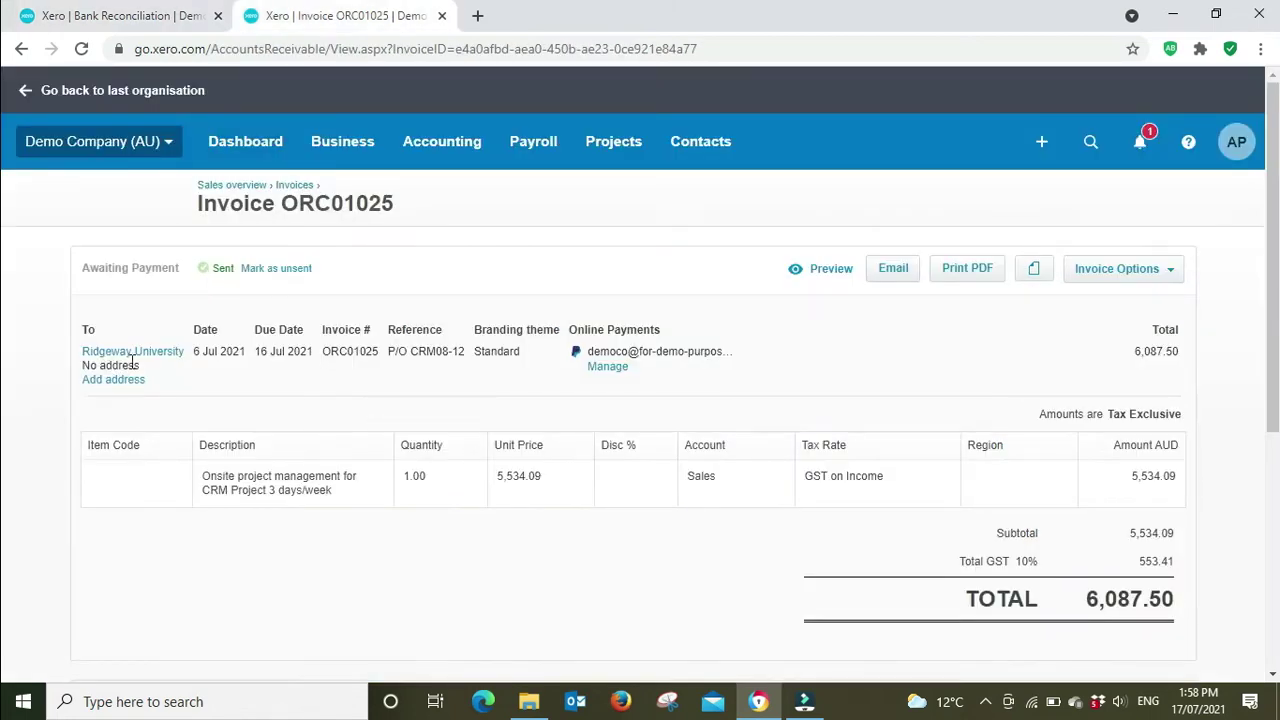
click(110, 15)
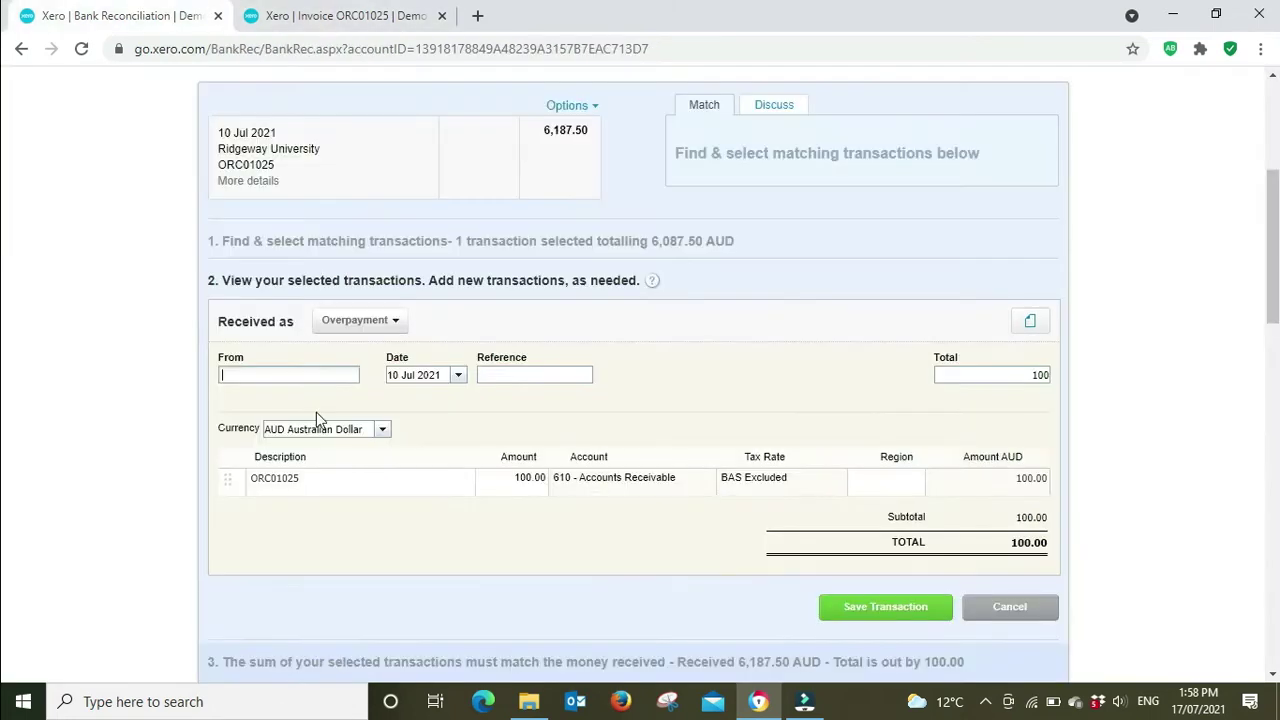
Set the overpayment's payer to Ridgeway University and its reference to ORC01025
text(ridge)
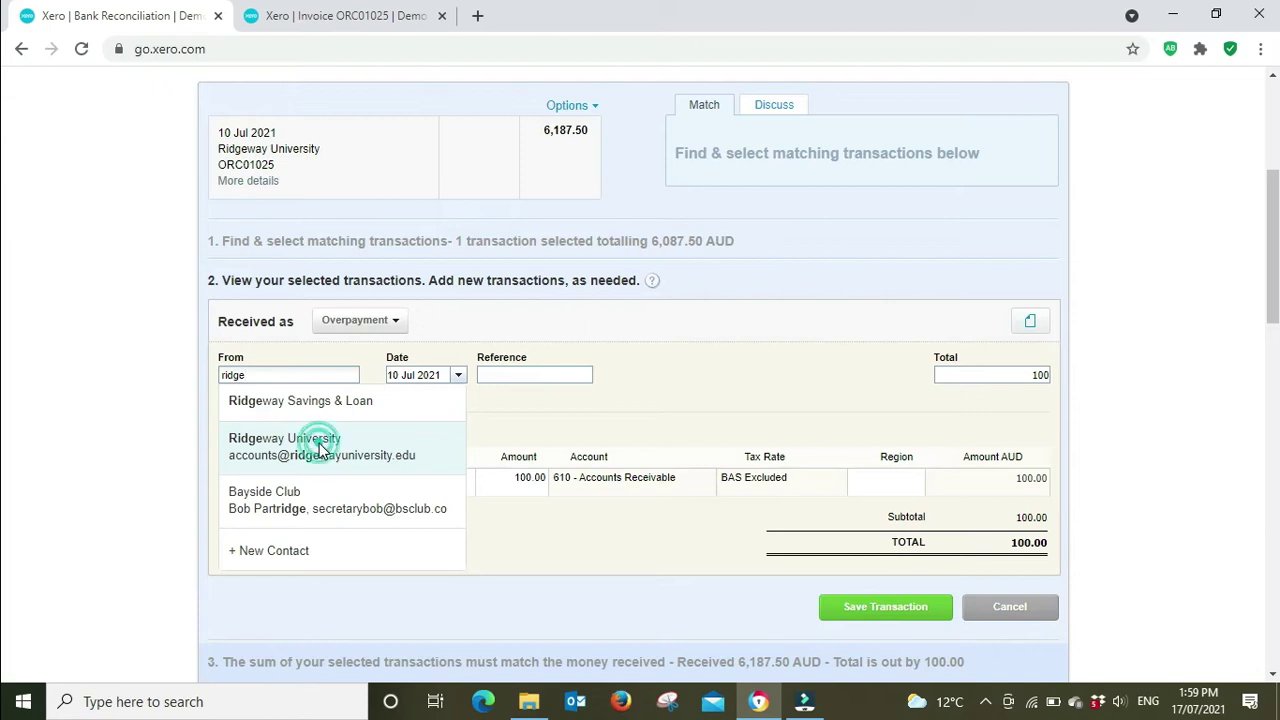
click(320, 447)
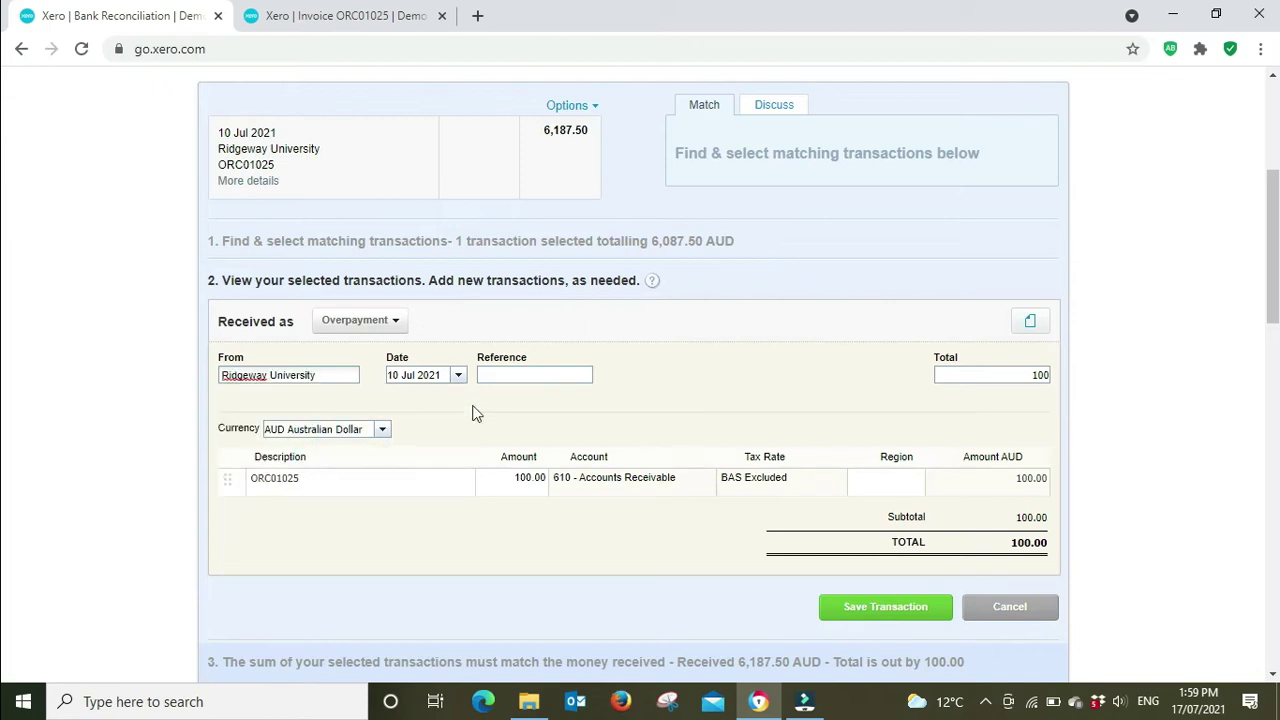
click(308, 478)
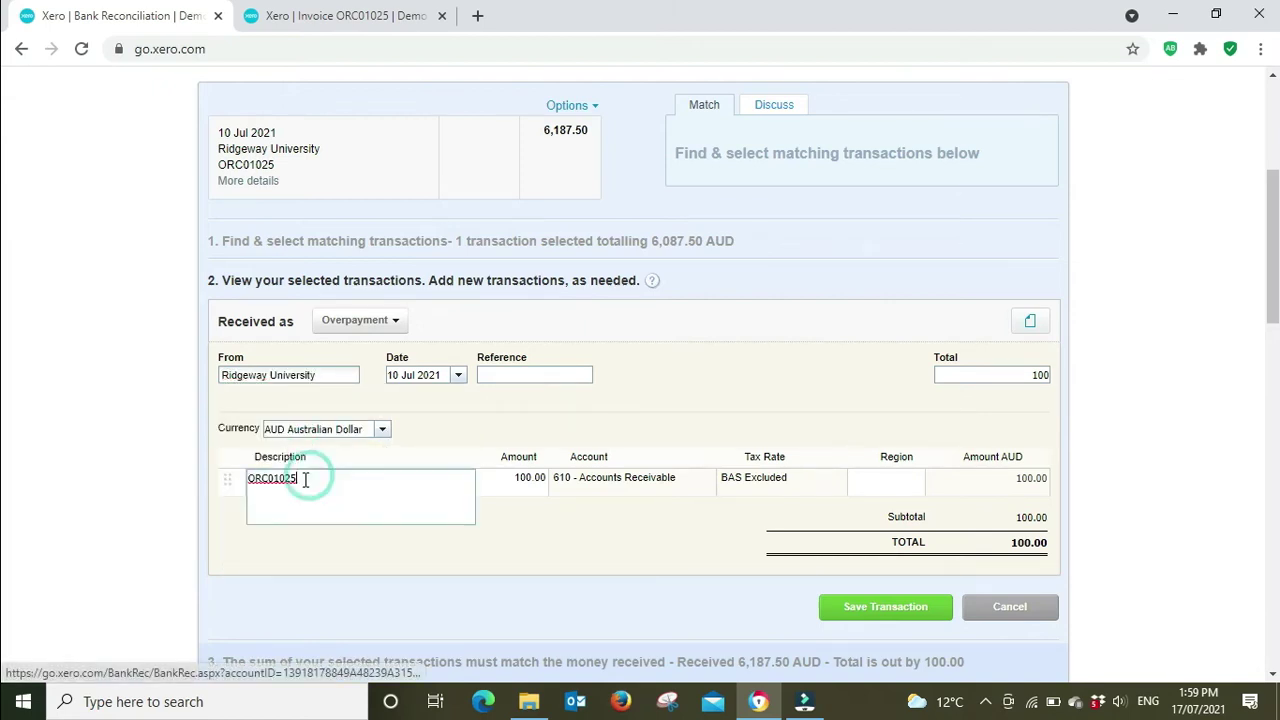
drag(303, 479, 224, 482)
key(ctrl+c)
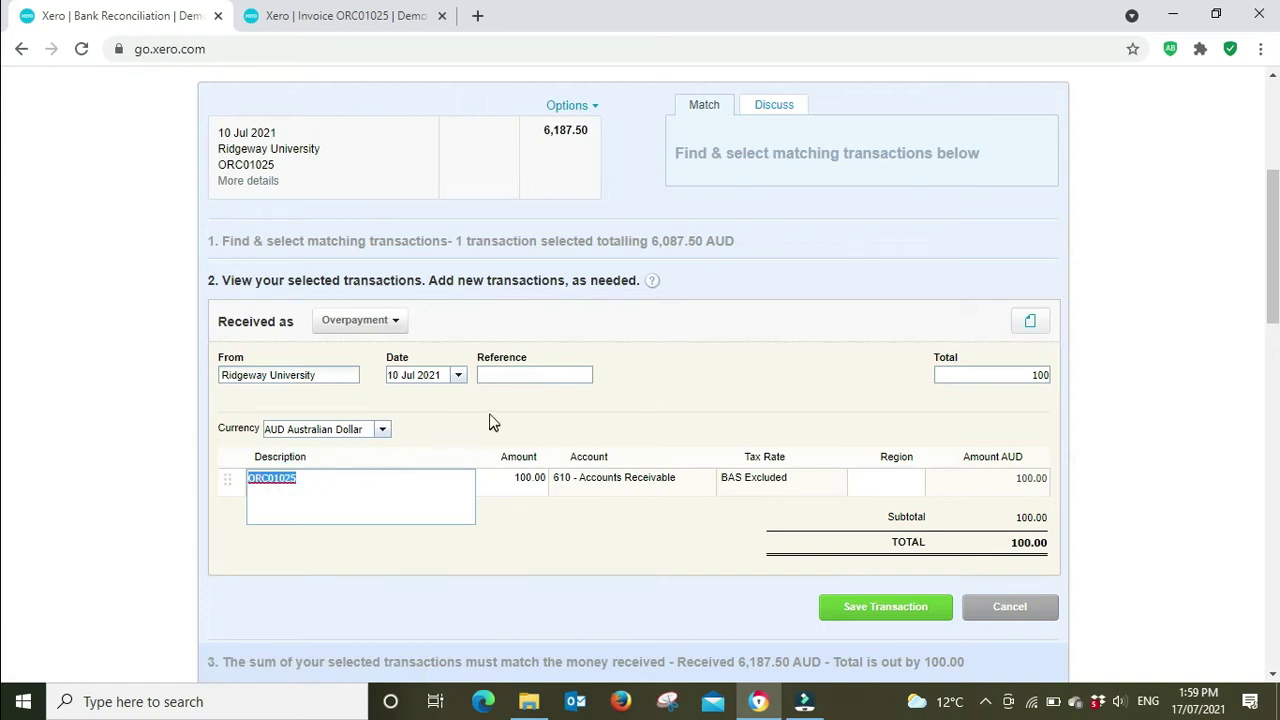
click(510, 376)
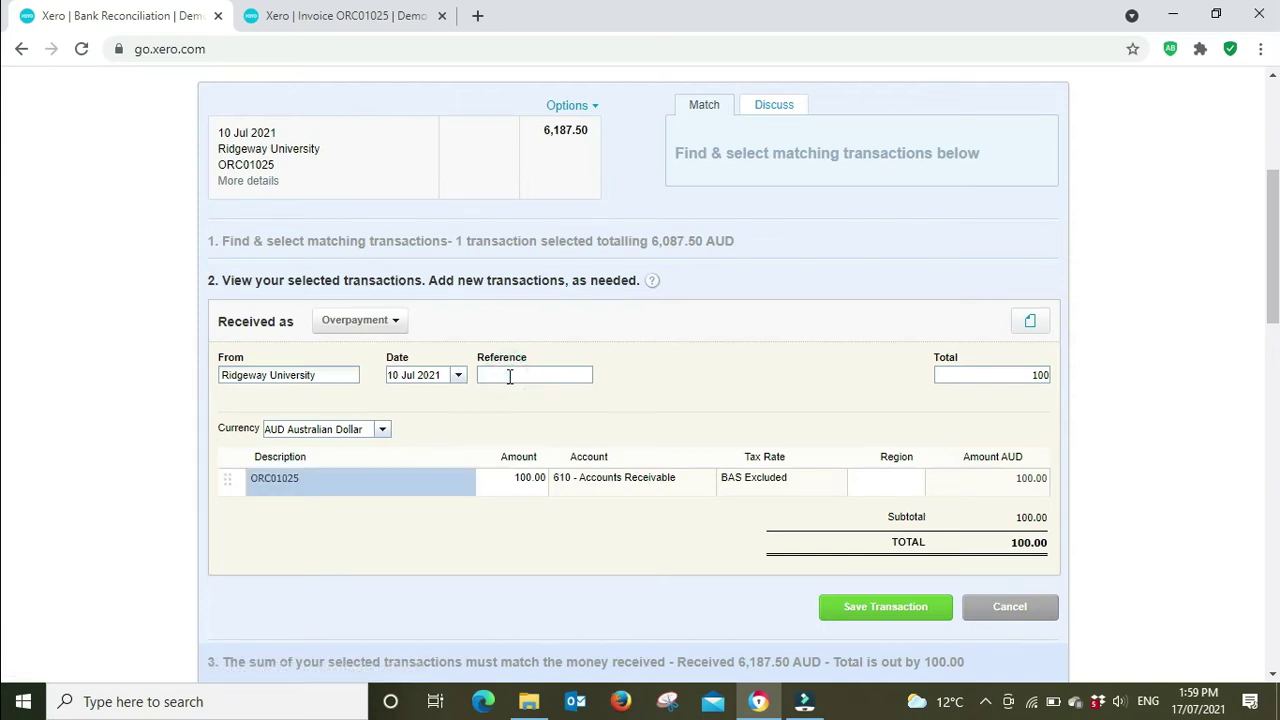
key(ctrl+v)
Change the overpayment description to 'Overpayment on #ORC01025'
click(336, 484)
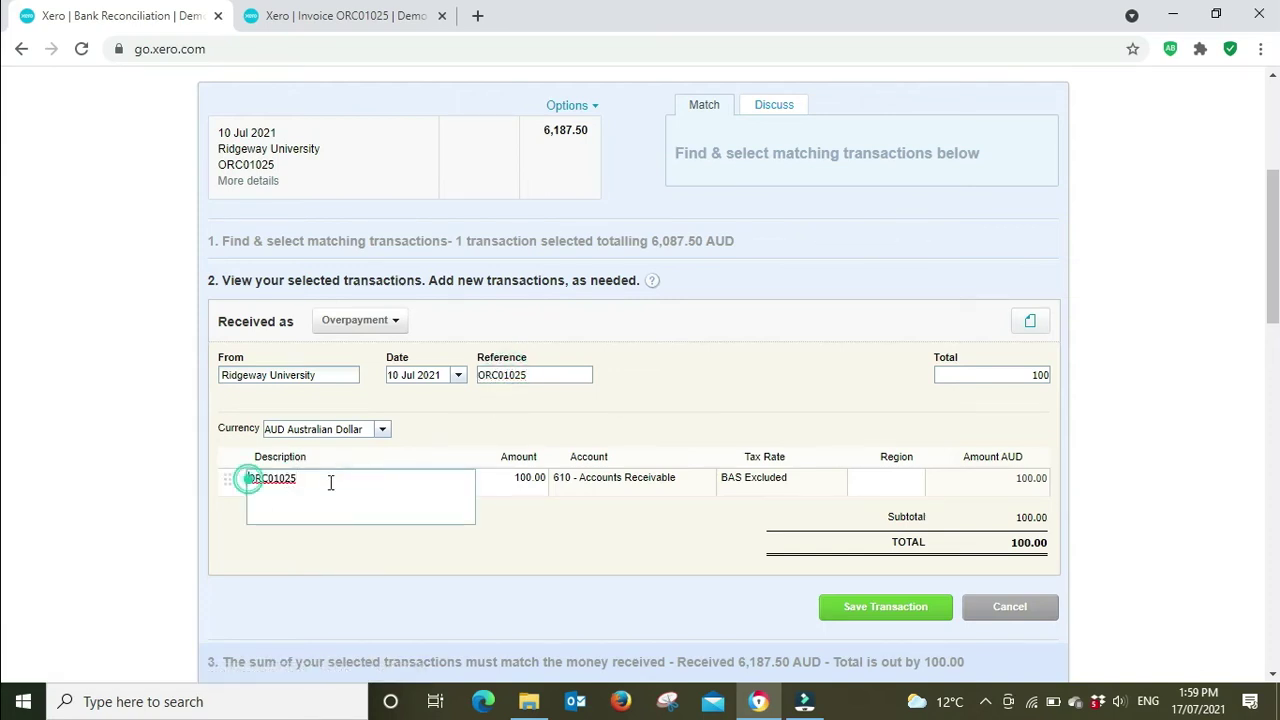
text(Overpayment )
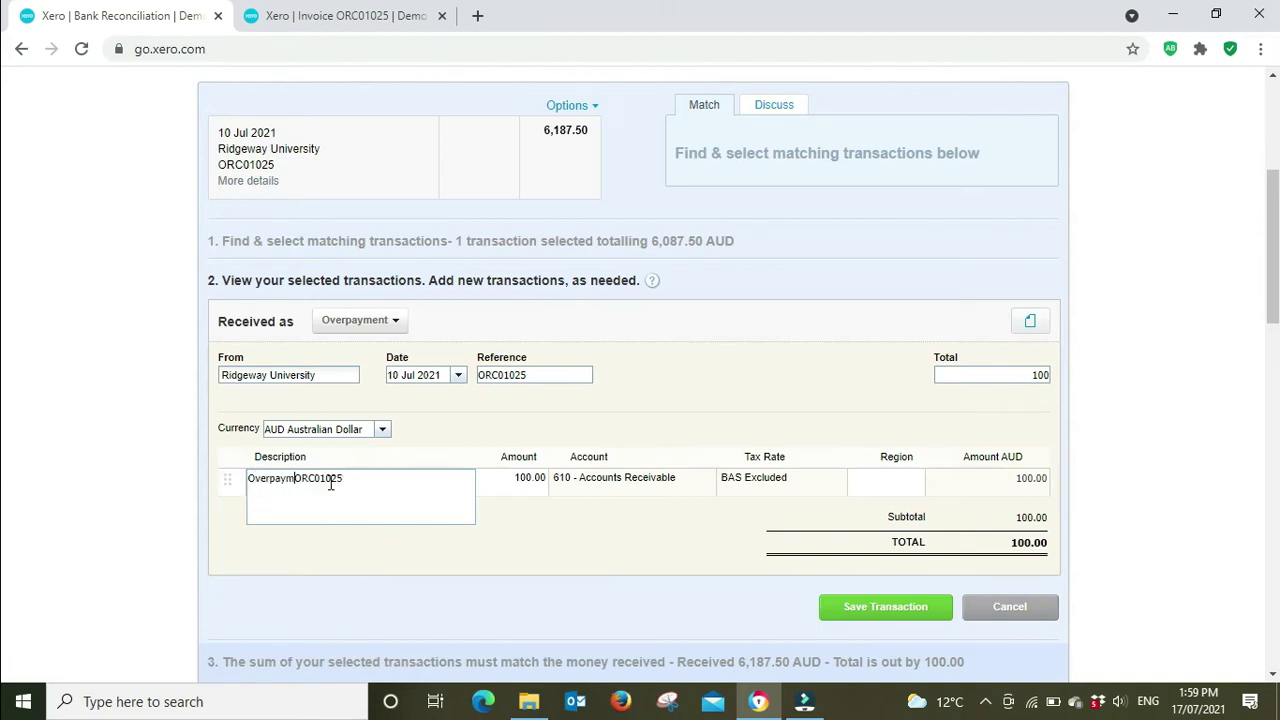
text(on #)
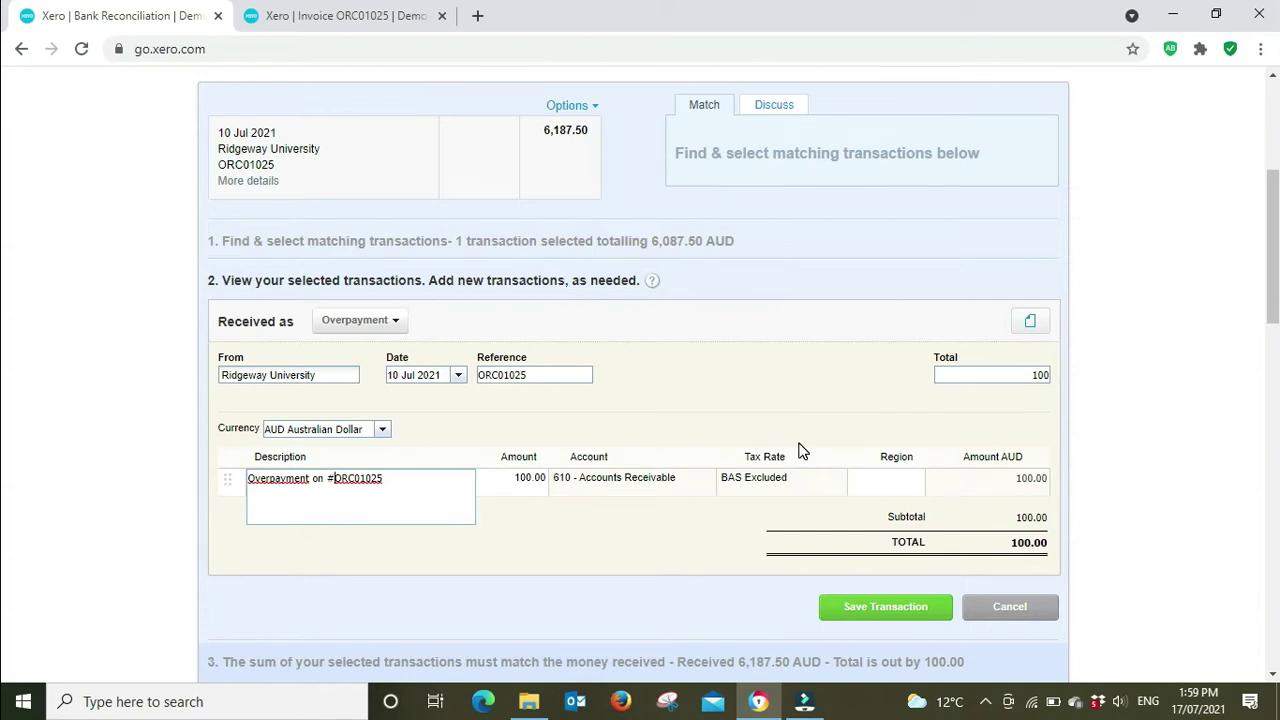
click(686, 390)
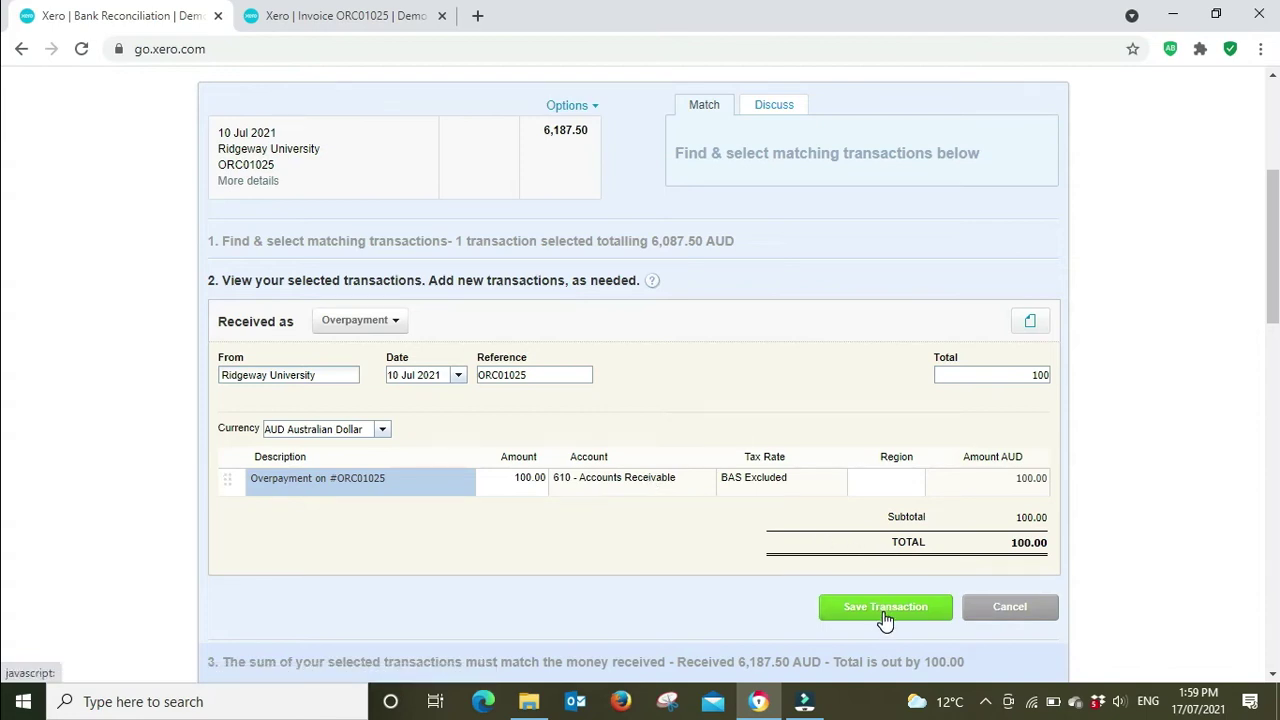
Save the 100.00 overpayment and reconcile the 6,187.50 line against invoice plus overpayment
click(850, 612)
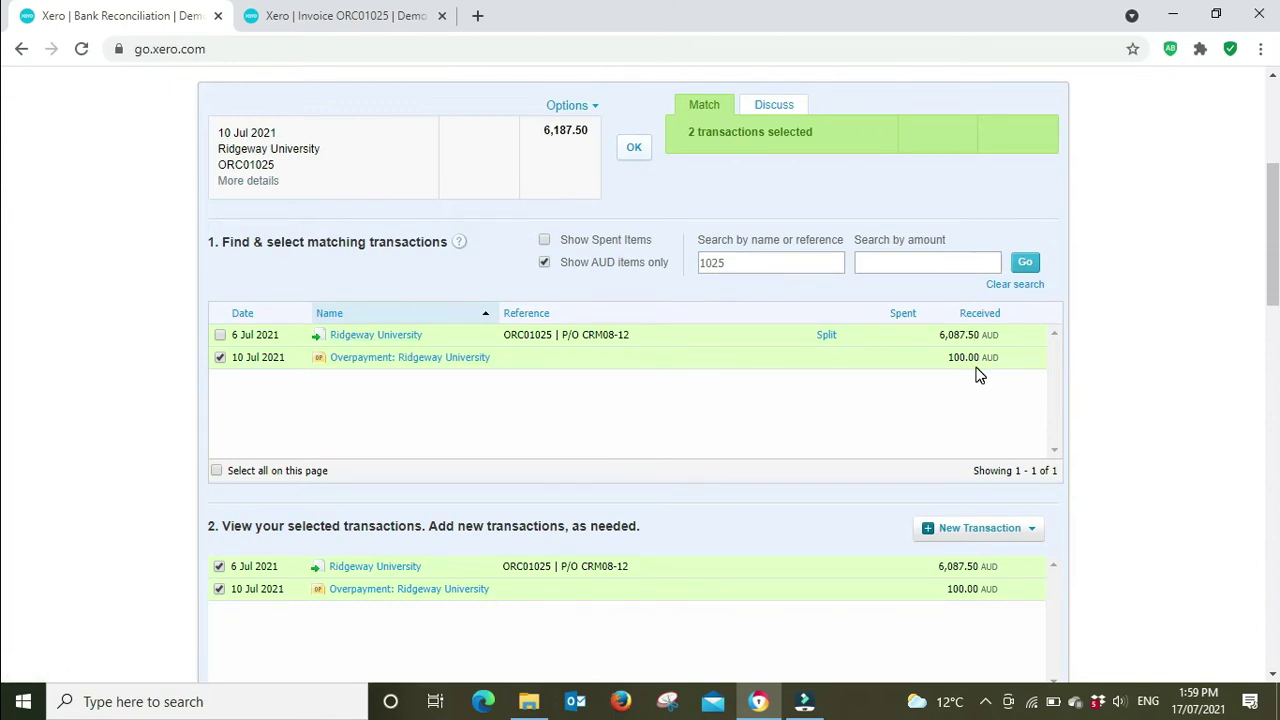
click(634, 150)
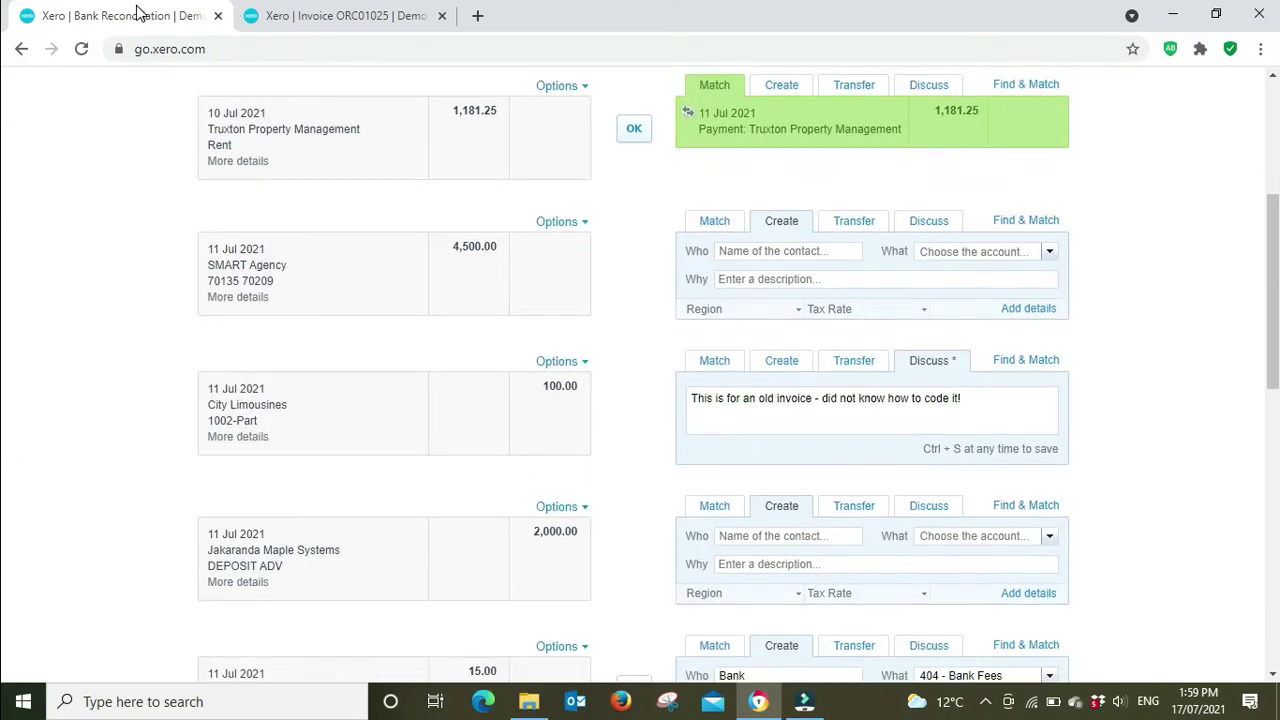
click(340, 15)
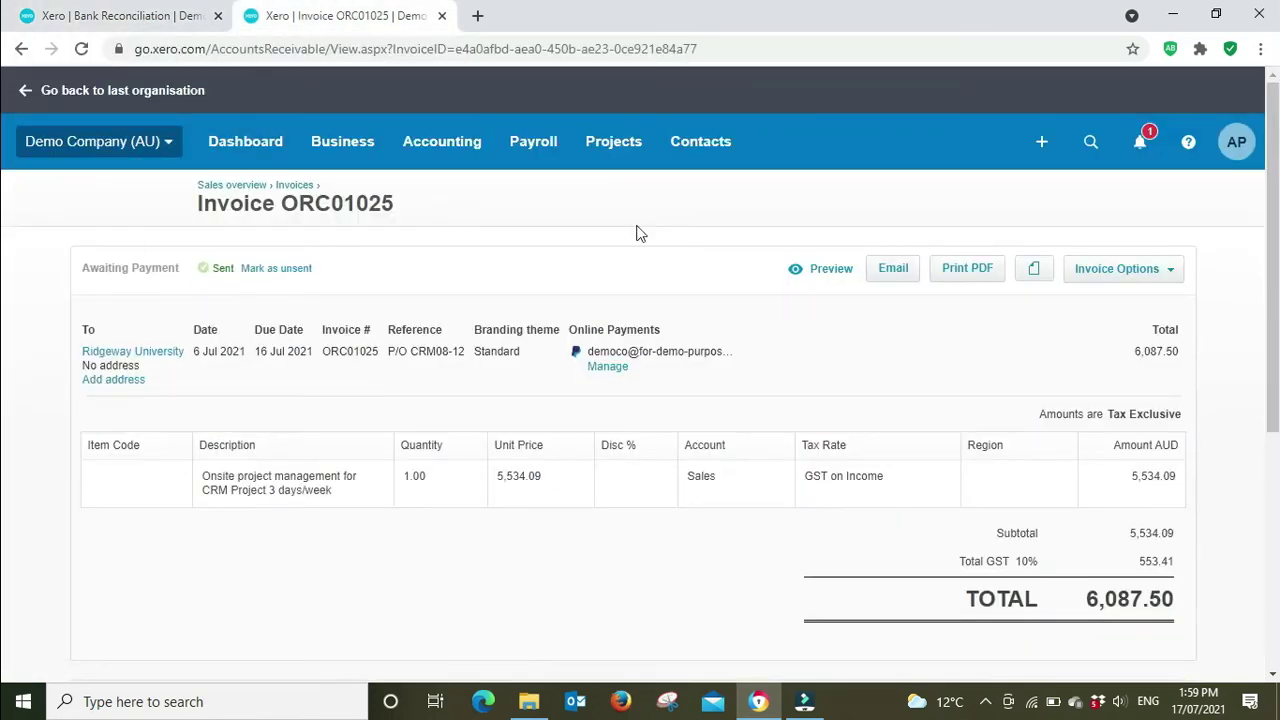
Reload invoice ORC01025 to confirm it is Paid with 0.00 due, then duplicate its tab
click(83, 48)
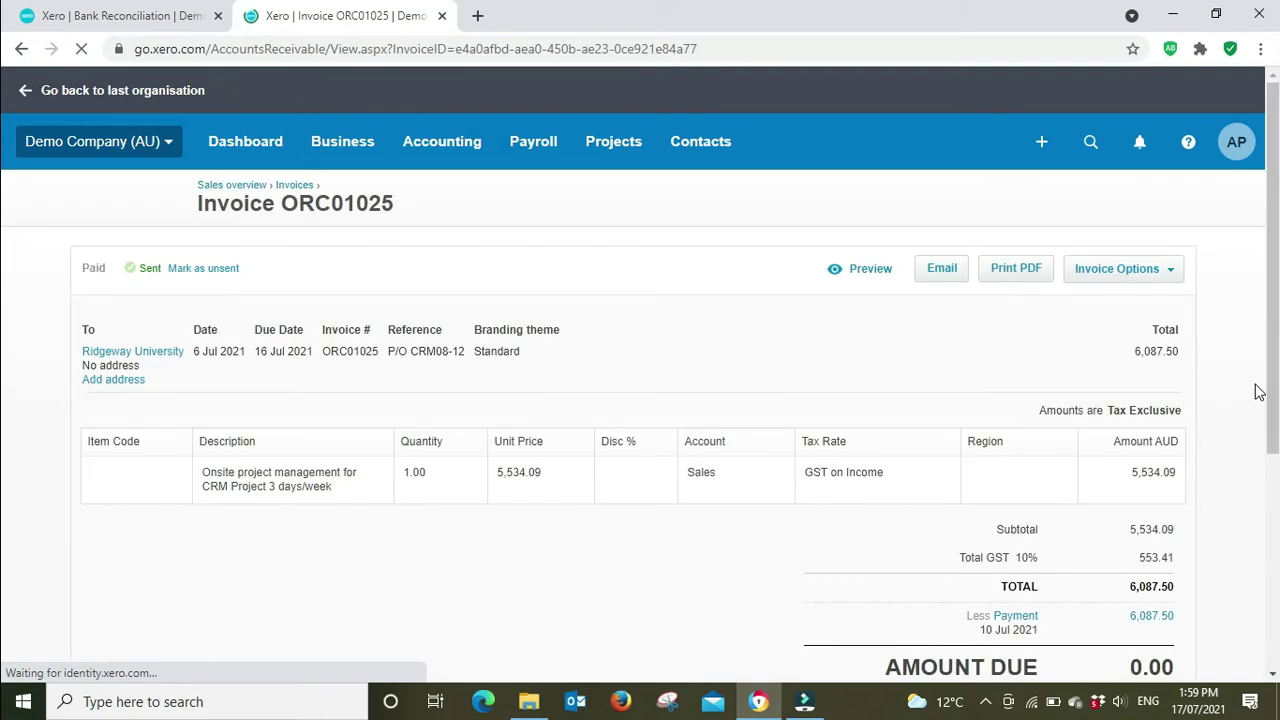
scroll(1257, 391, down, 1)
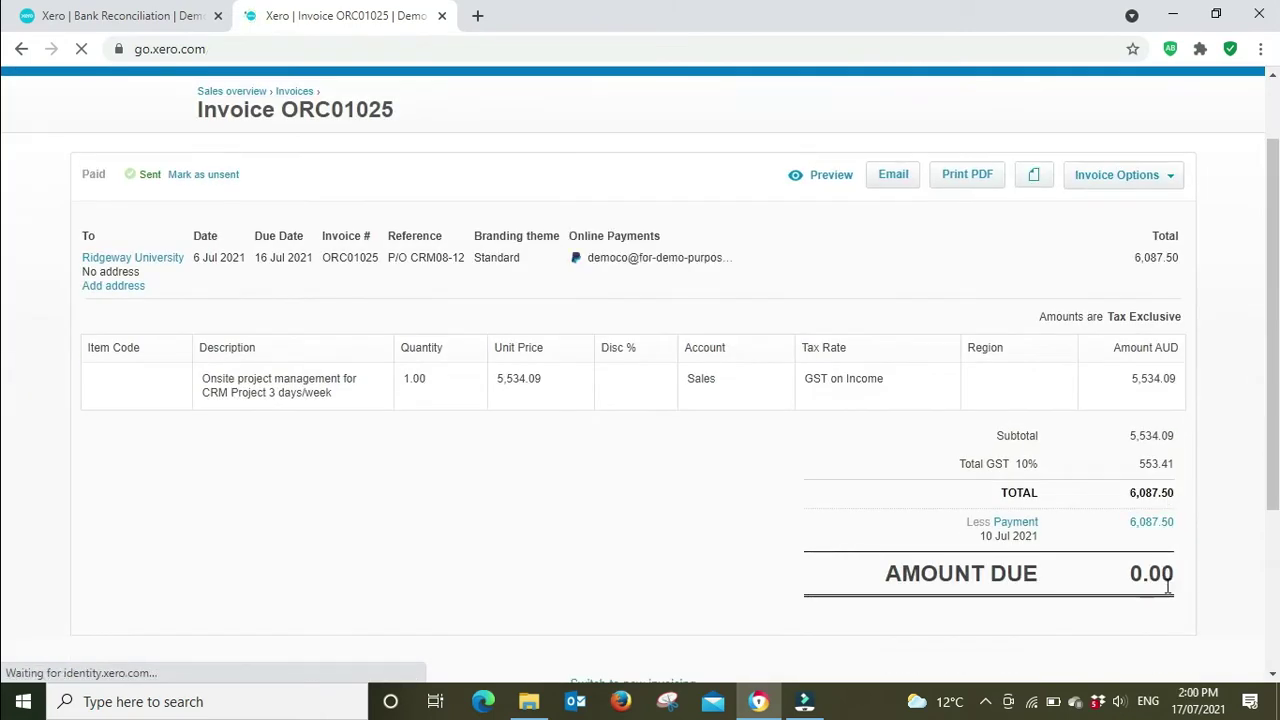
scroll(353, 166, up, 1)
right_click(350, 28)
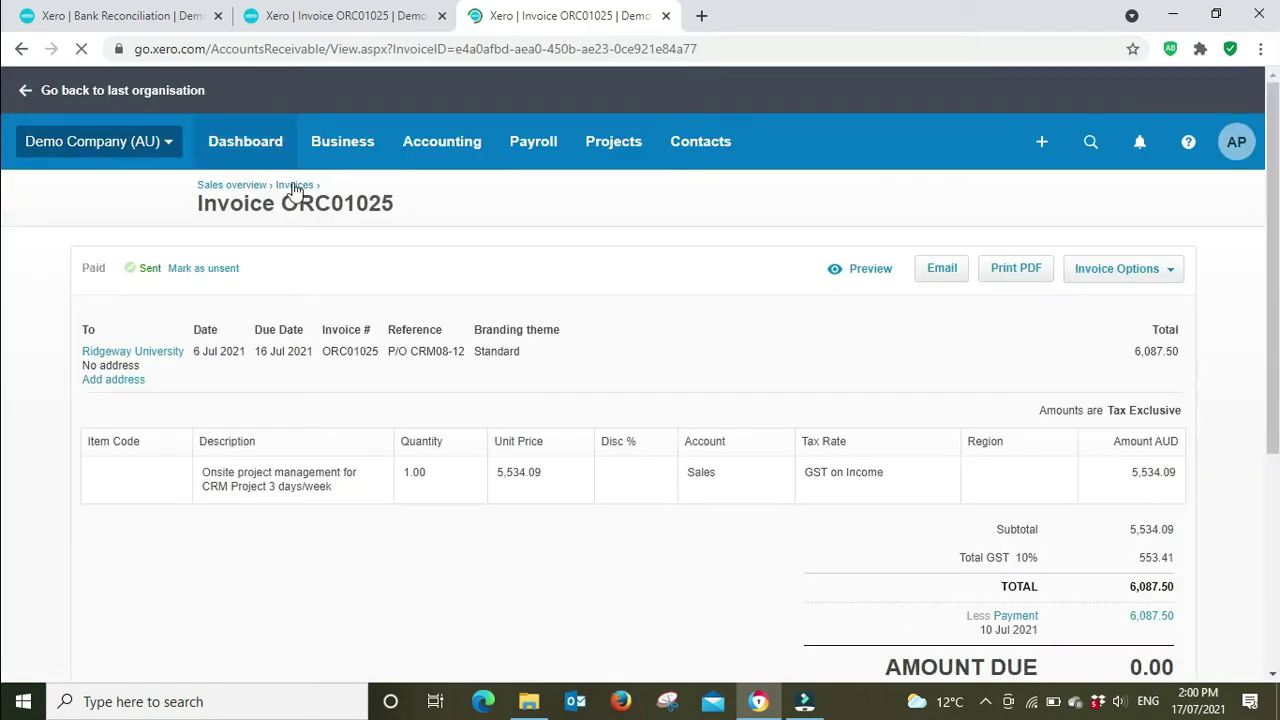
Check Ridgeway University's (100.00) credit on the Aged Receivables Summary, then return to the Paid invoices list
click(453, 148)
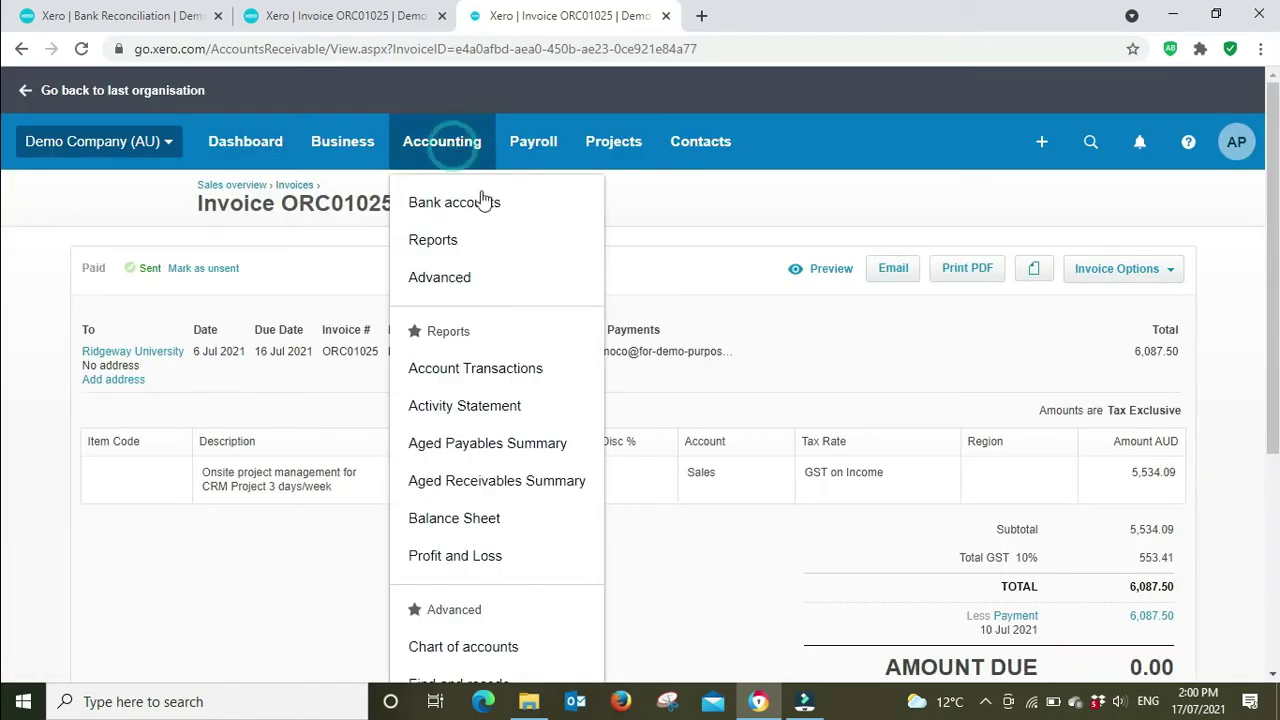
click(527, 484)
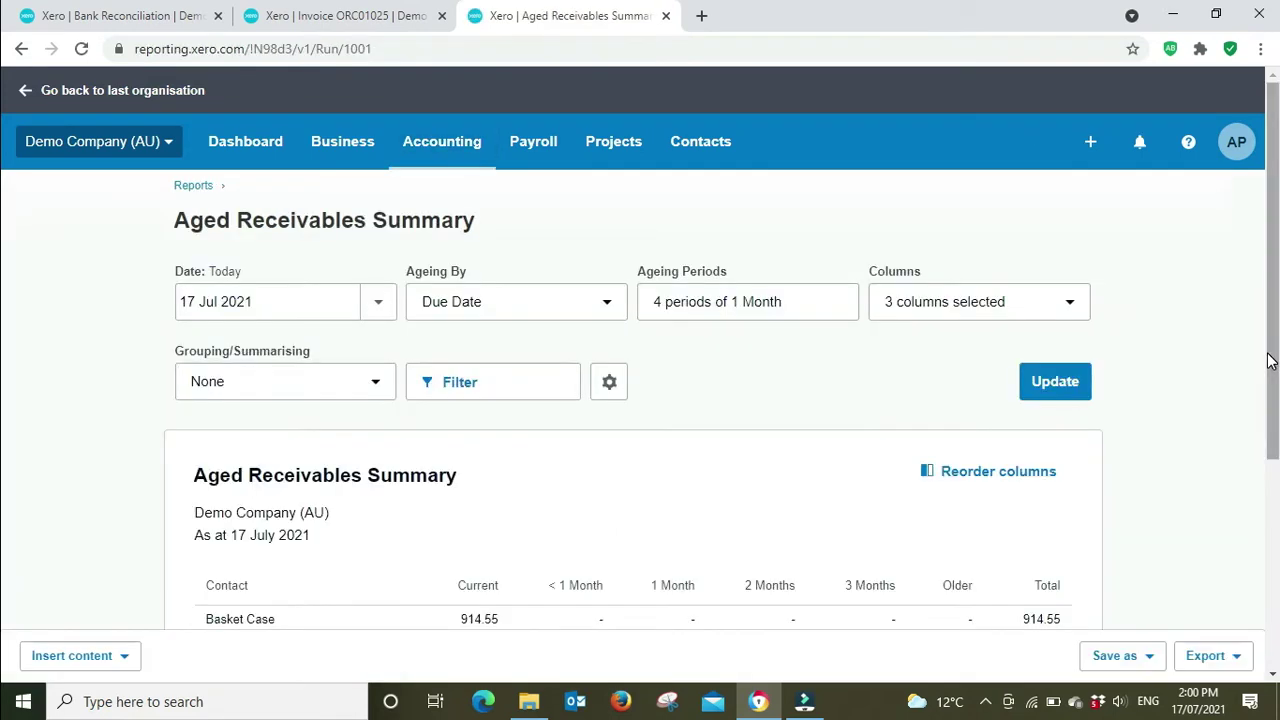
scroll(1268, 361, down, 3)
scroll(1268, 361, down, 1)
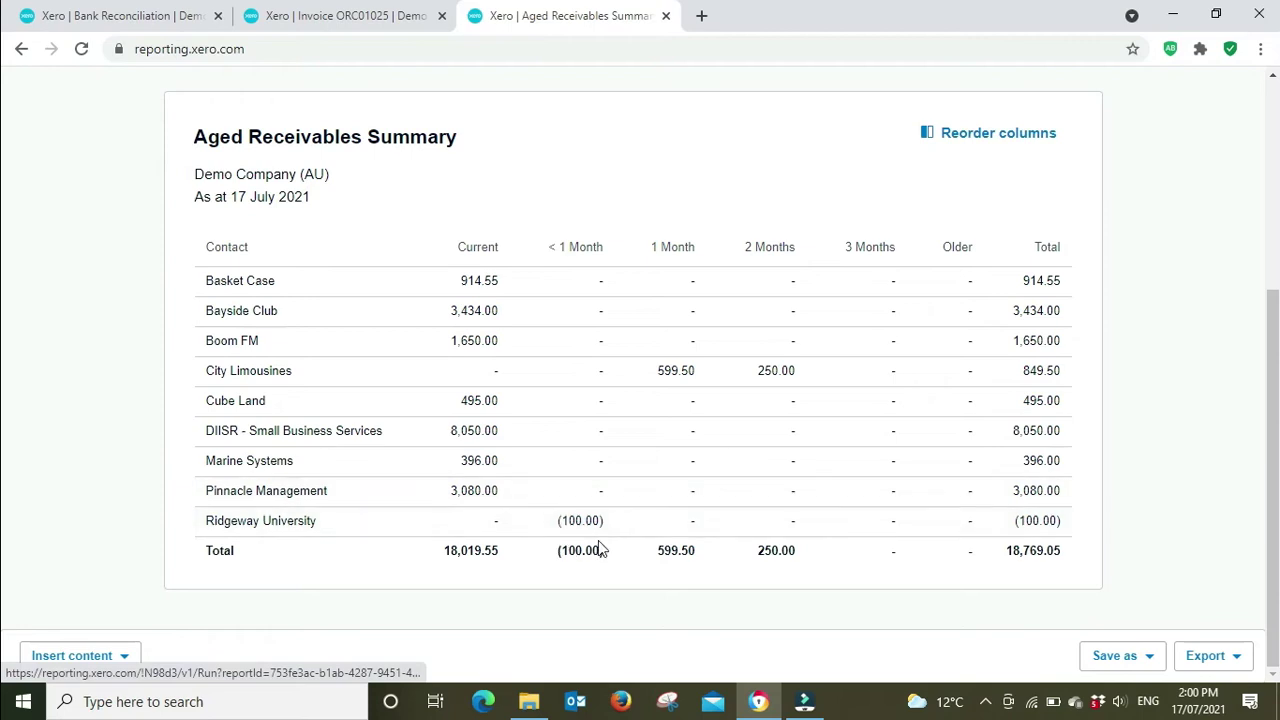
scroll(597, 543, up, 2)
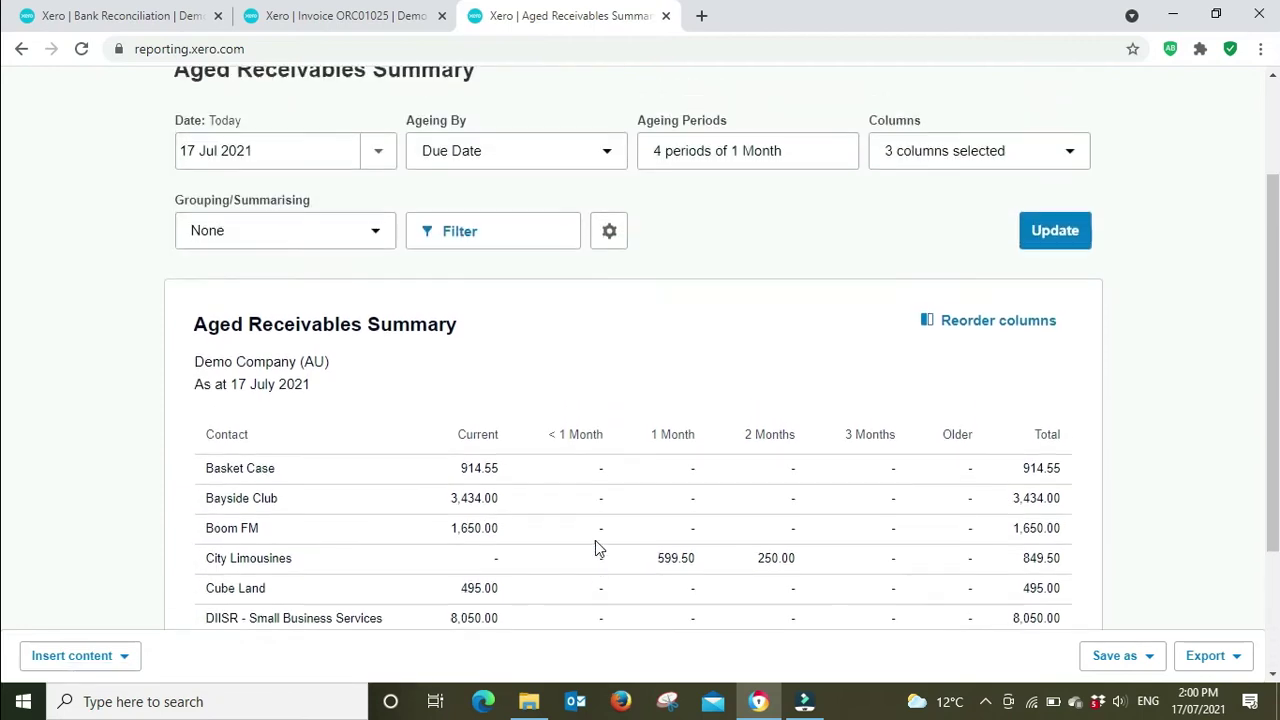
click(315, 10)
click(295, 185)
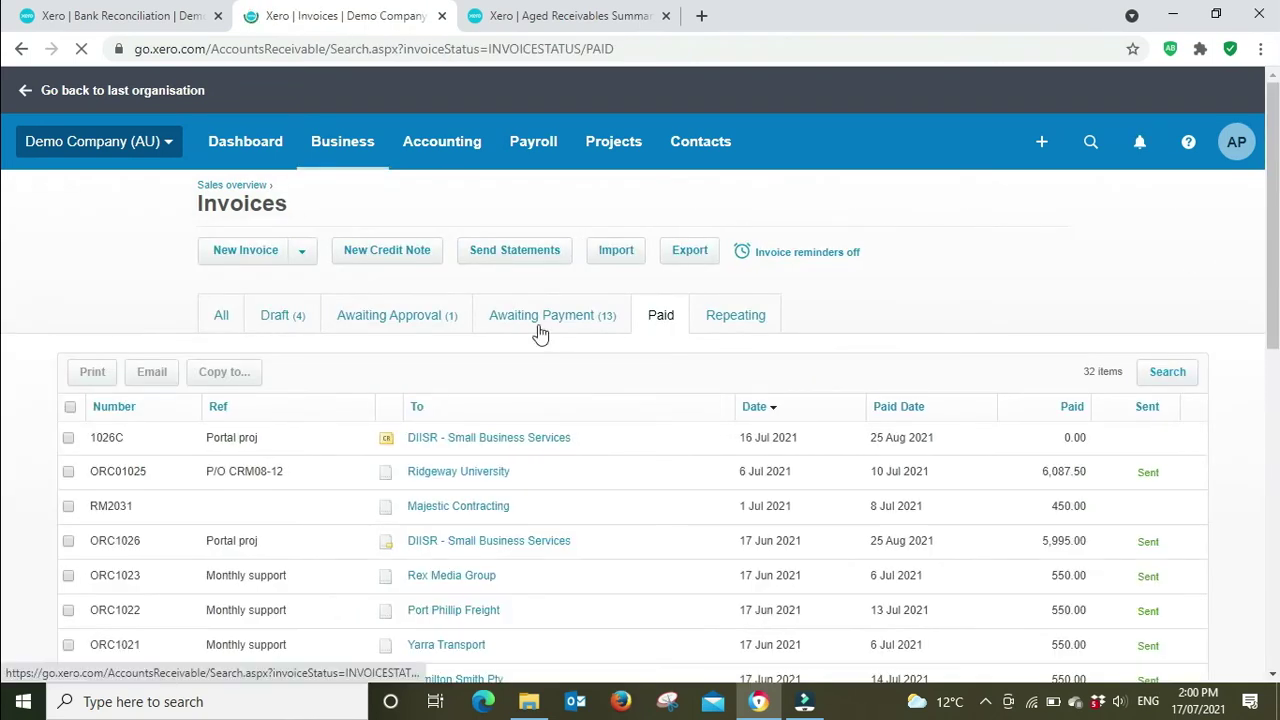
Review the 13 Awaiting Payment invoices, including Ridgeway University's (100.00) ORC01025 overpayment, then revisit Aged Receivables
click(540, 330)
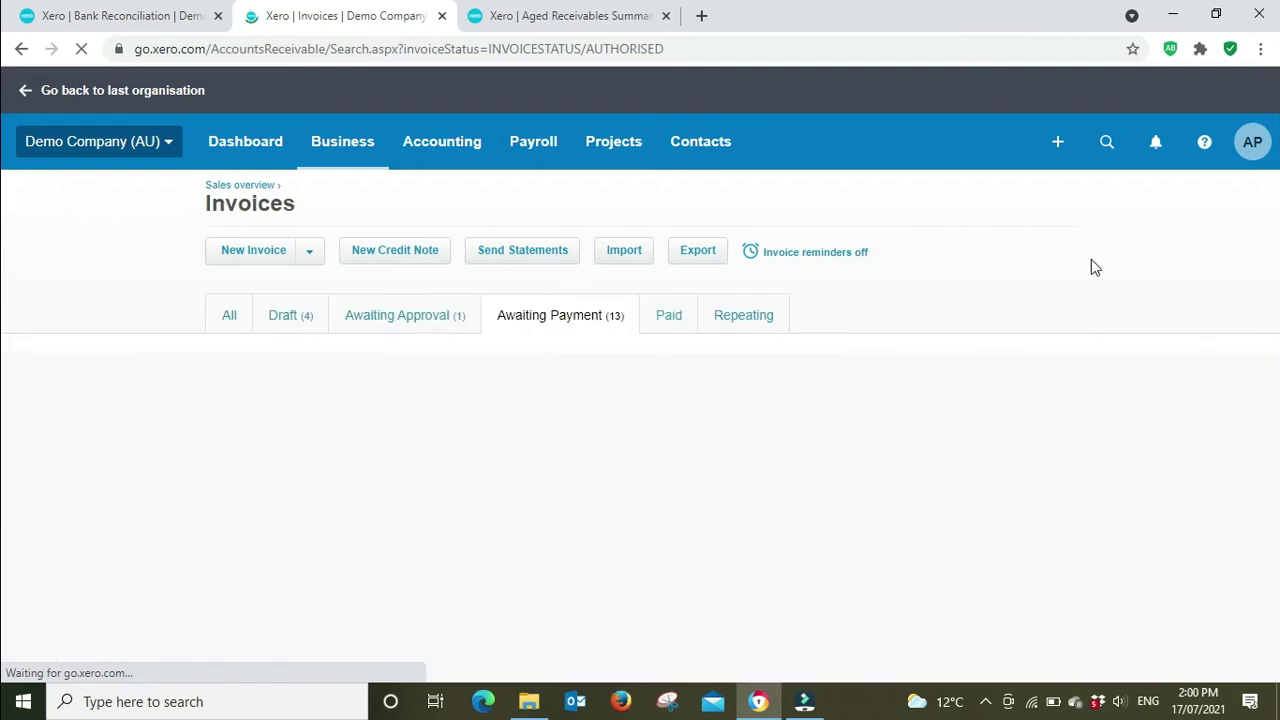
scroll(1091, 267, down, 3)
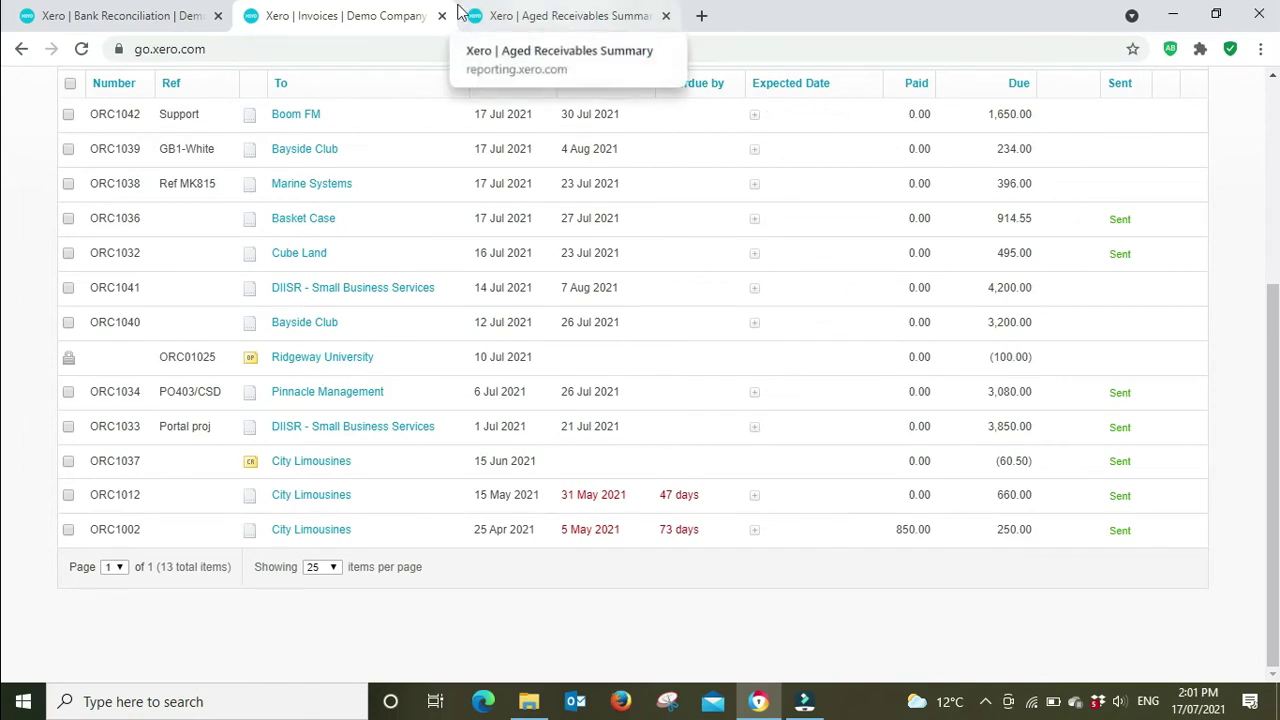
scroll(880, 345, up, 5)
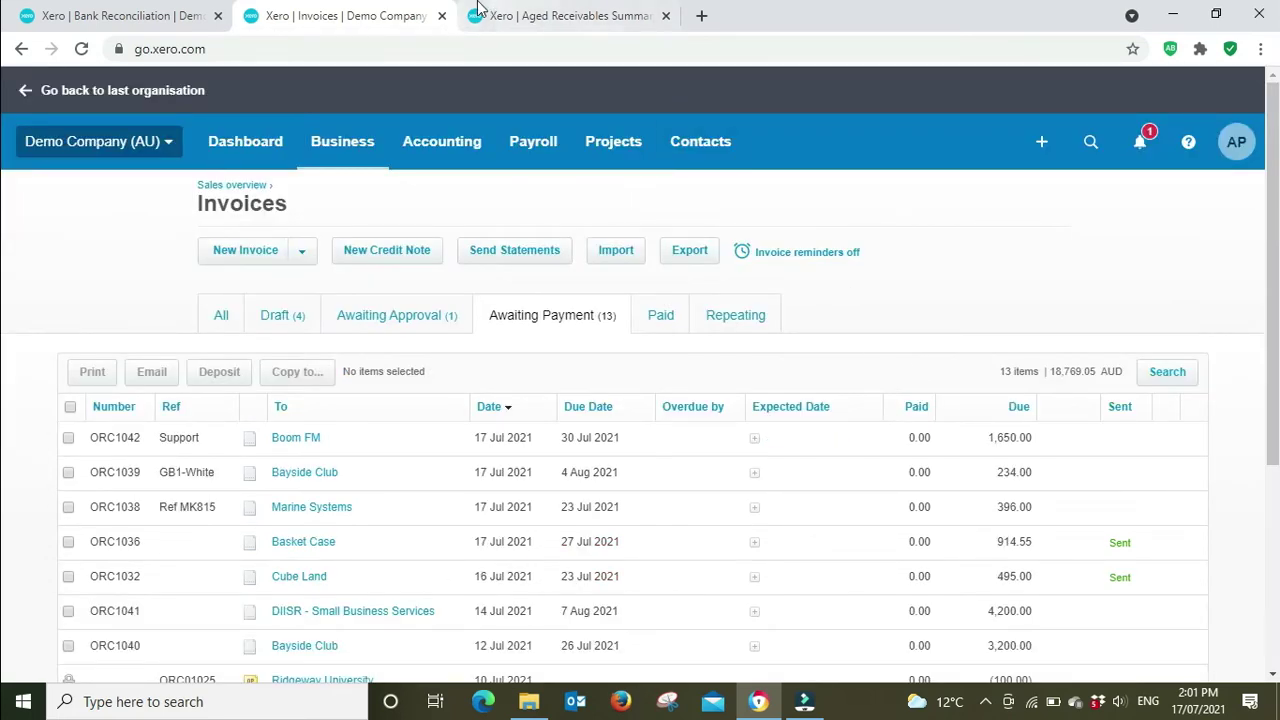
scroll(410, 442, down, 3)
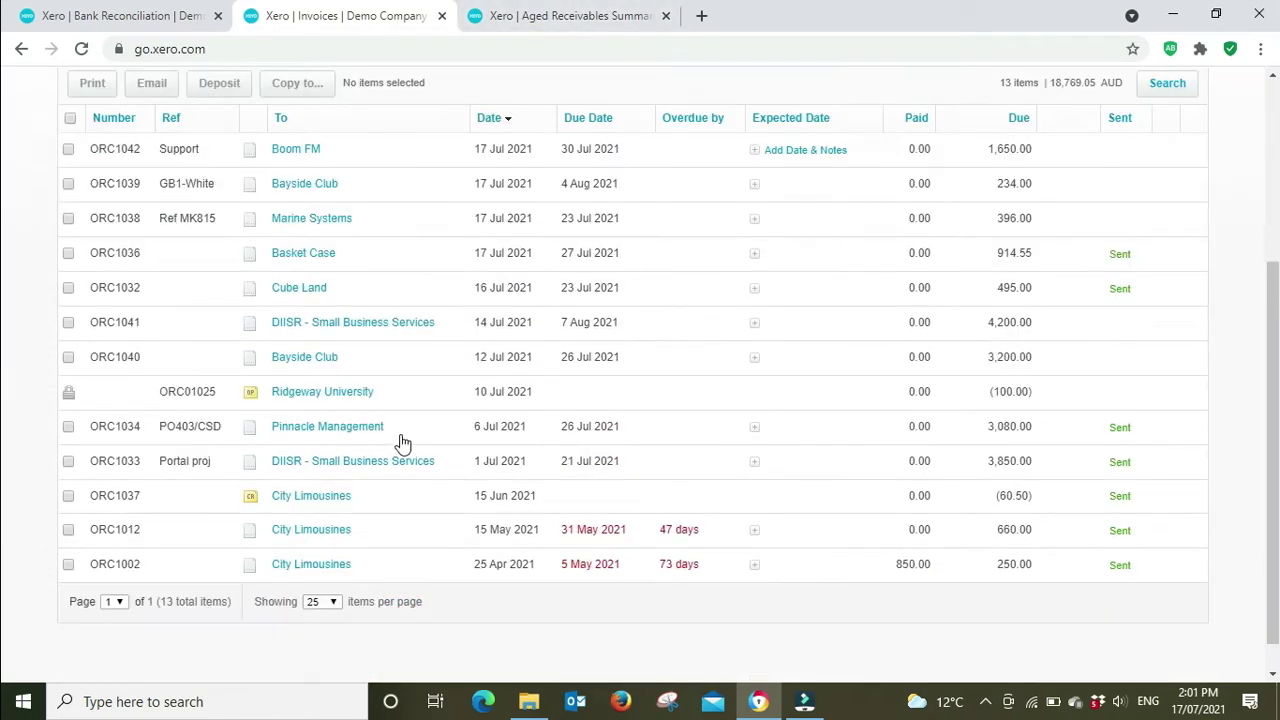
click(585, 16)
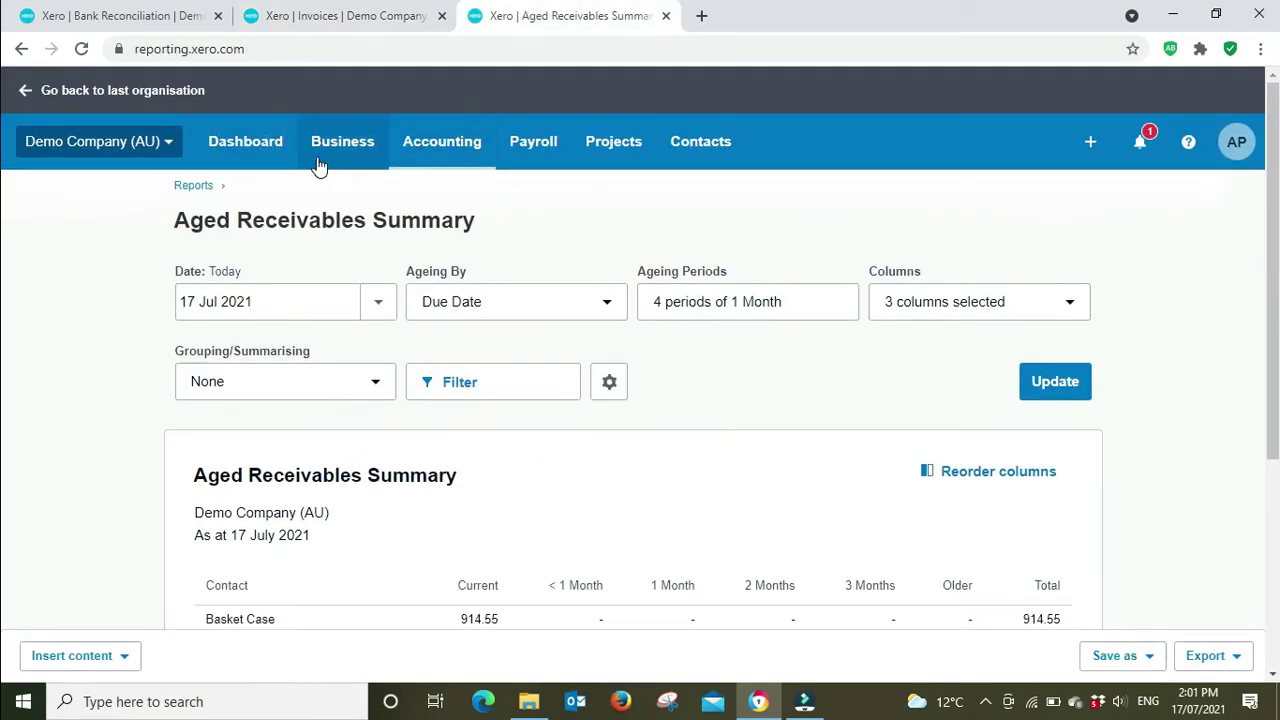
Start a new sales invoice addressed to Ridgeway University
click(343, 146)
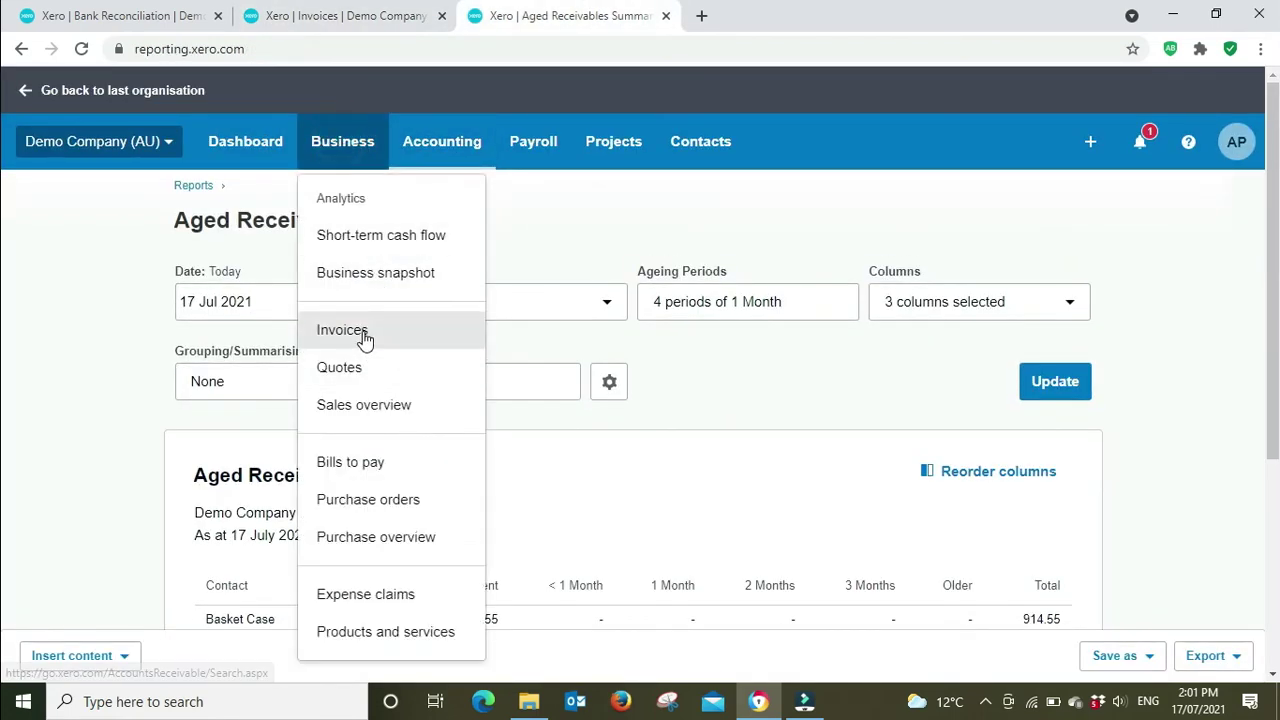
click(325, 337)
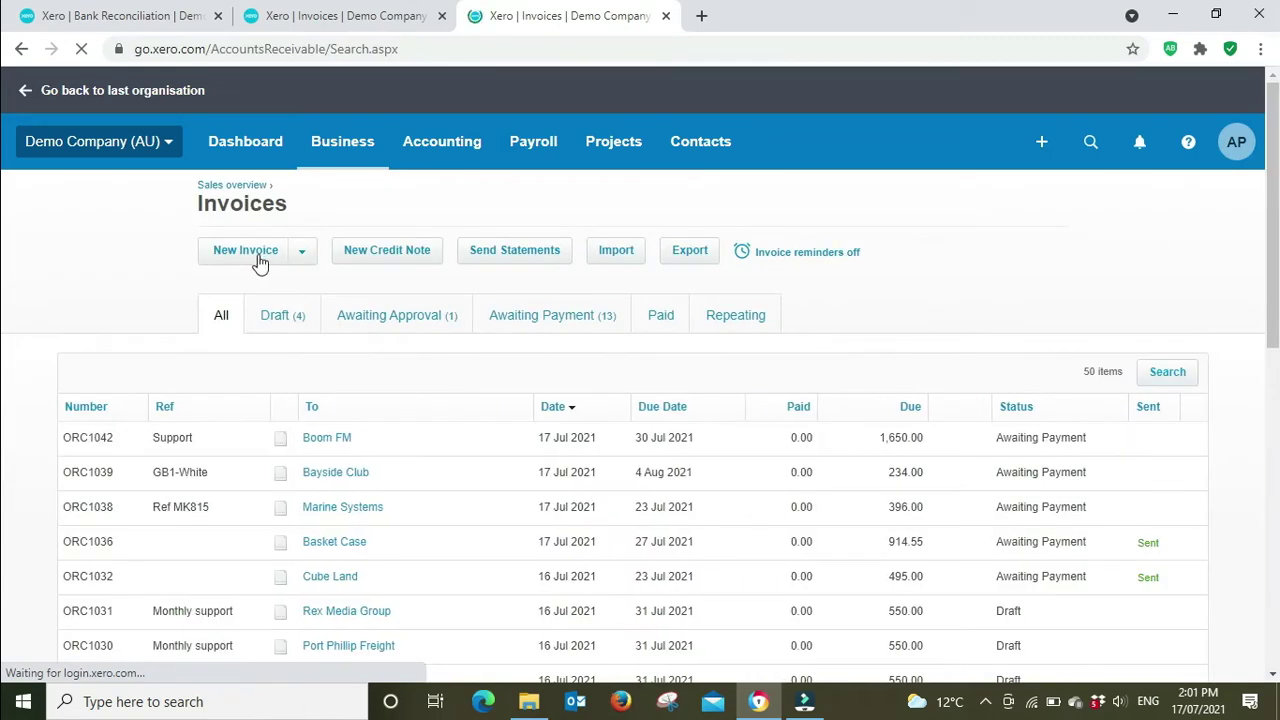
click(257, 260)
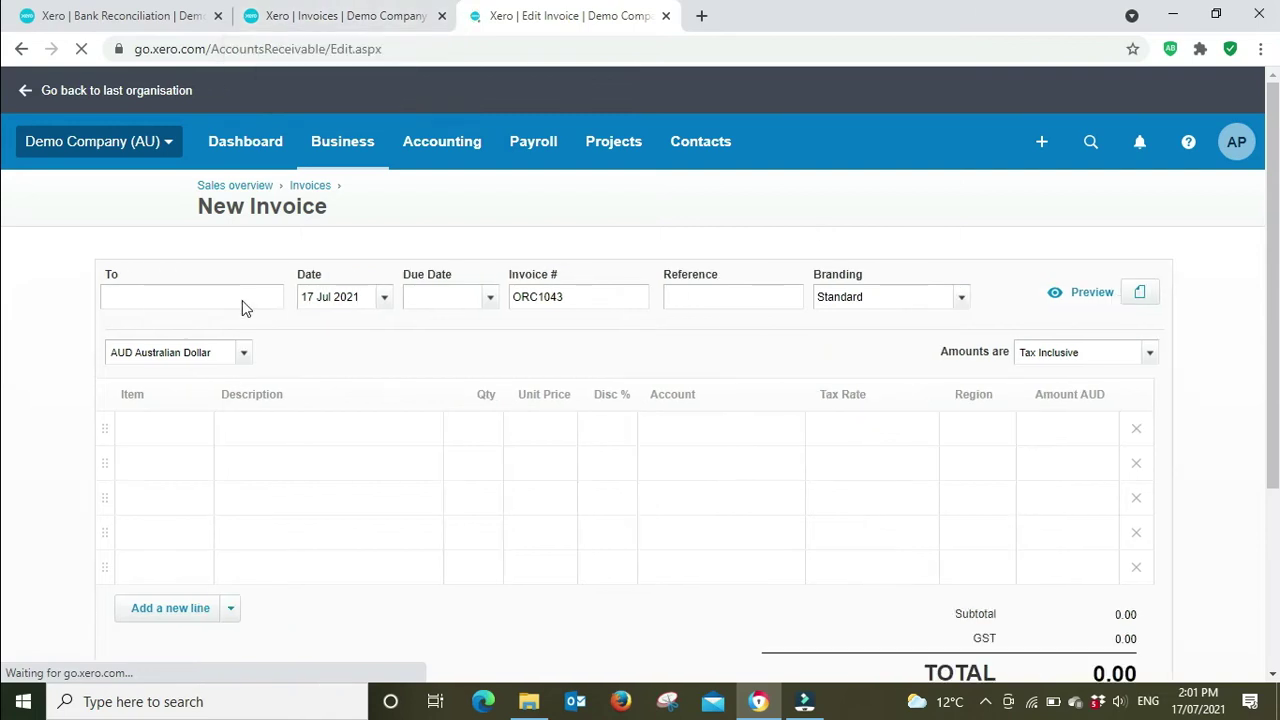
click(166, 290)
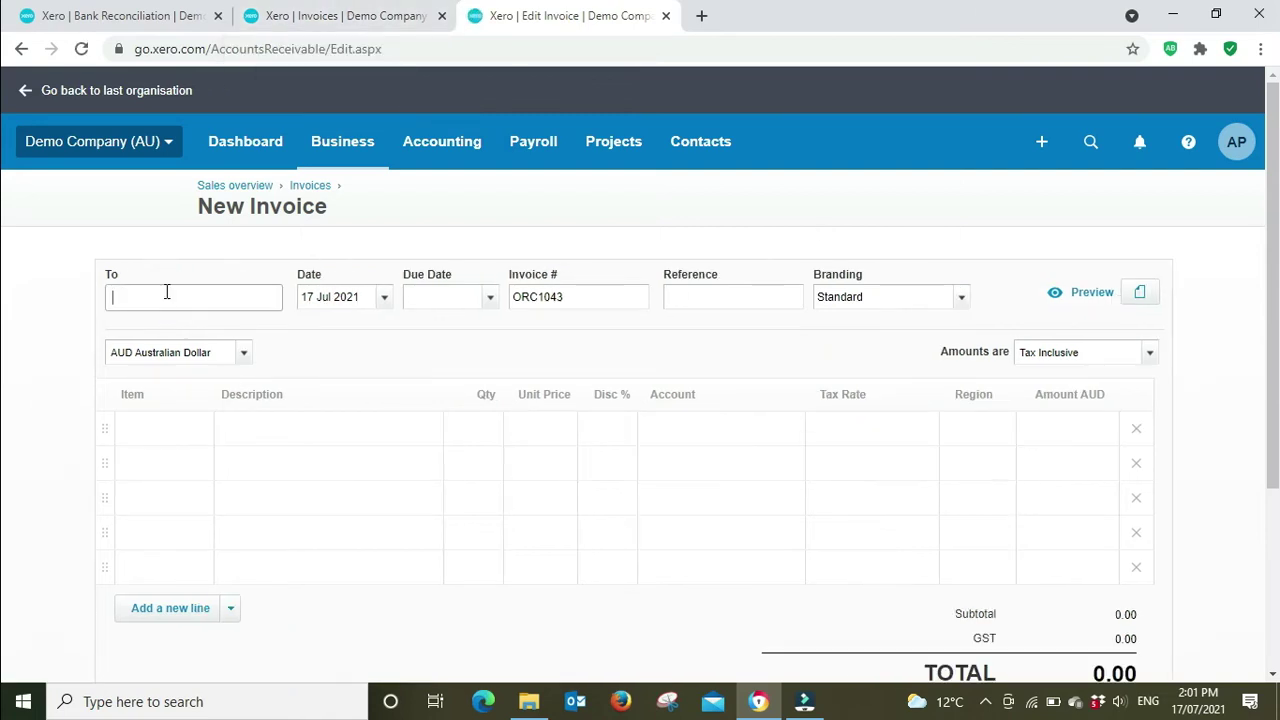
text(ridg)
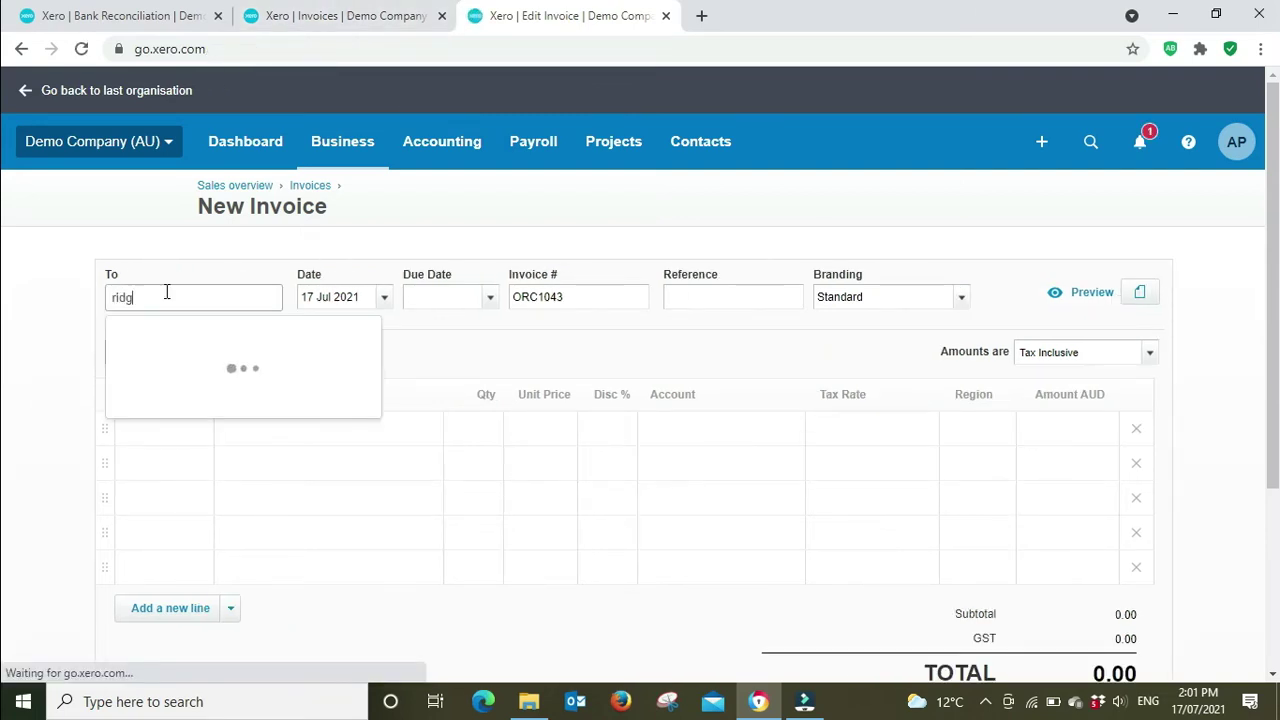
text(e)
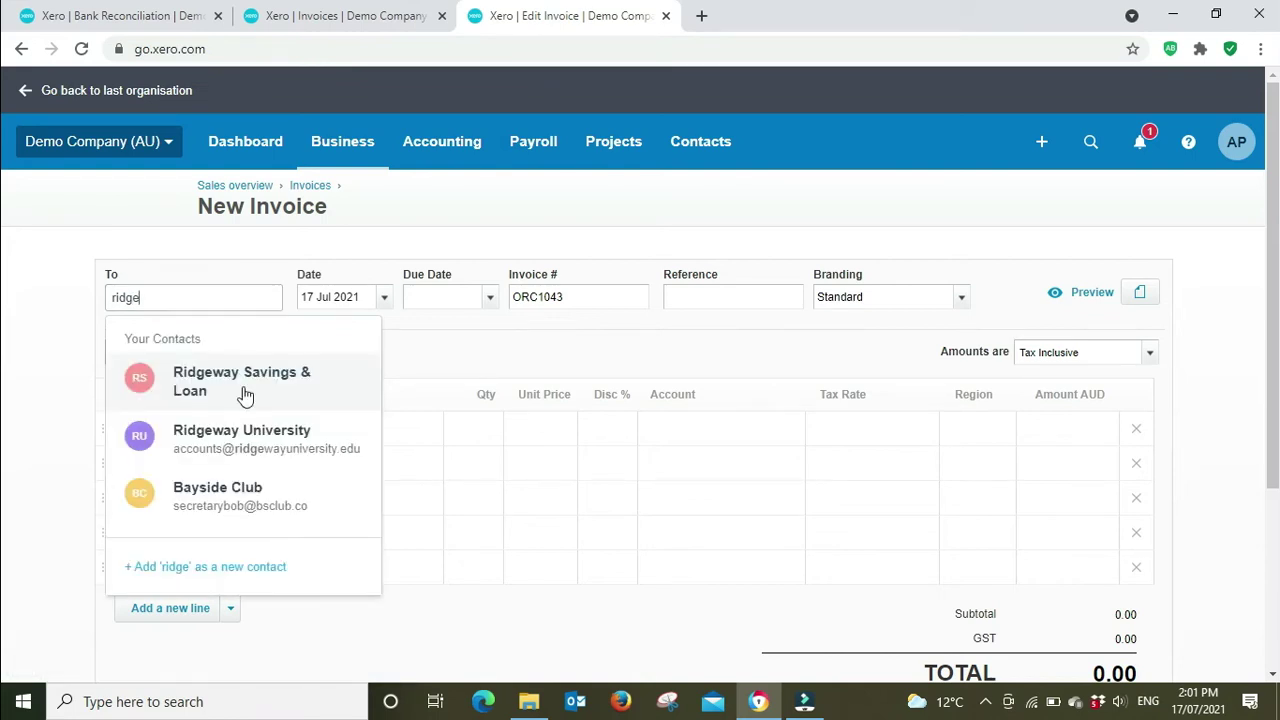
click(240, 445)
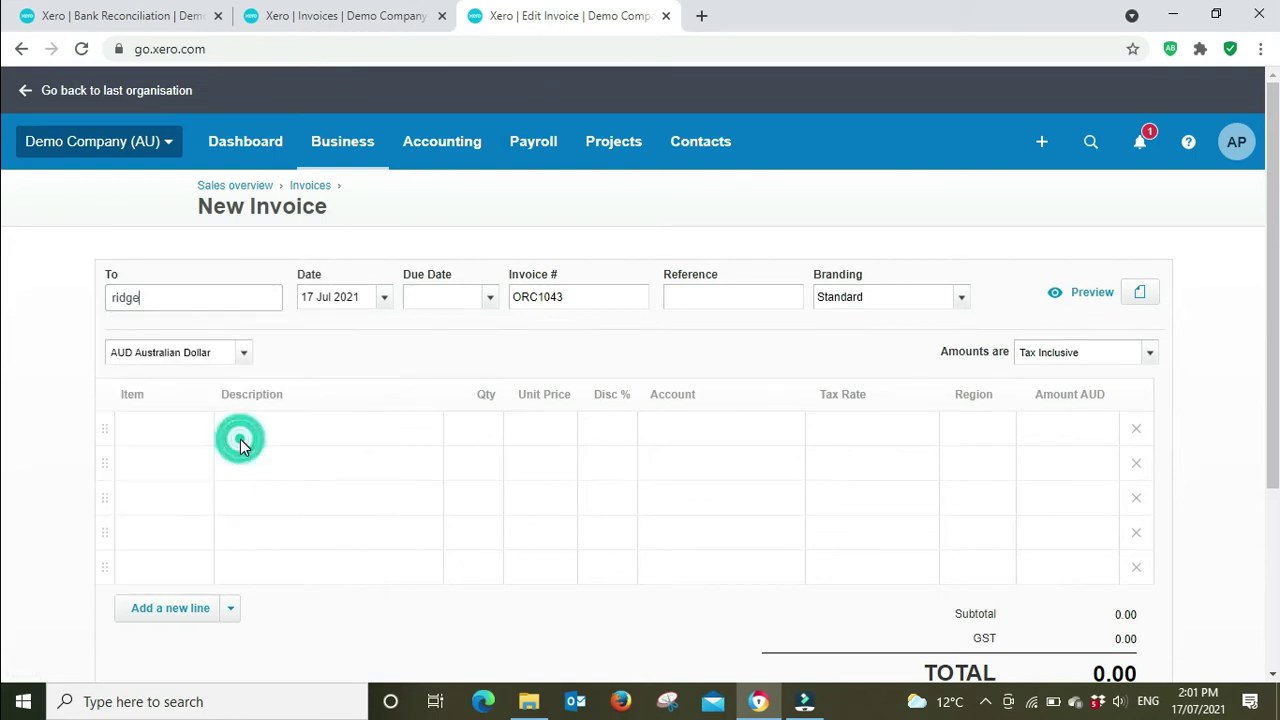
Add a 'New job' line, quantity 1 at 500.00, and set the due date to 24 Jul 2021
click(308, 428)
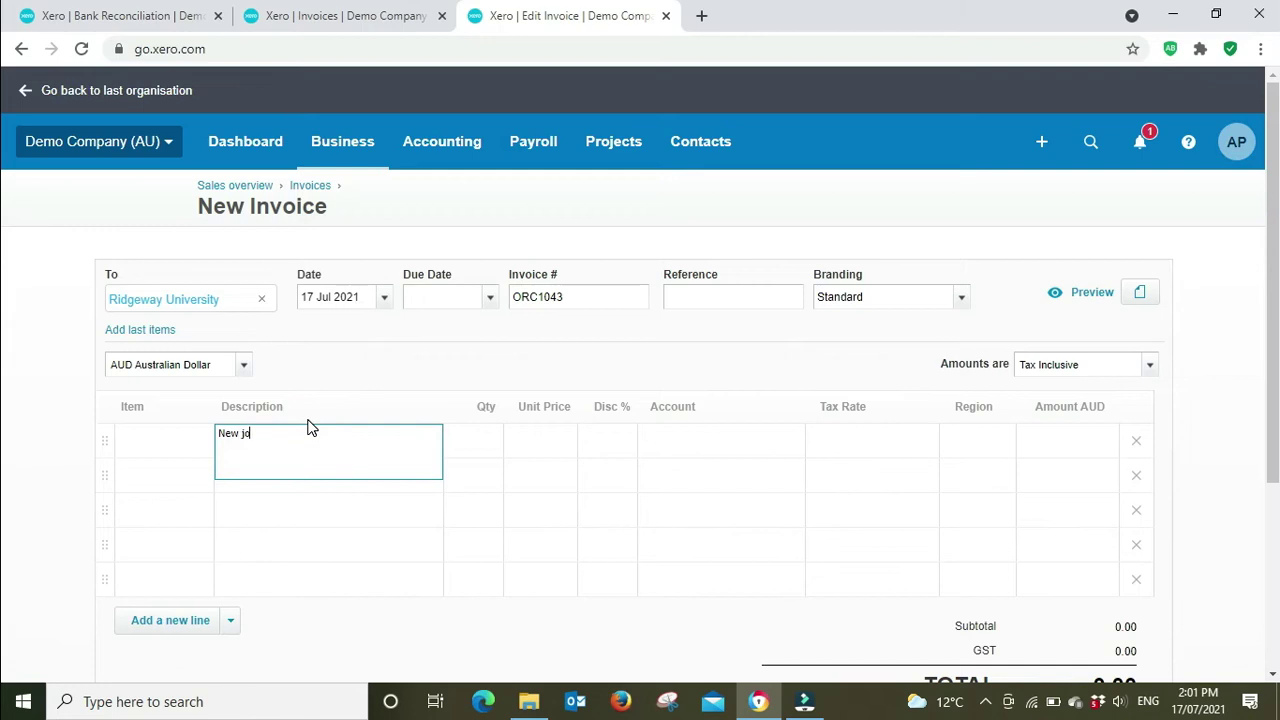
key(Tab)
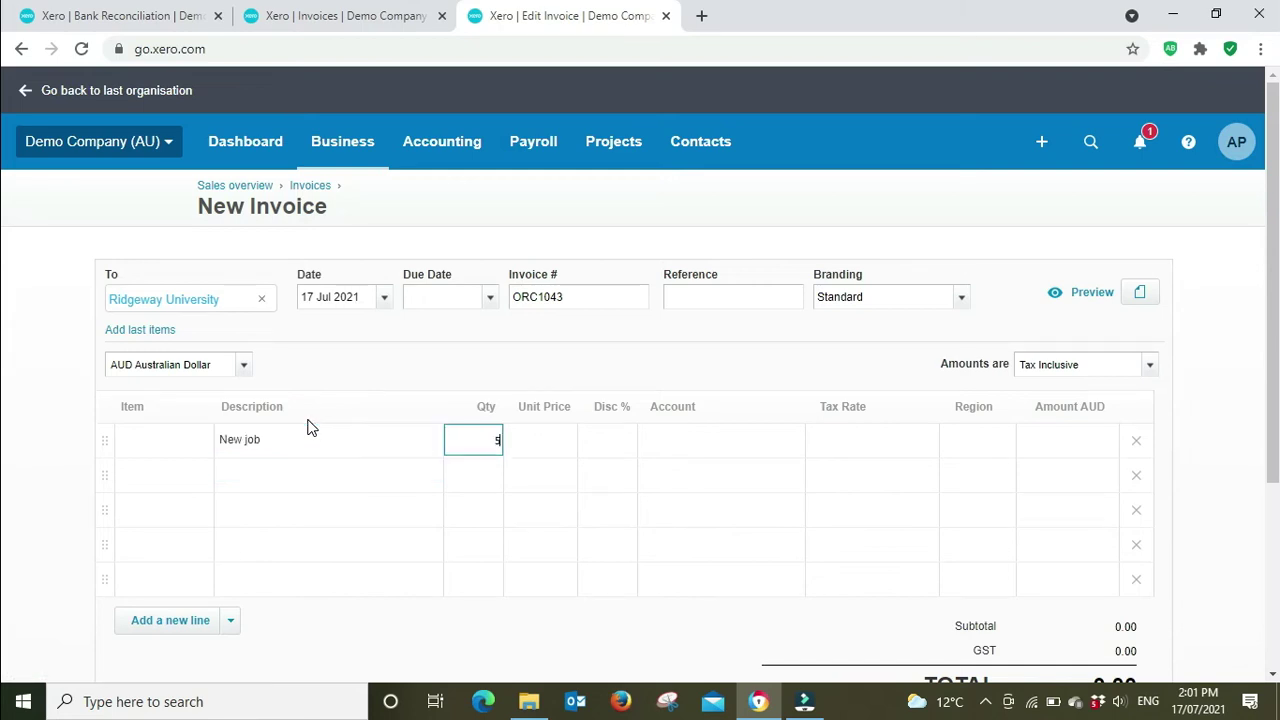
key(Tab)
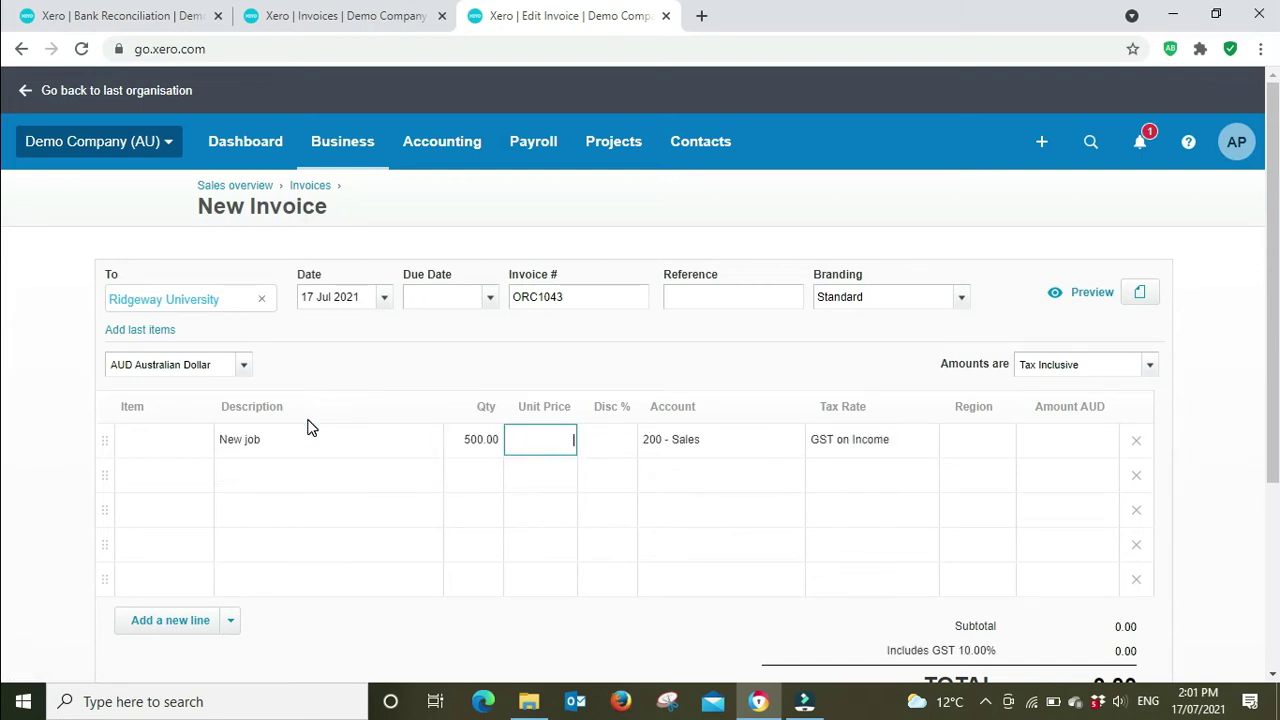
text(500)
key(Tab)
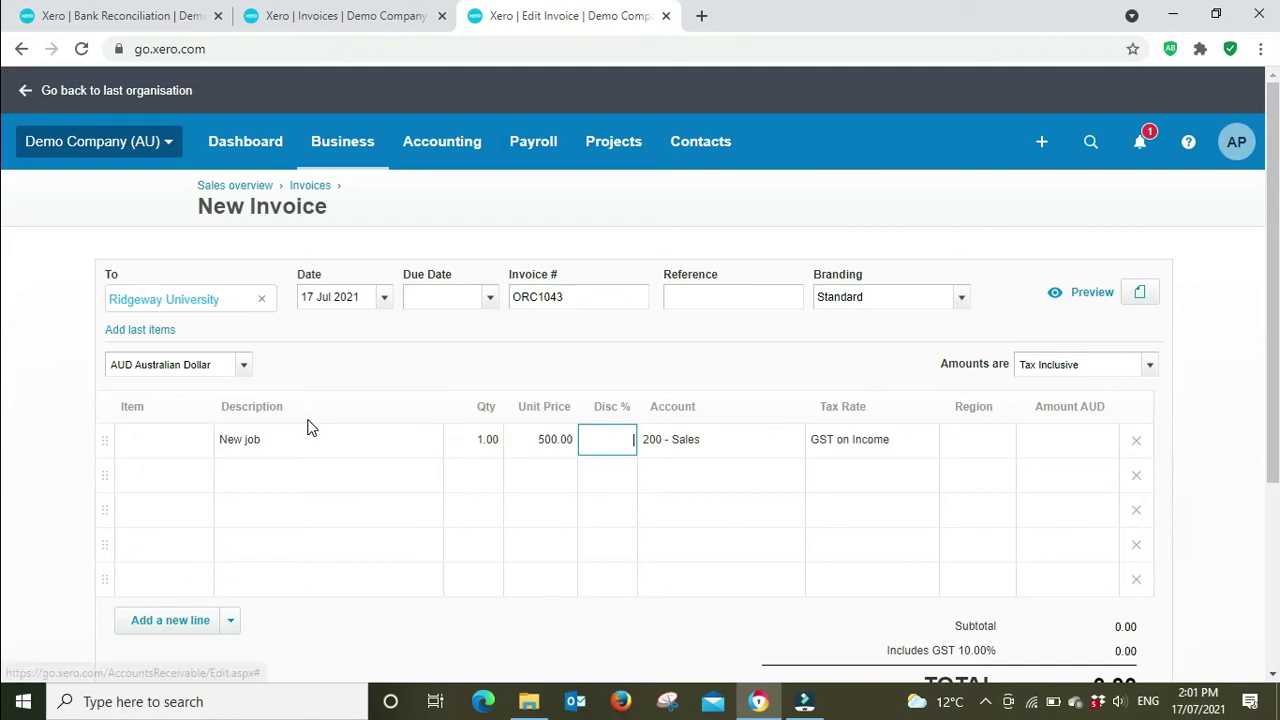
scroll(374, 123, down, 2)
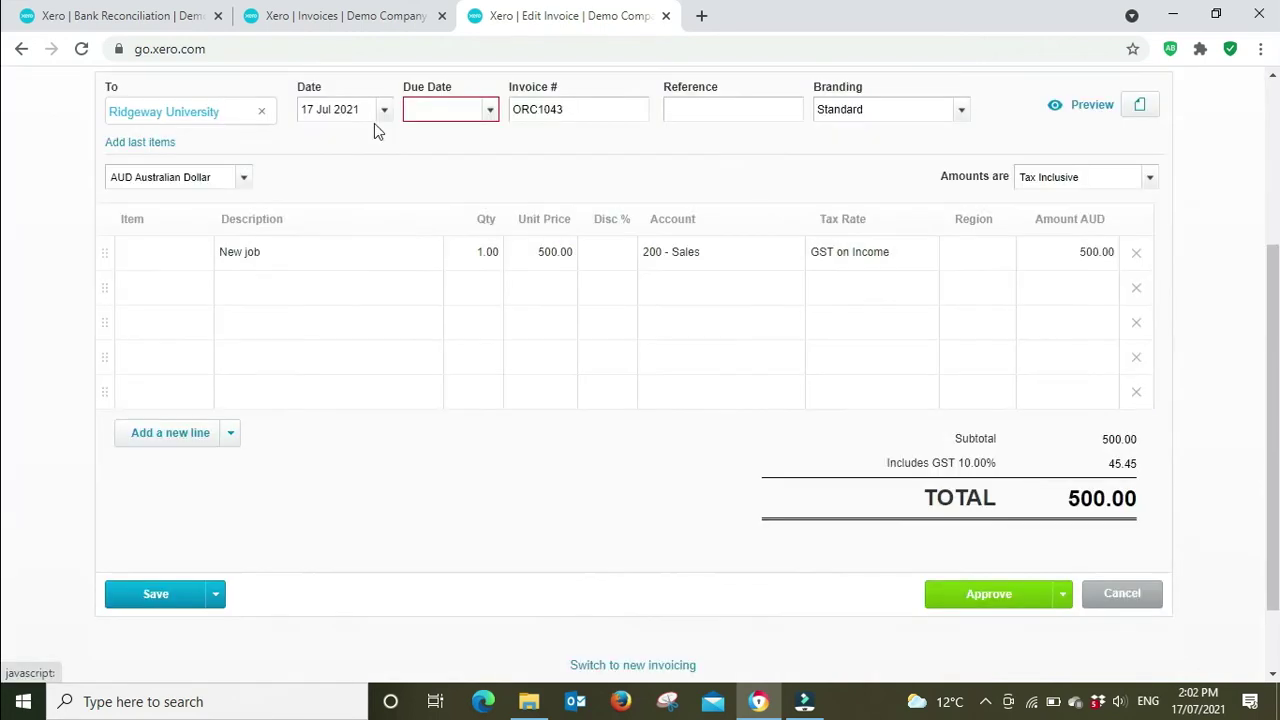
click(490, 110)
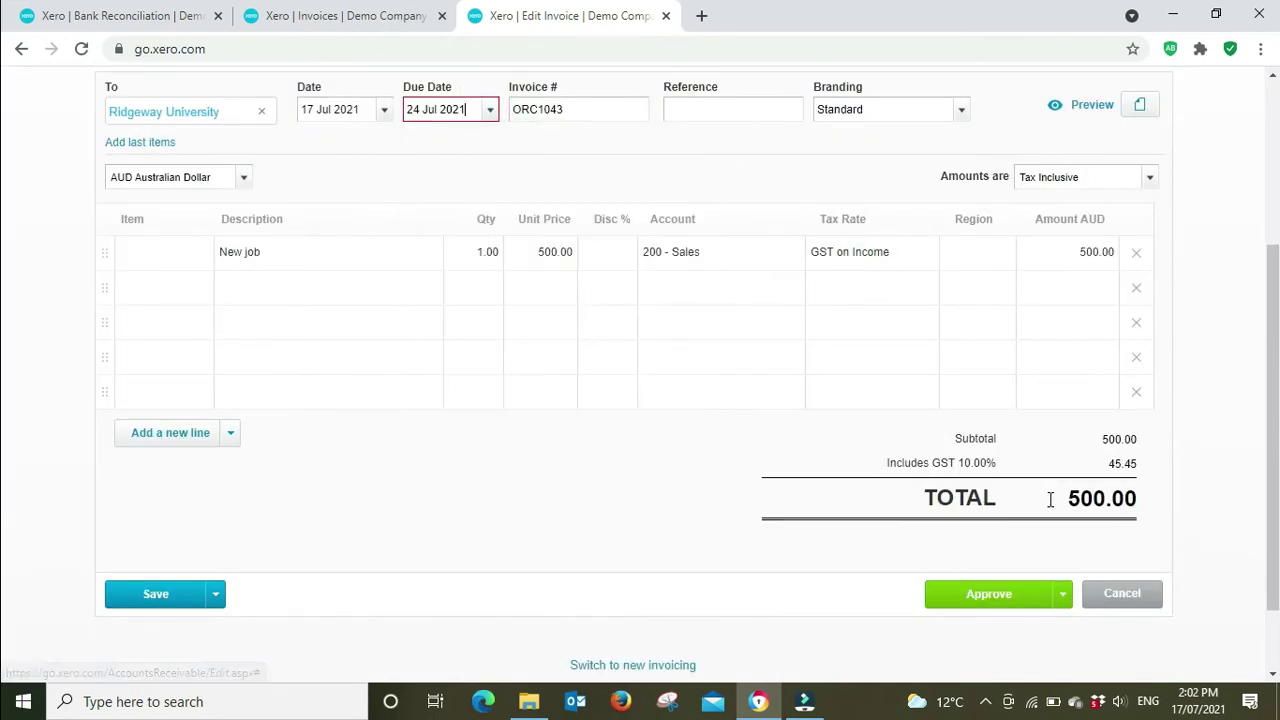
Approve ORC1043 and allocate 100.00 of Ridgeway University's overpayment credit, leaving 400.00 due
click(1010, 598)
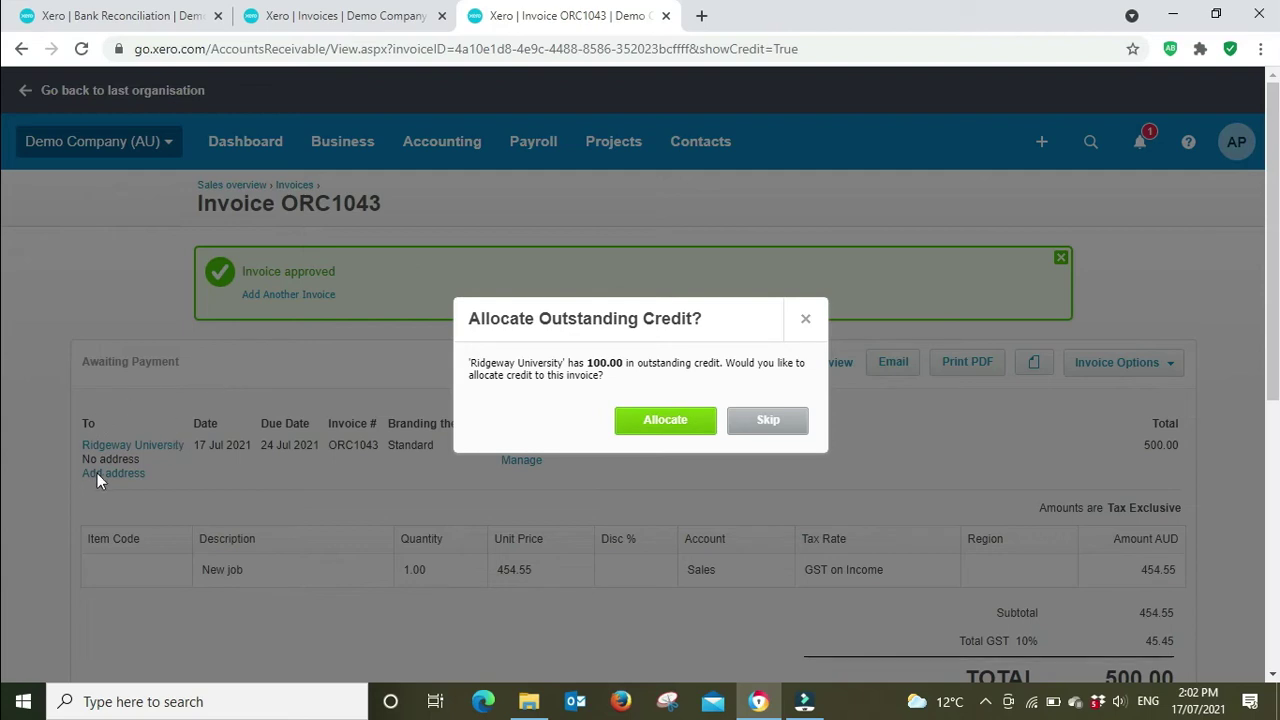
click(676, 416)
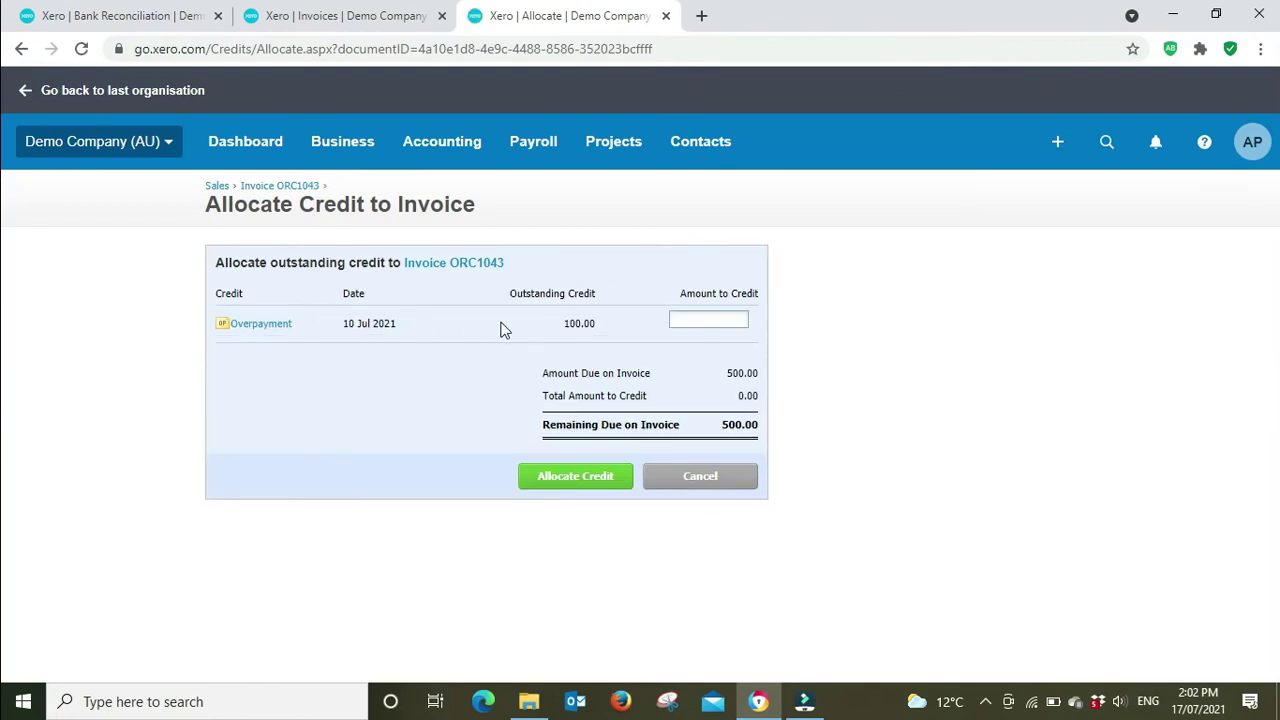
click(706, 316)
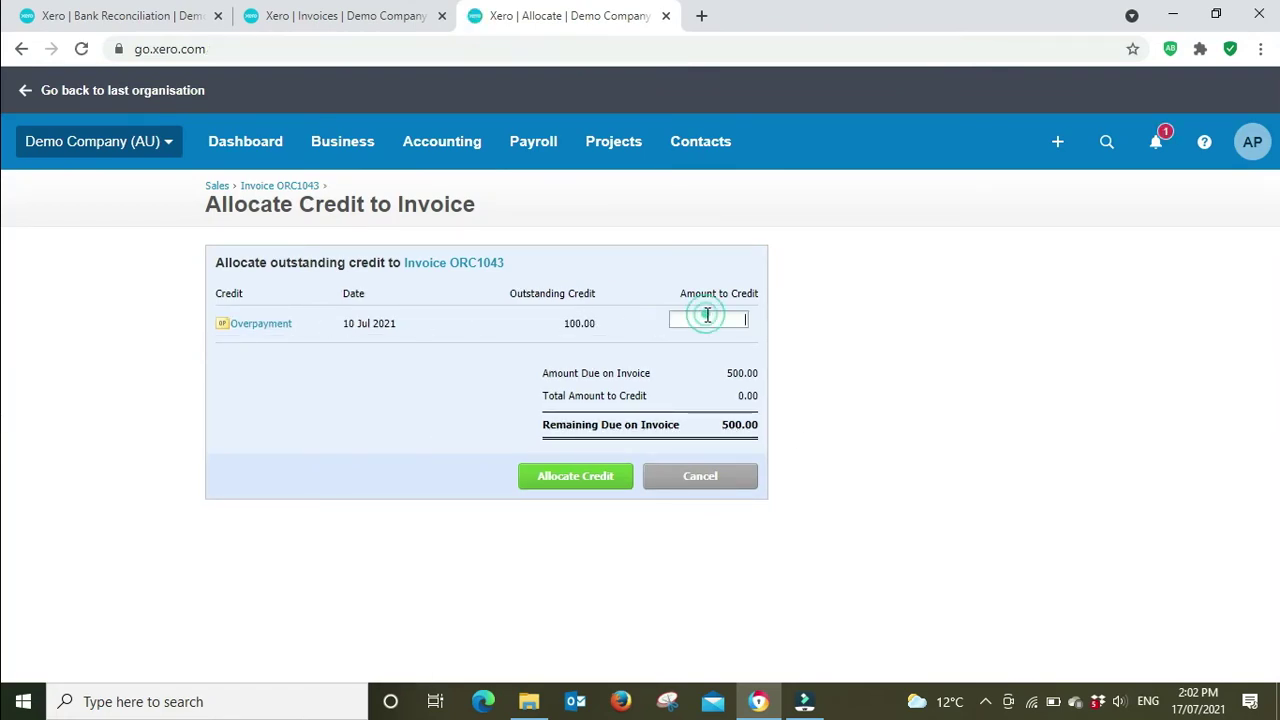
text(100)
key(Tab)
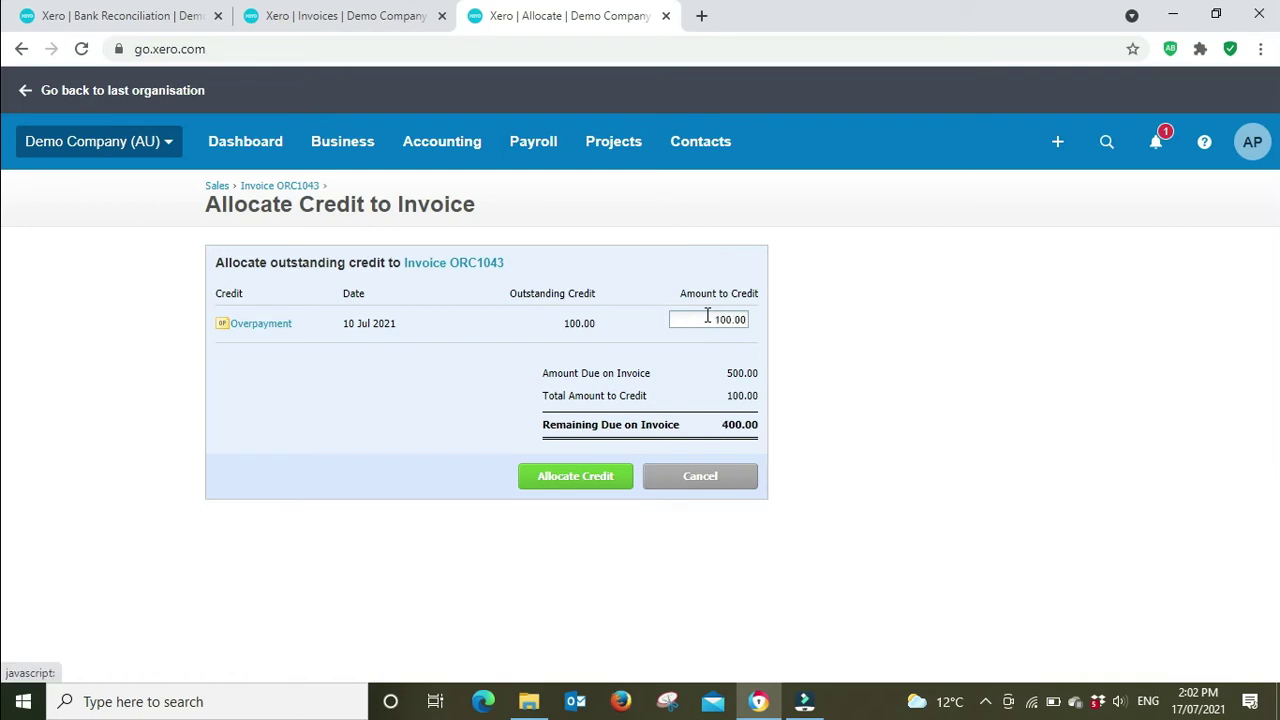
click(588, 478)
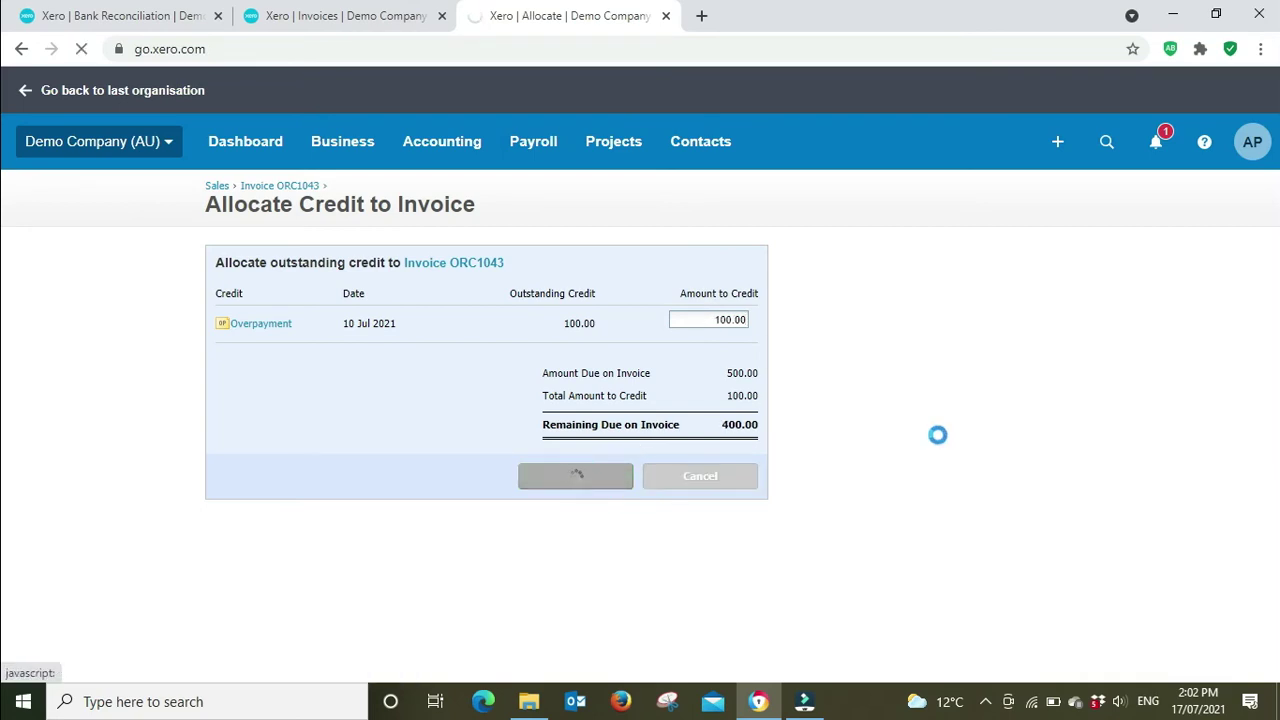
scroll(1248, 420, down, 2)
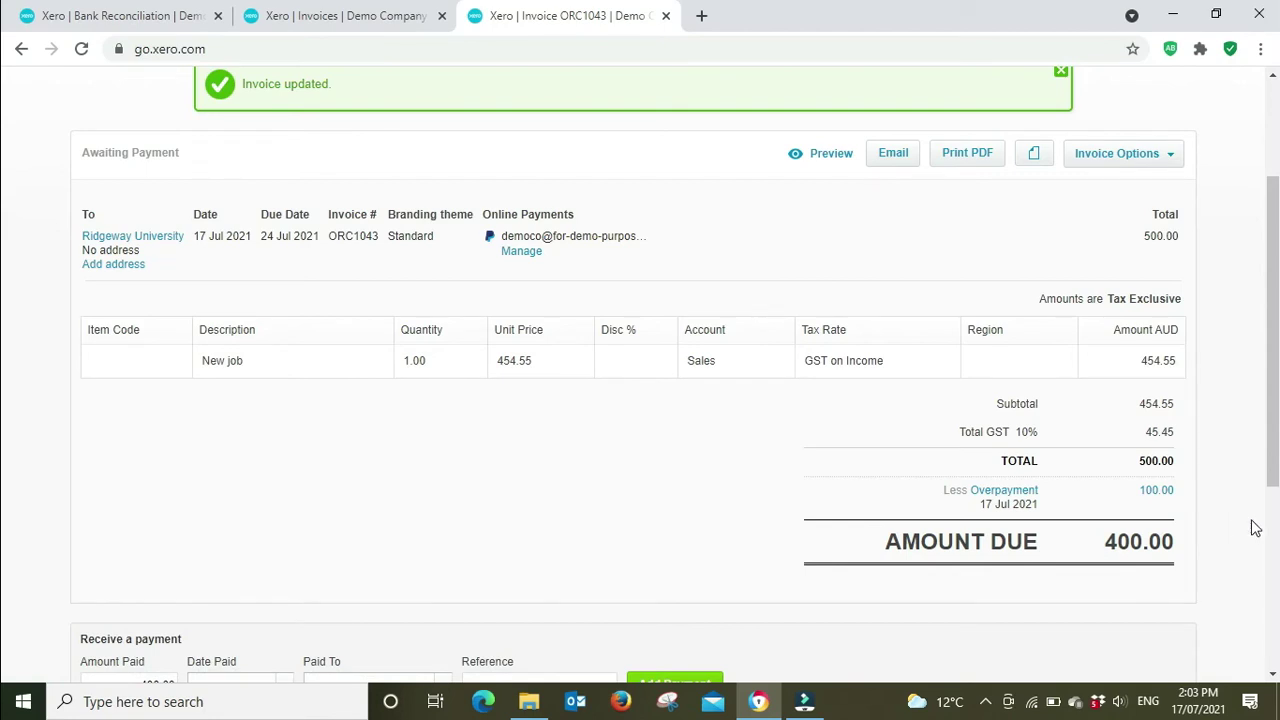
Return to the bank reconciliation and go to the last page of statement lines
click(133, 7)
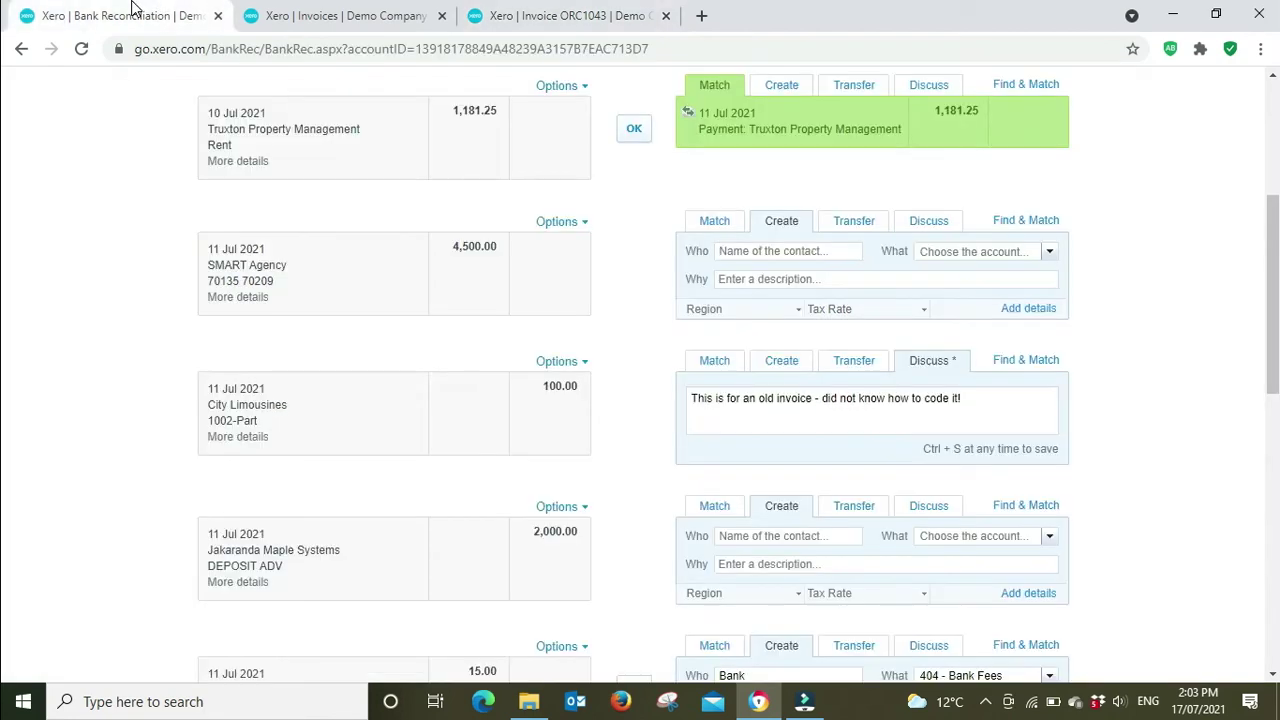
scroll(637, 263, down, 8)
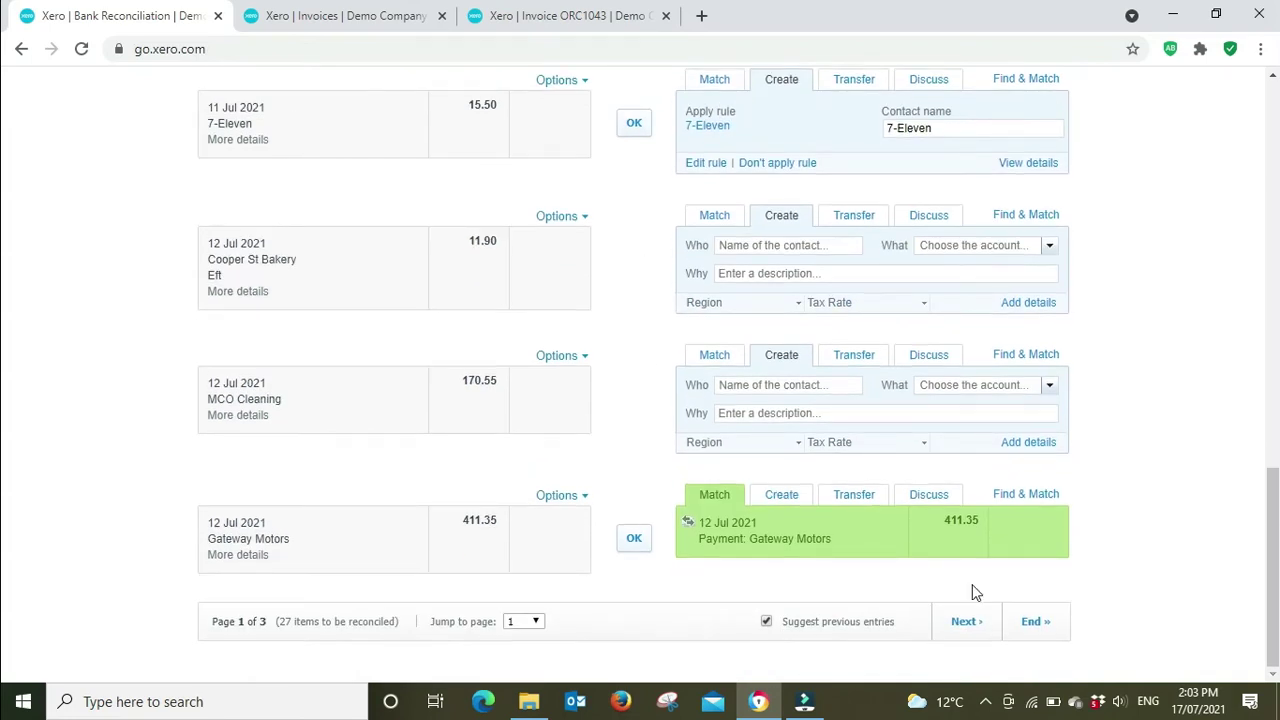
click(1033, 624)
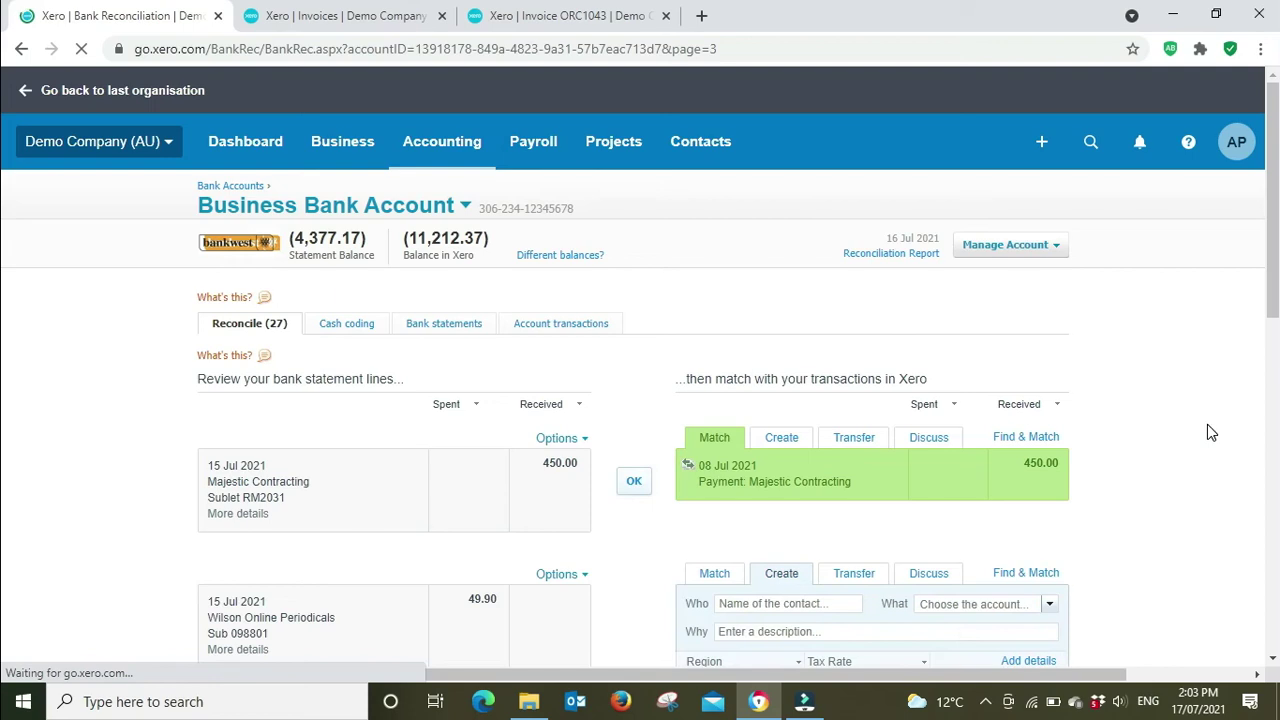
scroll(1207, 432, down, 1)
scroll(1207, 432, down, 1)
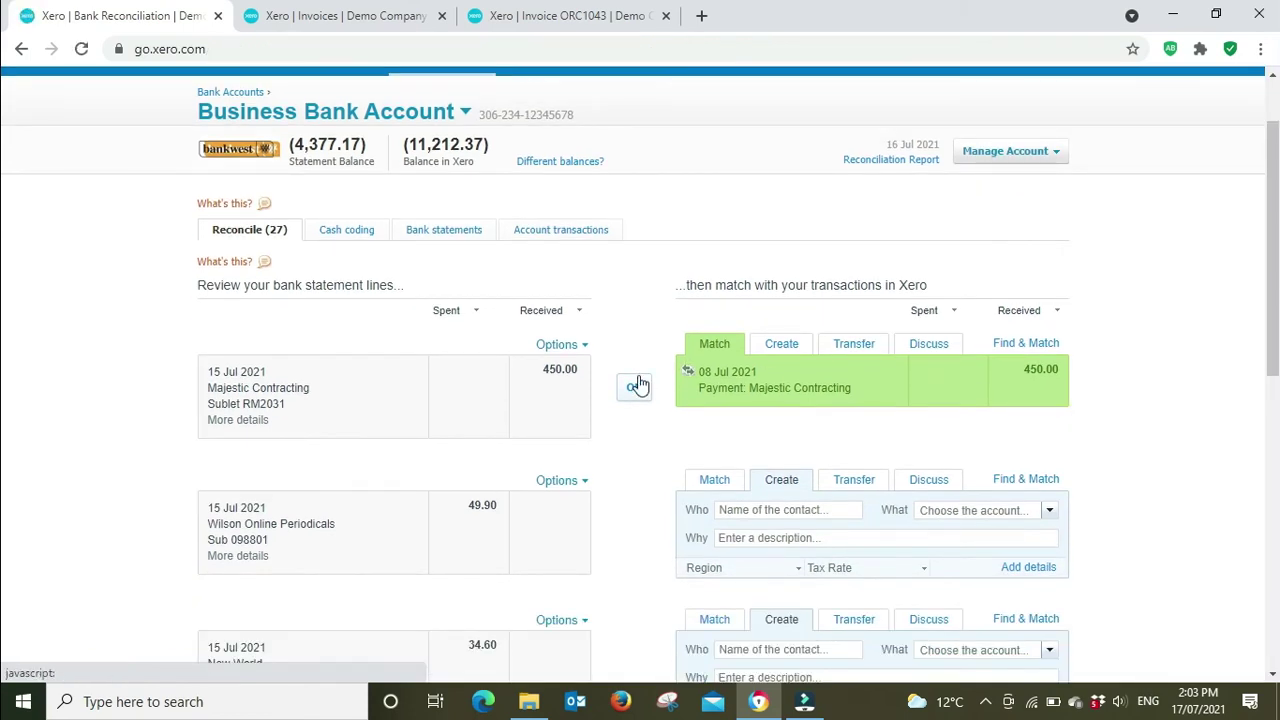
Toggle the first 450.00 line between Discuss, Create and Match, leaving it unreconciled
click(929, 347)
click(790, 346)
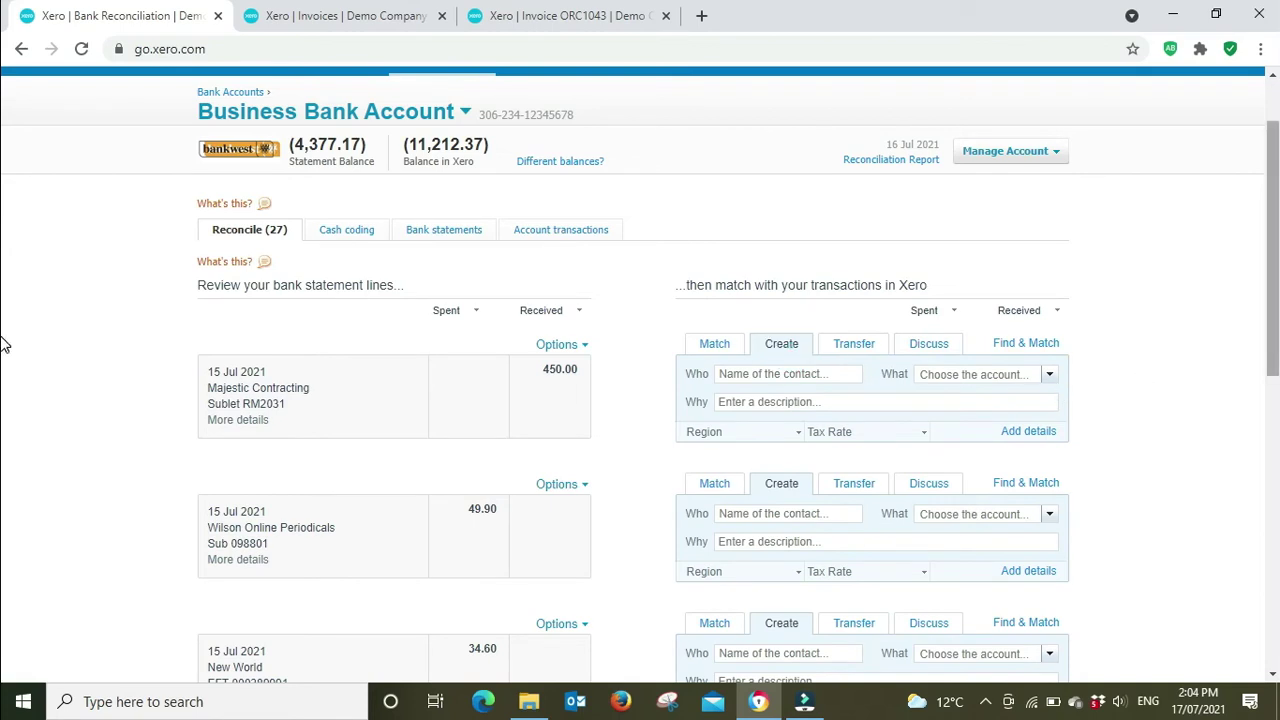
click(712, 345)
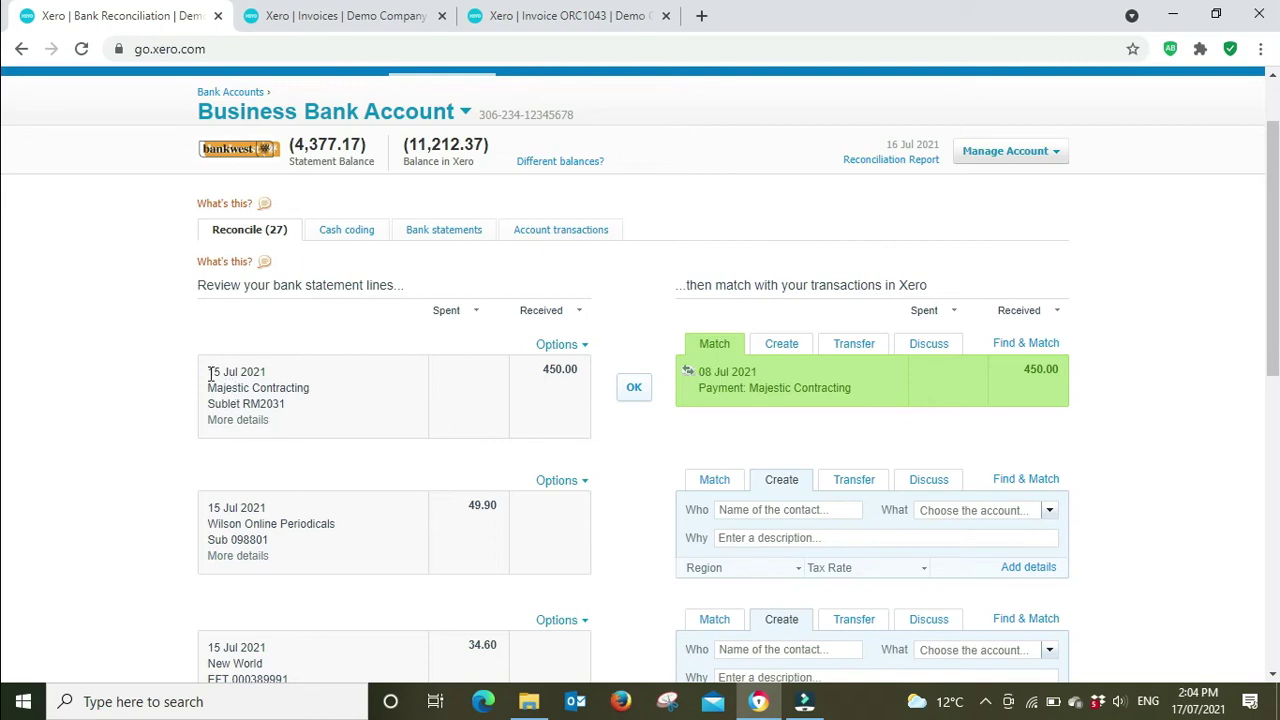
click(778, 343)
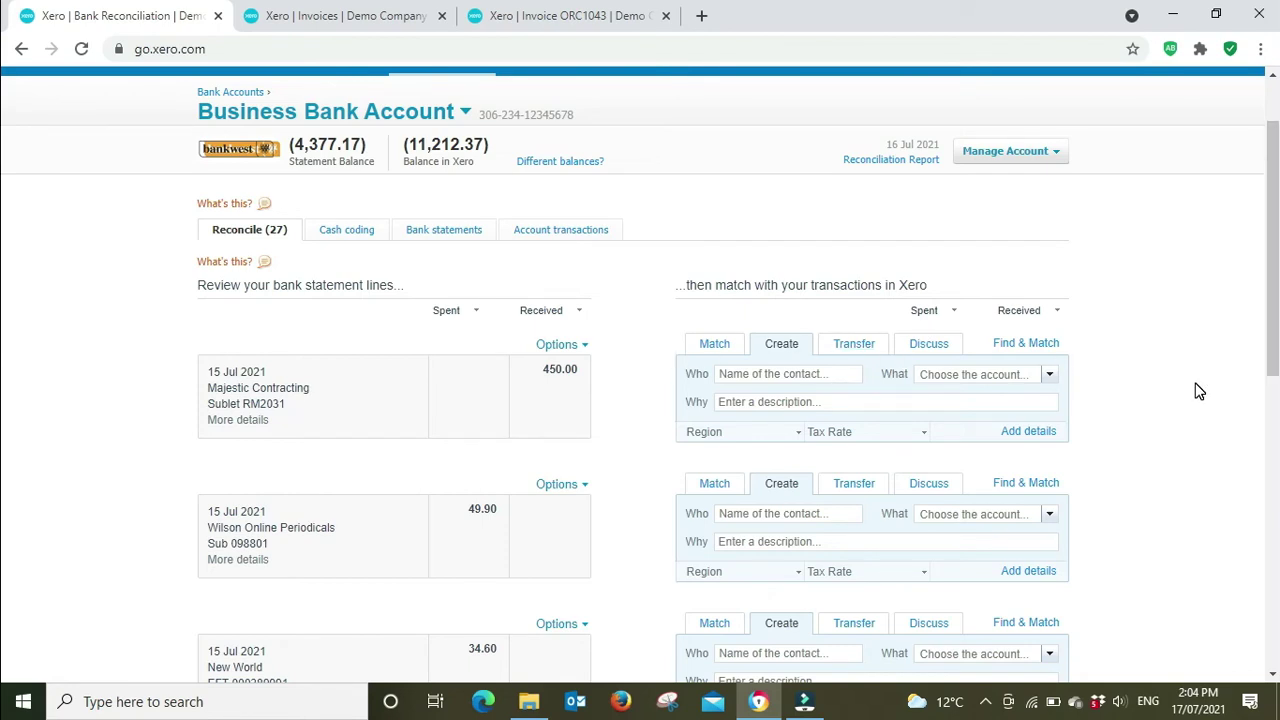
click(350, 17)
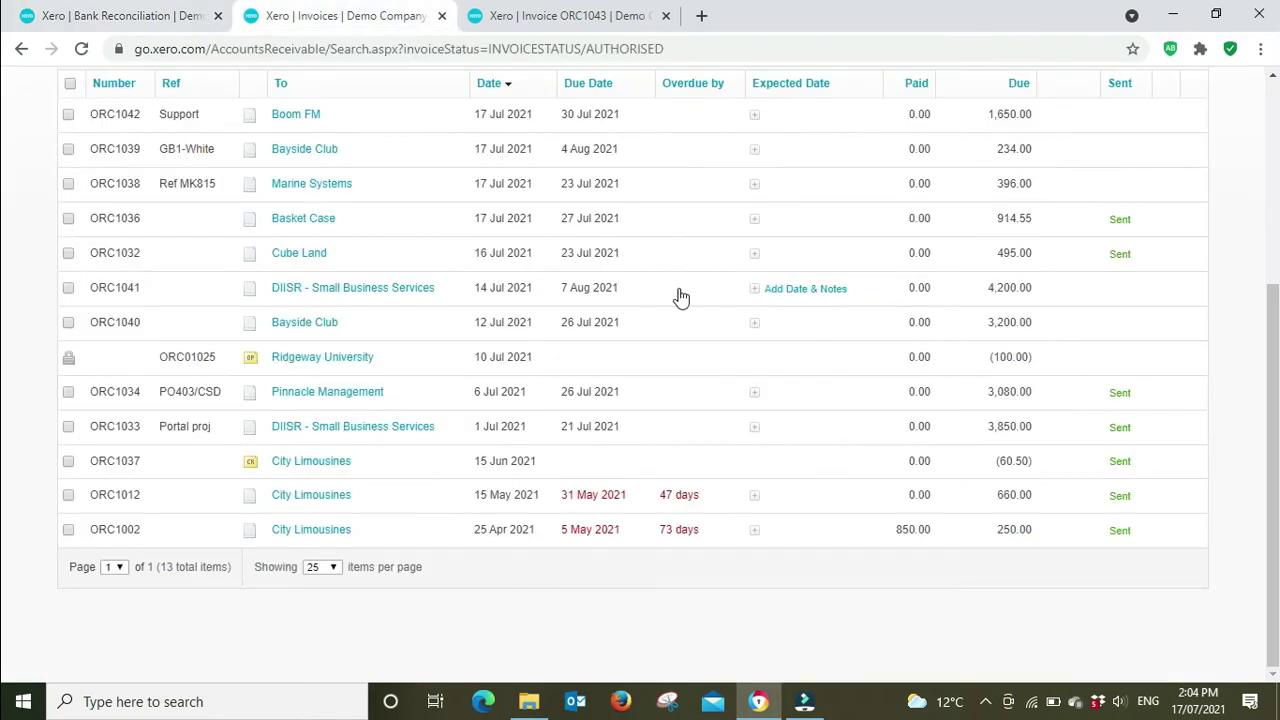
List all invoices and close the extra ORC1043 invoice tab
scroll(675, 294, up, 3)
click(218, 320)
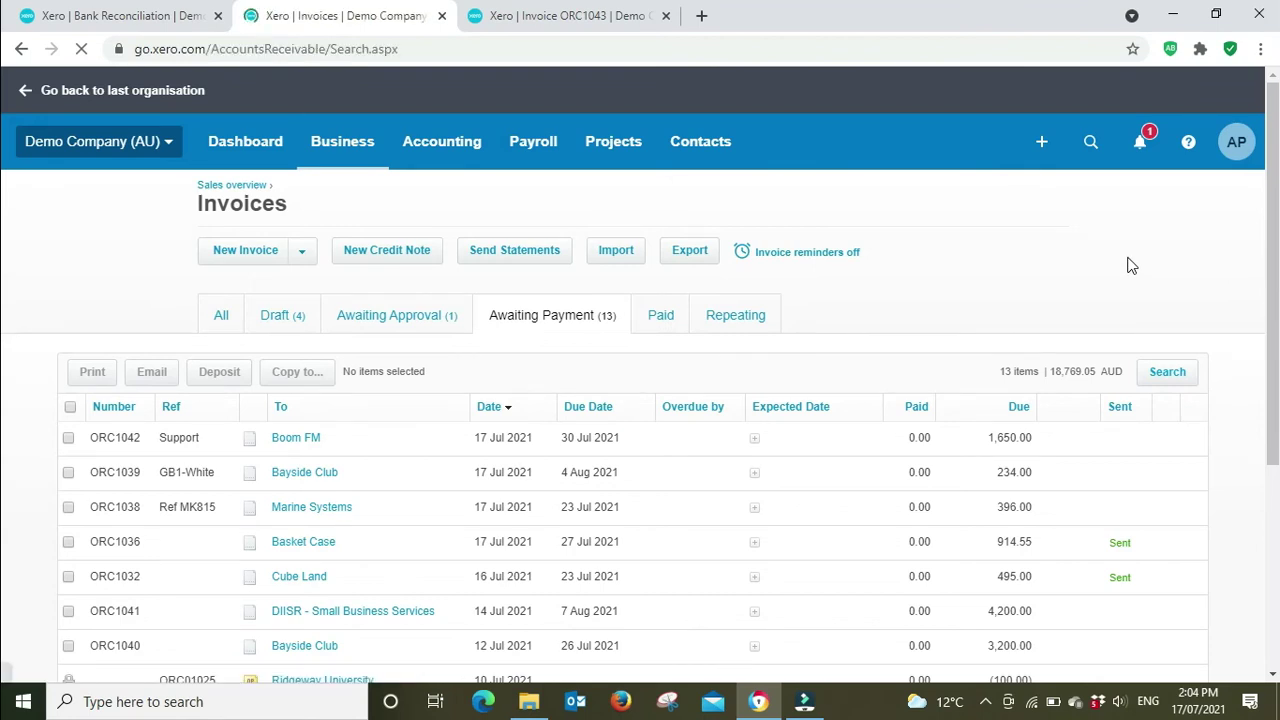
click(666, 16)
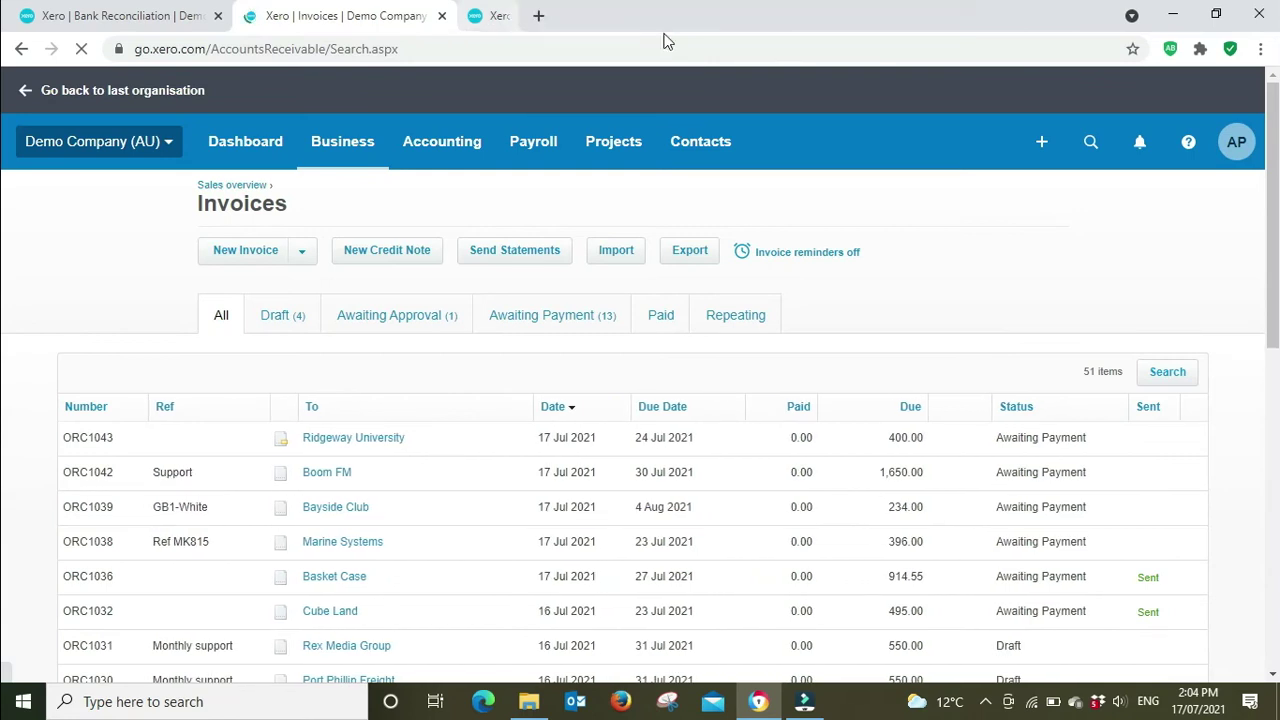
click(1180, 374)
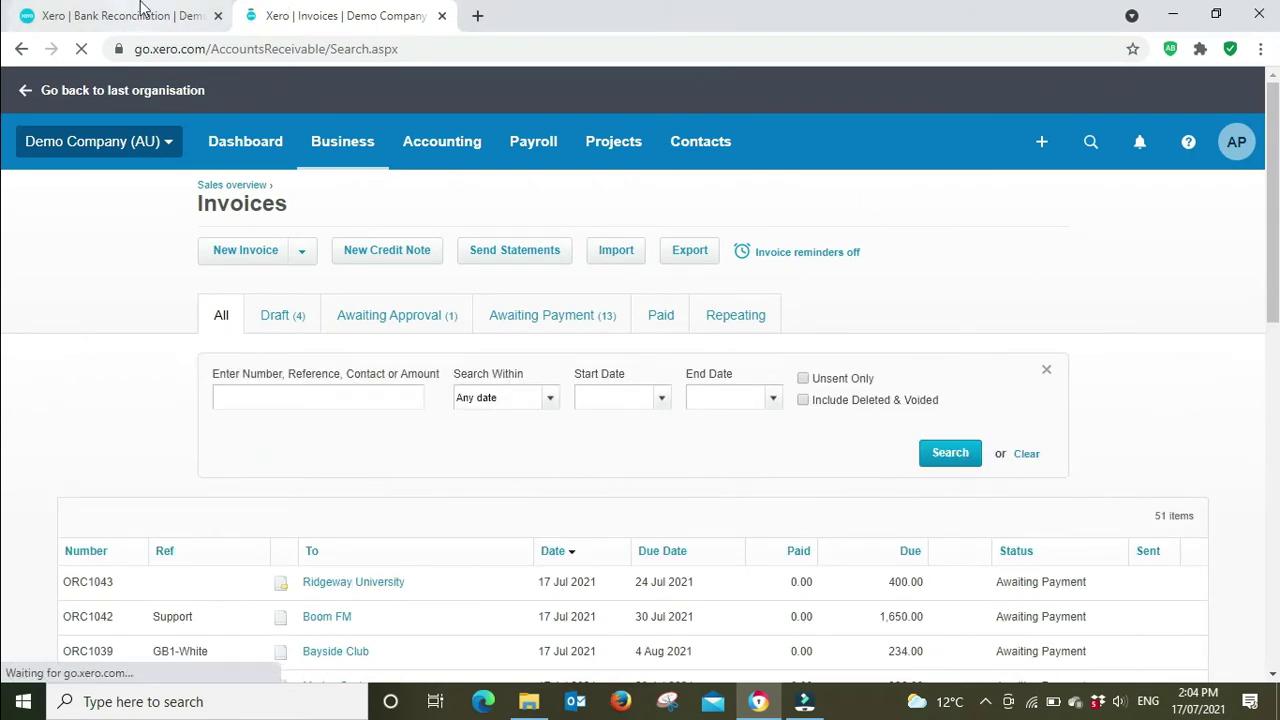
click(140, 14)
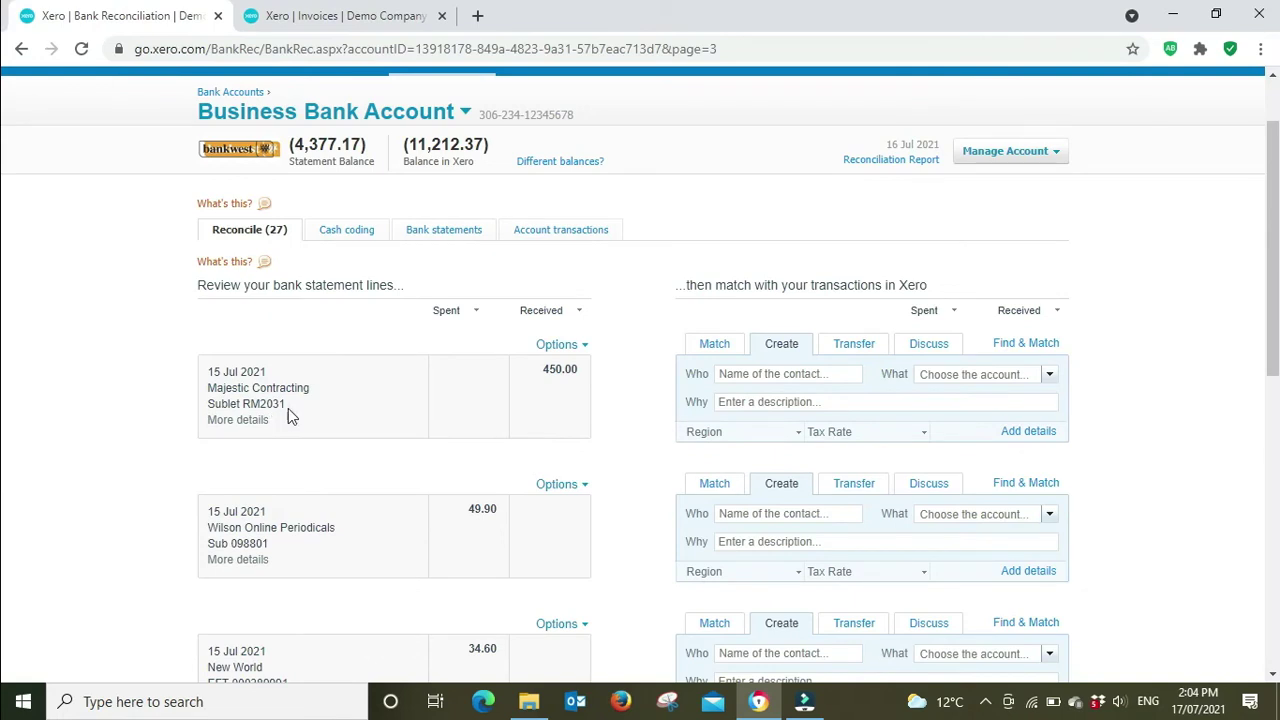
click(345, 16)
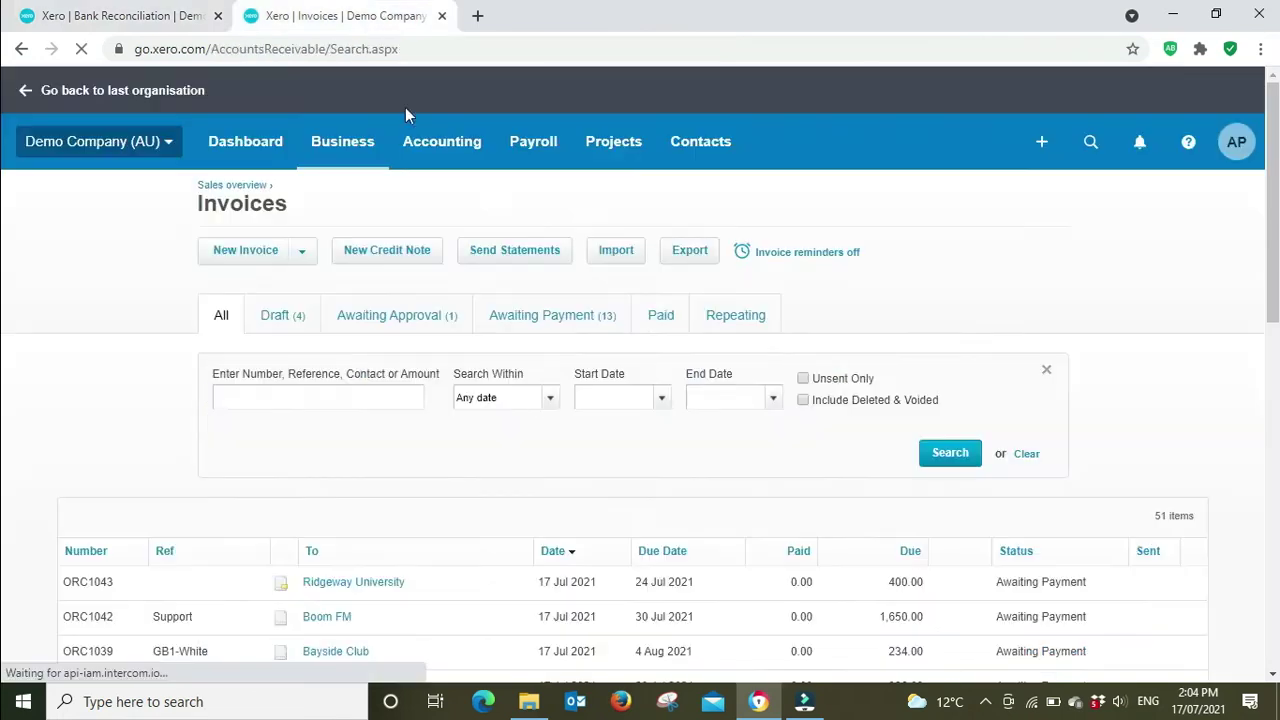
Search invoices for 2031 and open RM2031 to confirm it was already paid
click(320, 398)
text(2031)
key(Return)
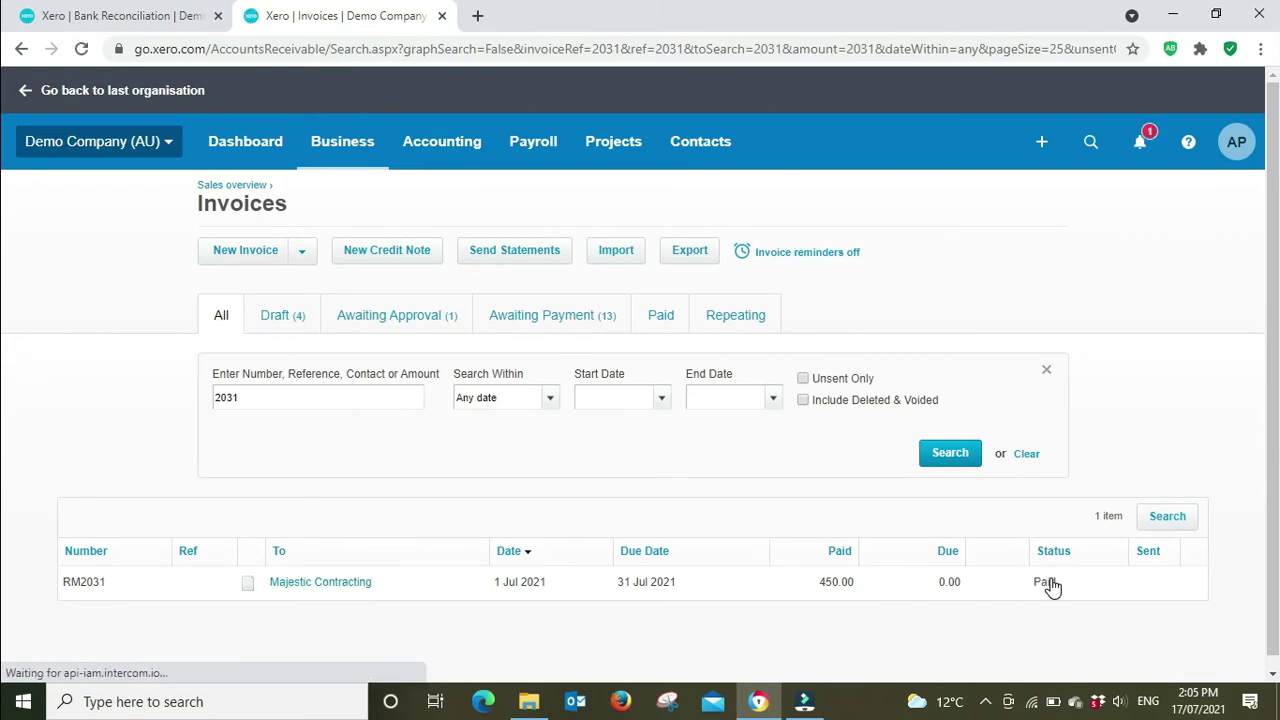
click(318, 591)
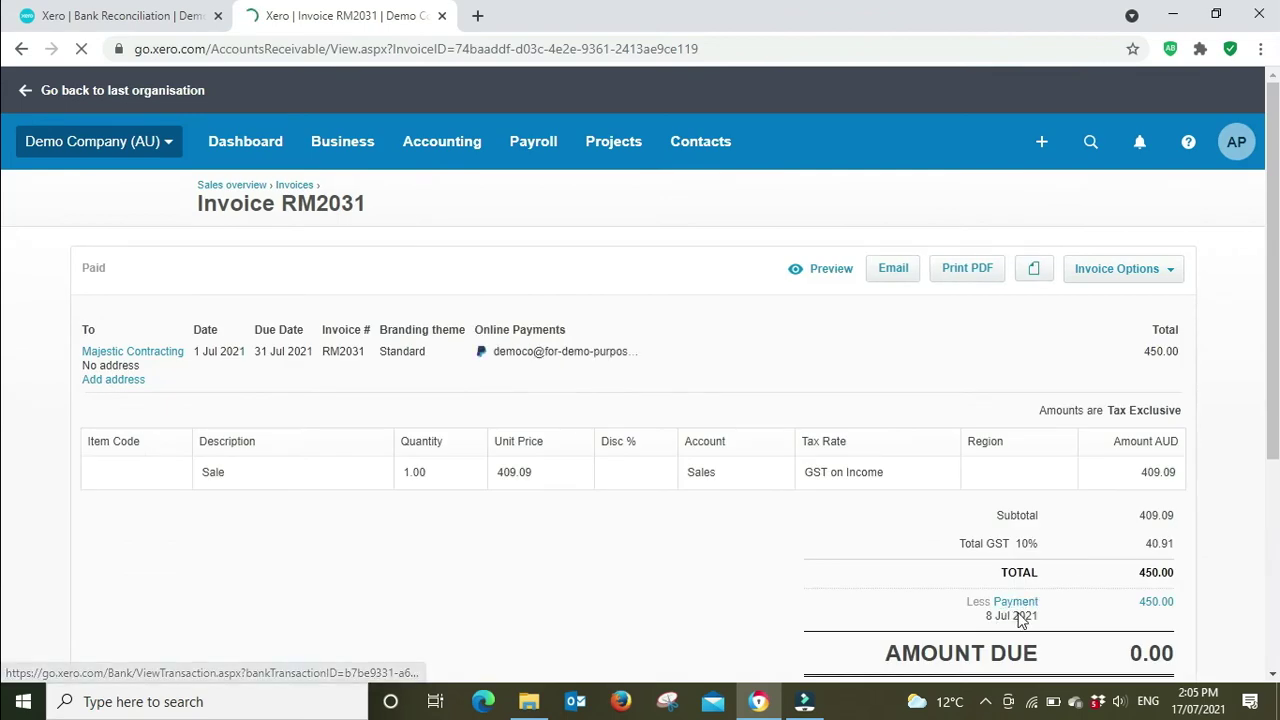
click(162, 14)
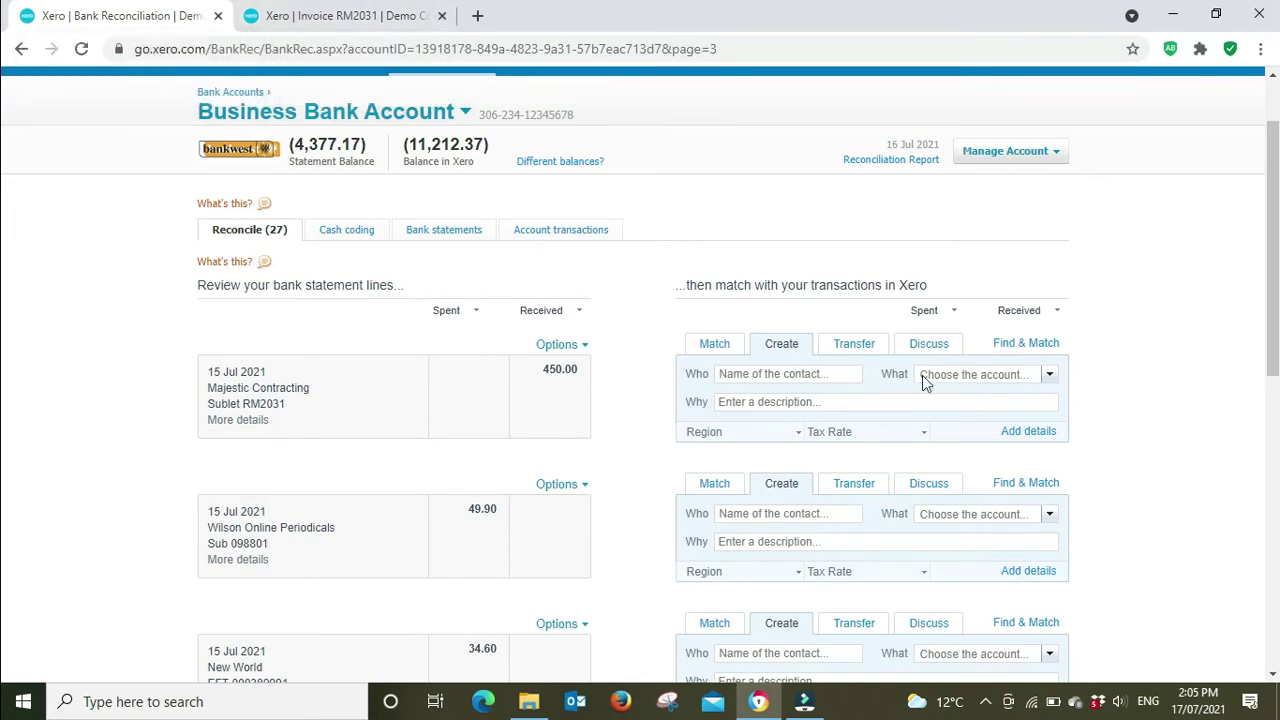
Unmatch the 15 Jul 450.00 line from the 8 Jul payment and create a Receive Money transaction instead
click(1037, 350)
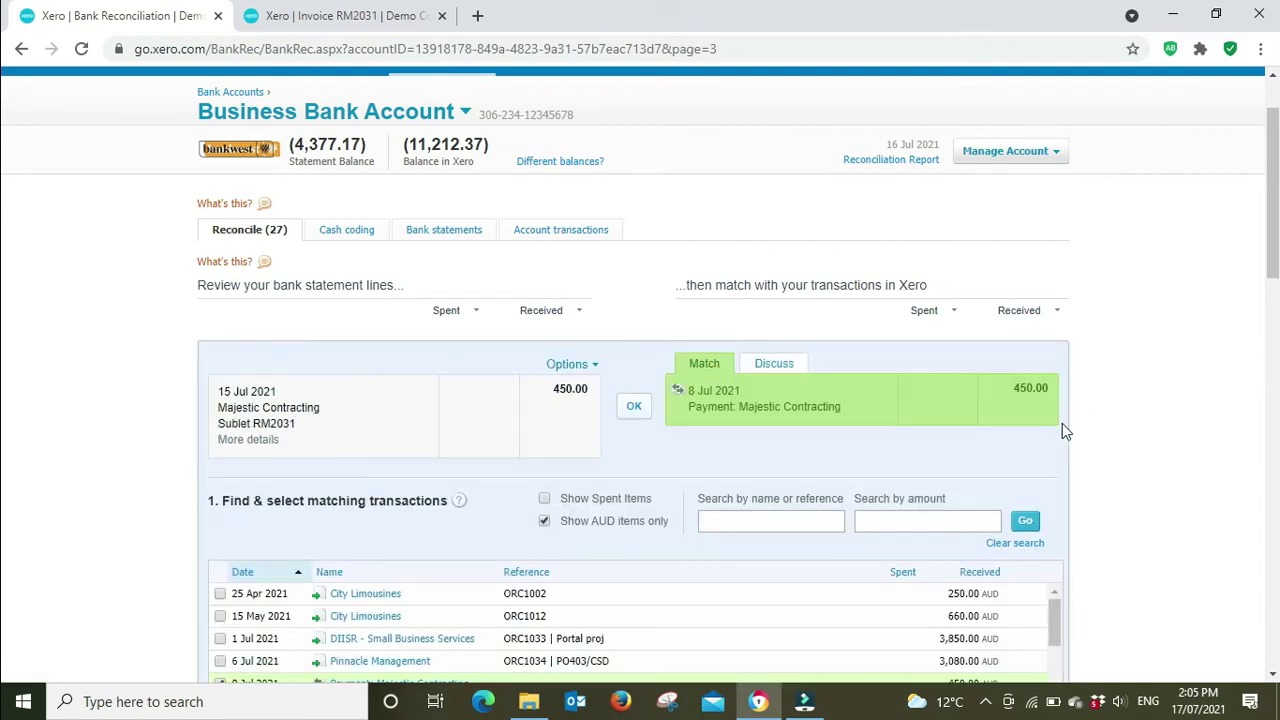
scroll(754, 437, down, 4)
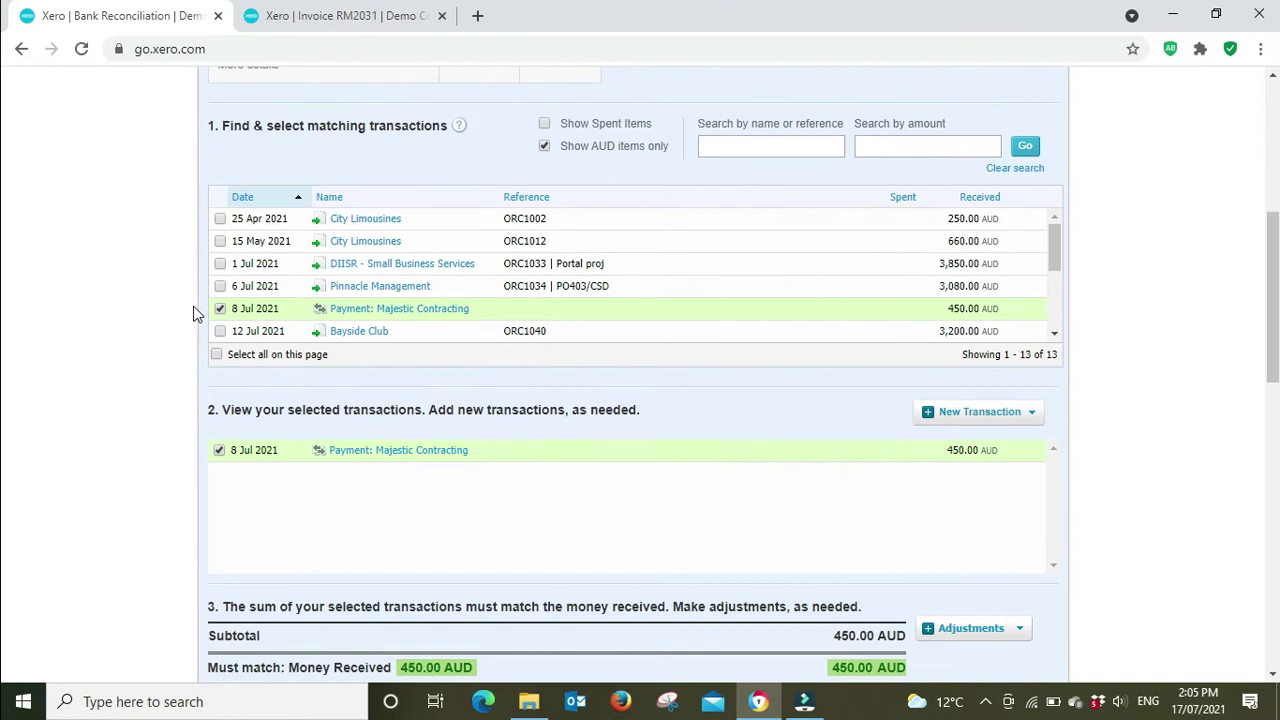
click(220, 309)
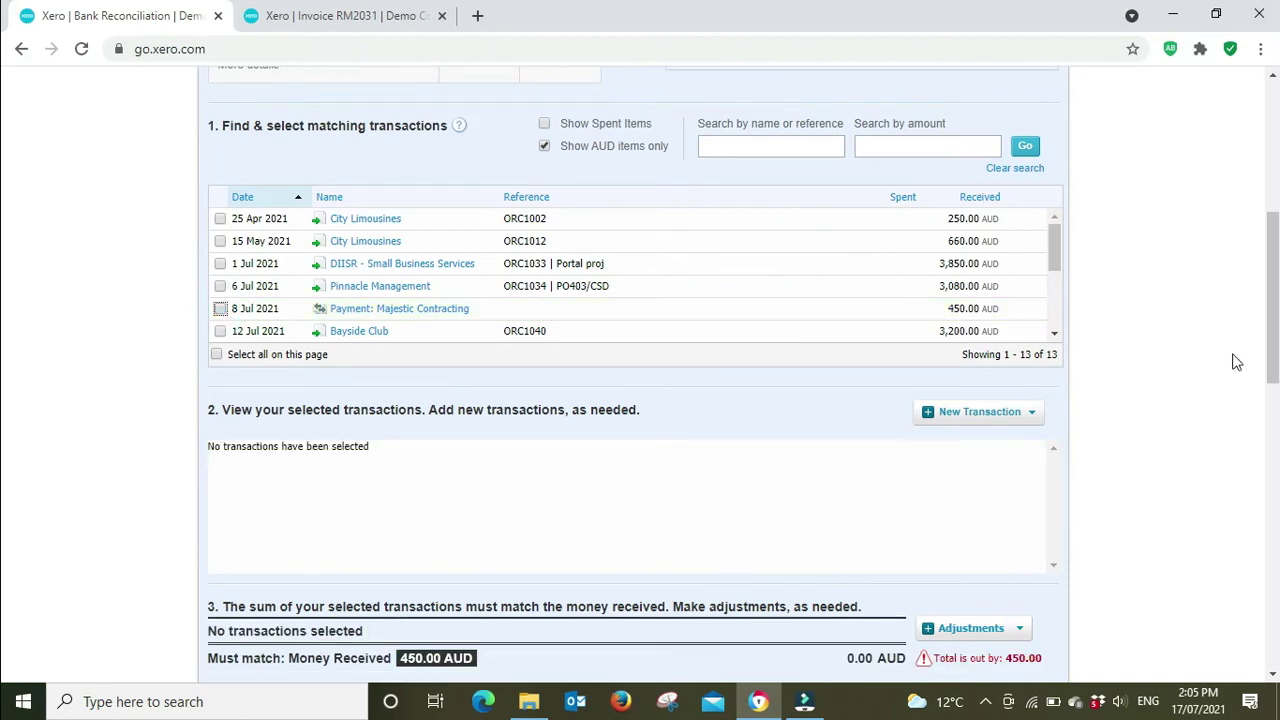
scroll(1130, 318, down, 1)
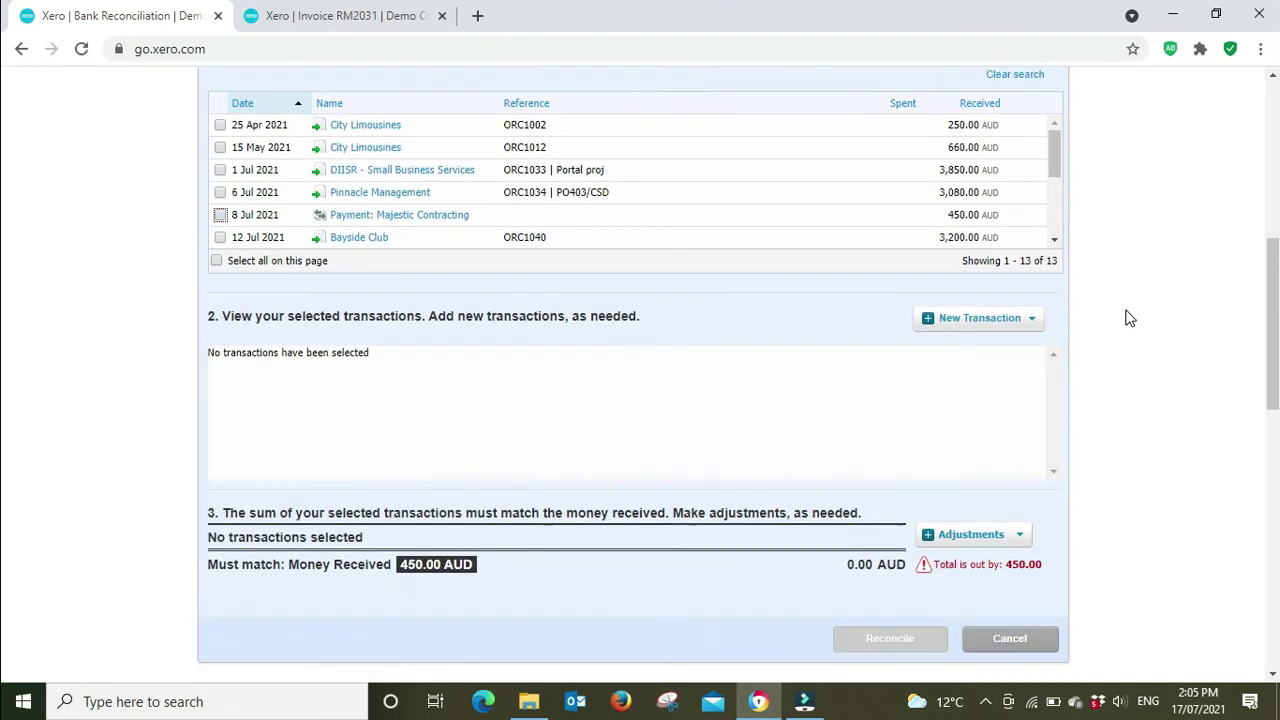
click(1031, 319)
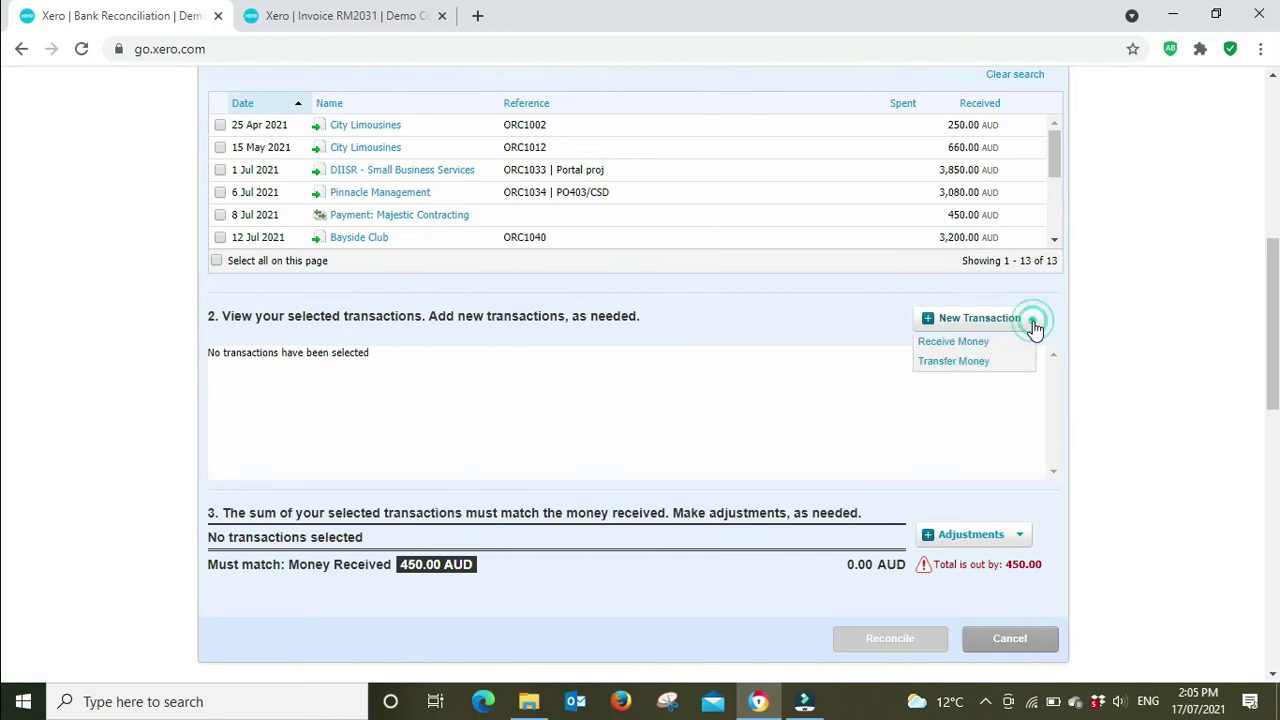
click(953, 342)
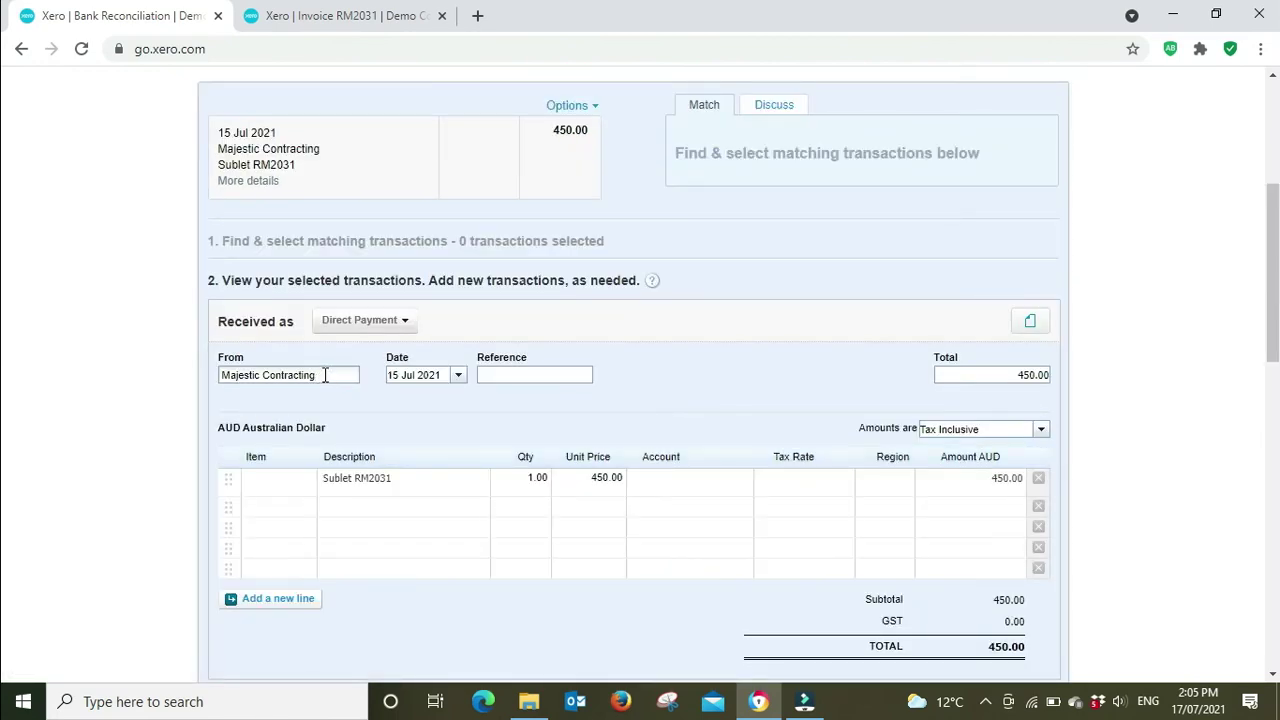
Set the receipt's contact to Majestic Contracting and its reference to RM2031
drag(325, 375, 295, 375)
key(BackSpace)
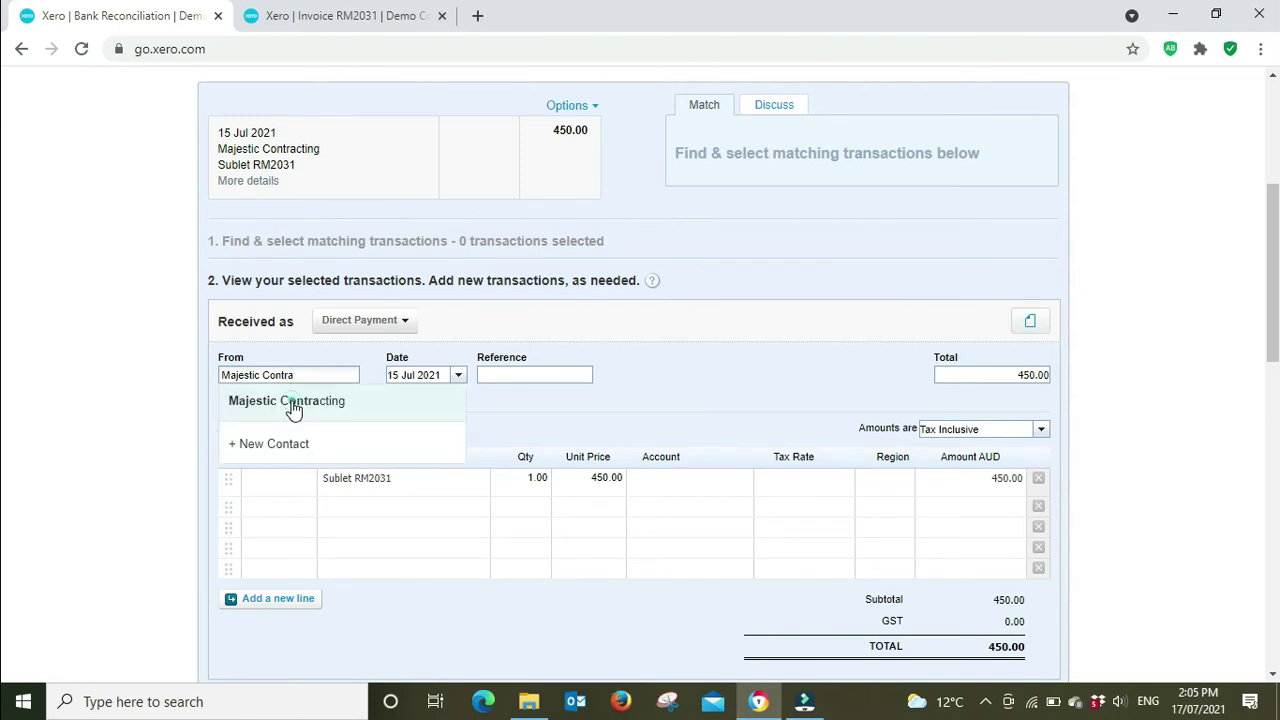
click(293, 405)
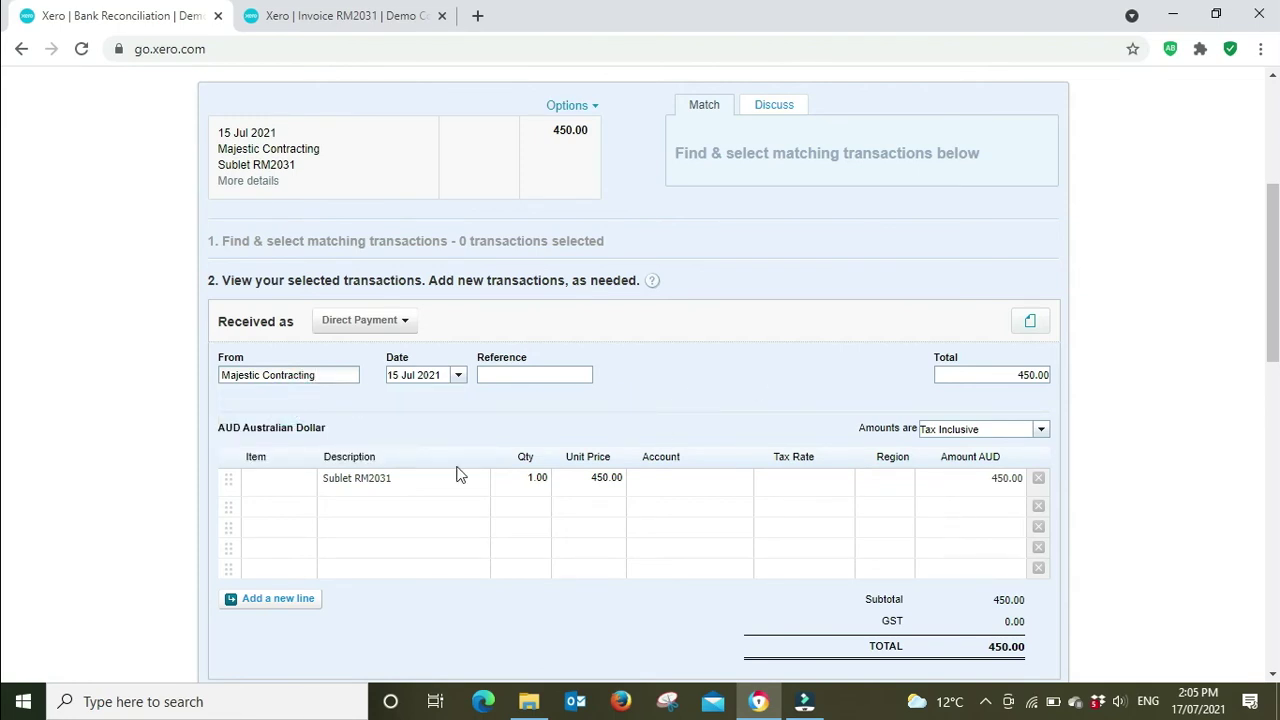
click(400, 479)
double_click(376, 478)
key(ctrl+c)
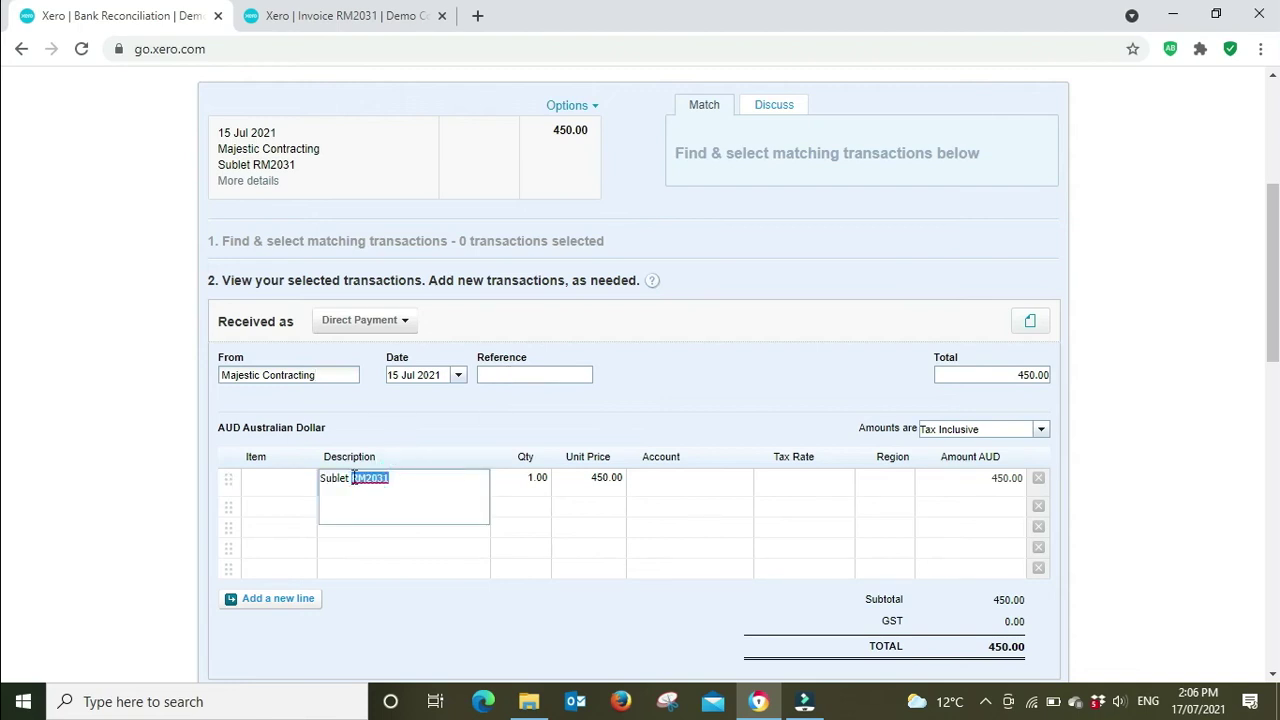
click(512, 376)
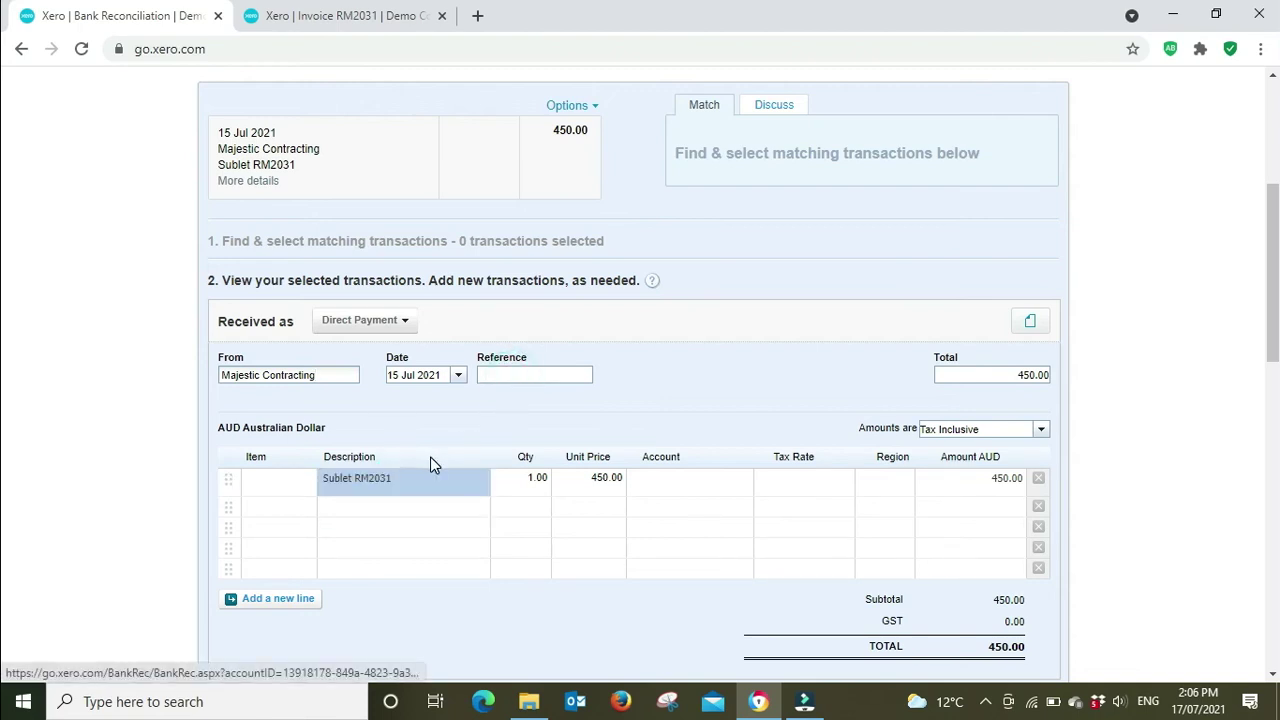
click(540, 373)
key(ctrl+v)
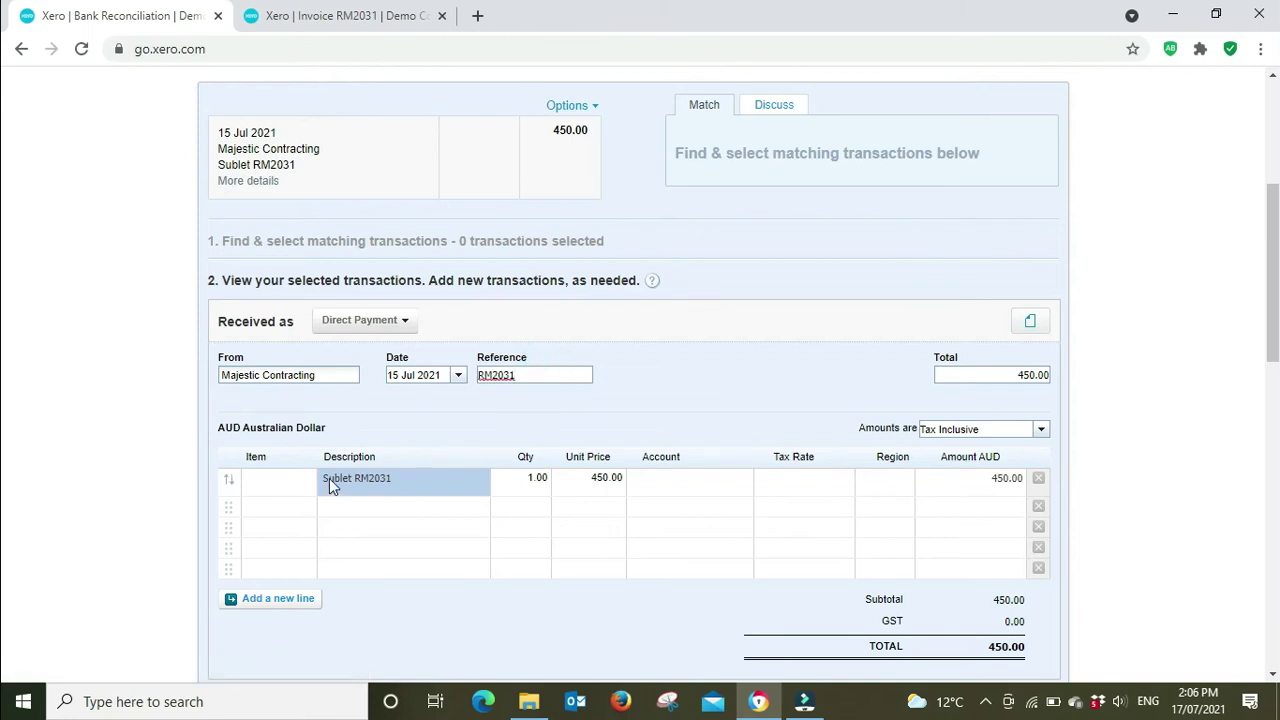
Change the line description to 'Duplicate payment on #RM2031. Already paid 8/7/21.'
click(329, 478)
drag(350, 480, 303, 485)
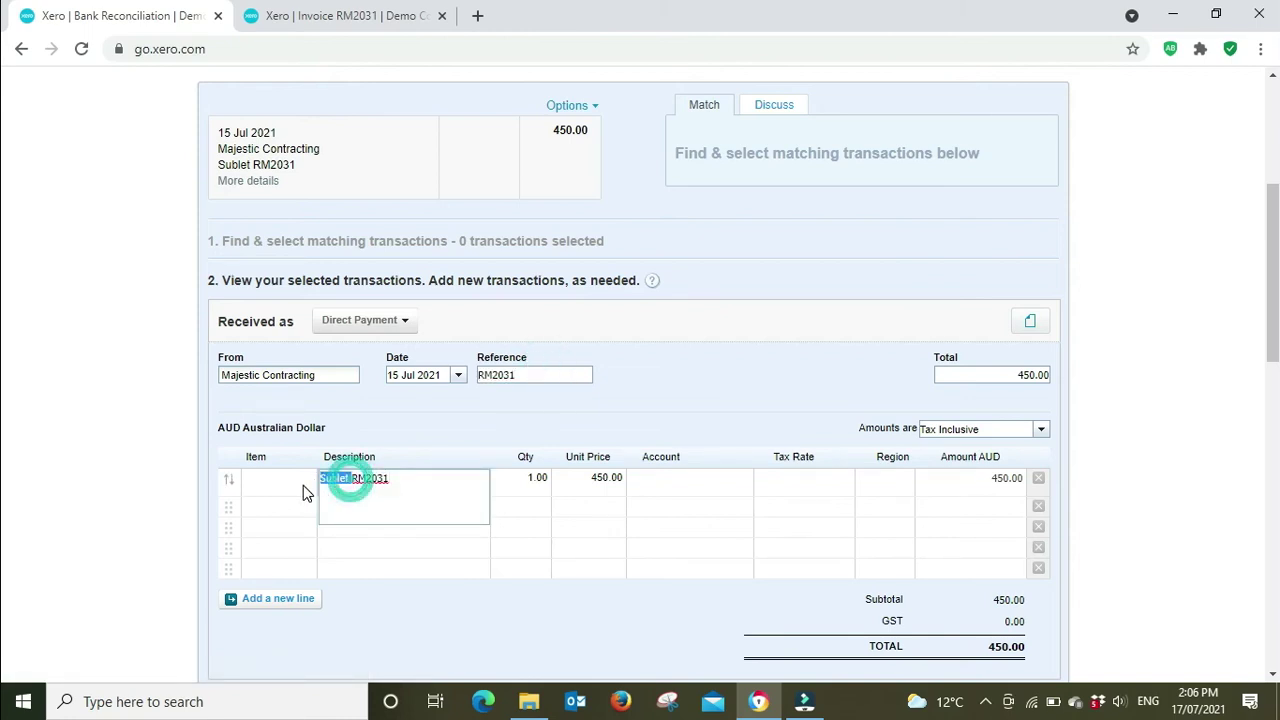
key(BackSpace)
text(Duplic)
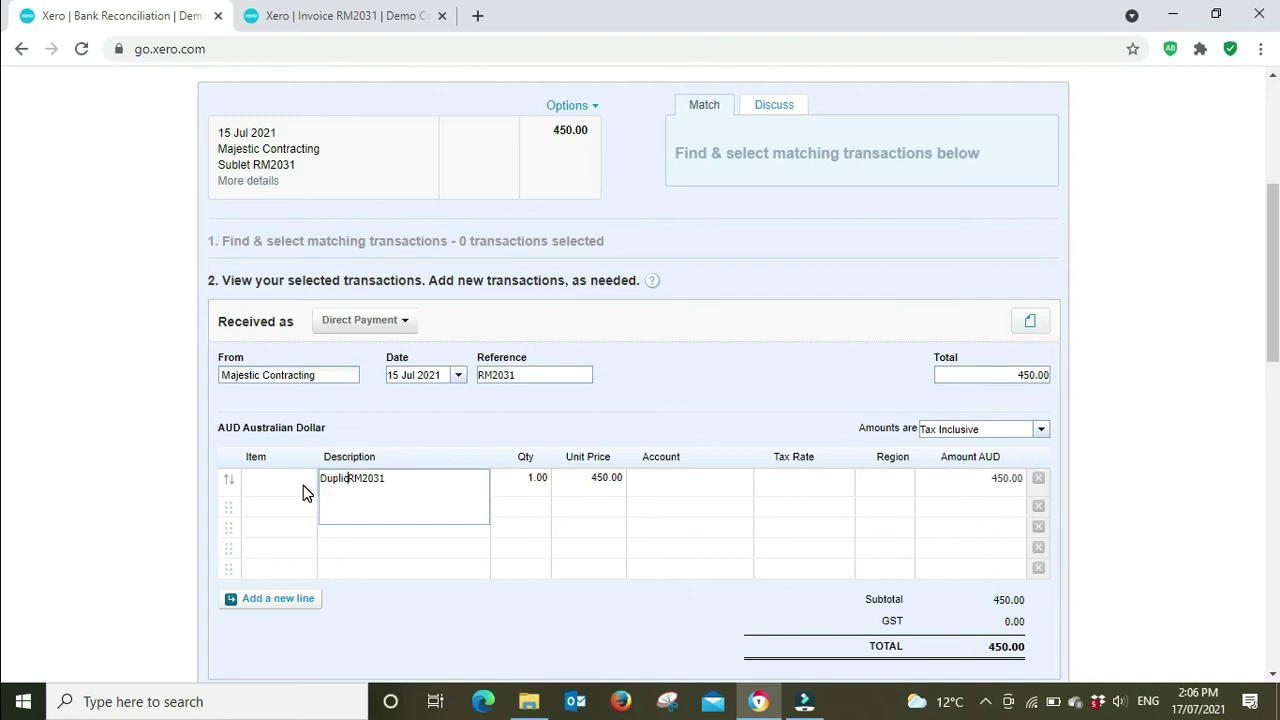
text(ate payment on #)
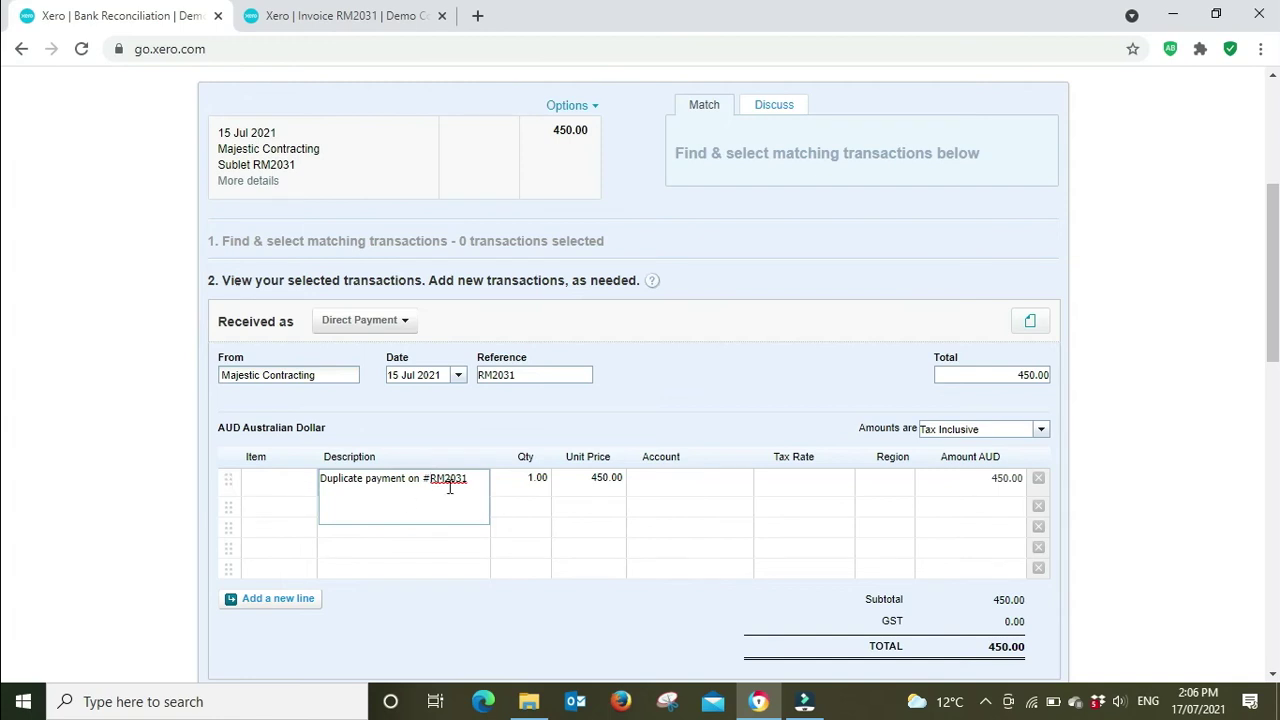
click(480, 477)
text(. Already paid)
click(380, 12)
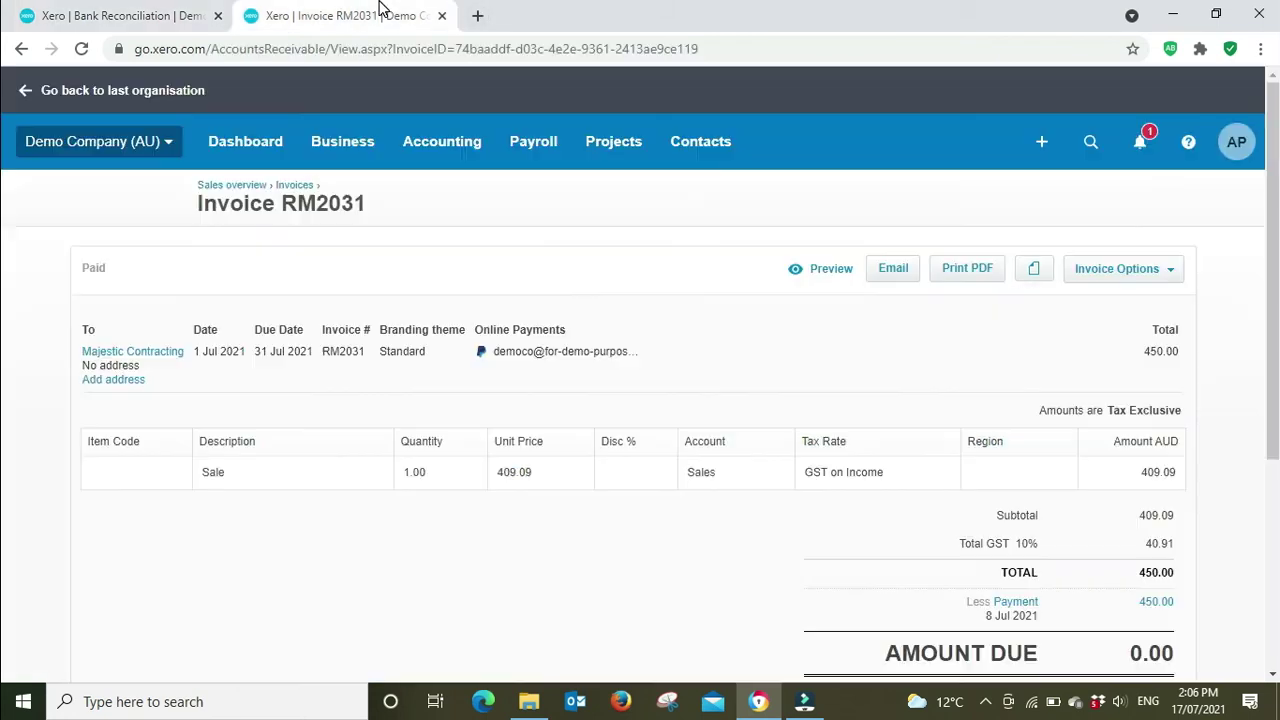
click(140, 14)
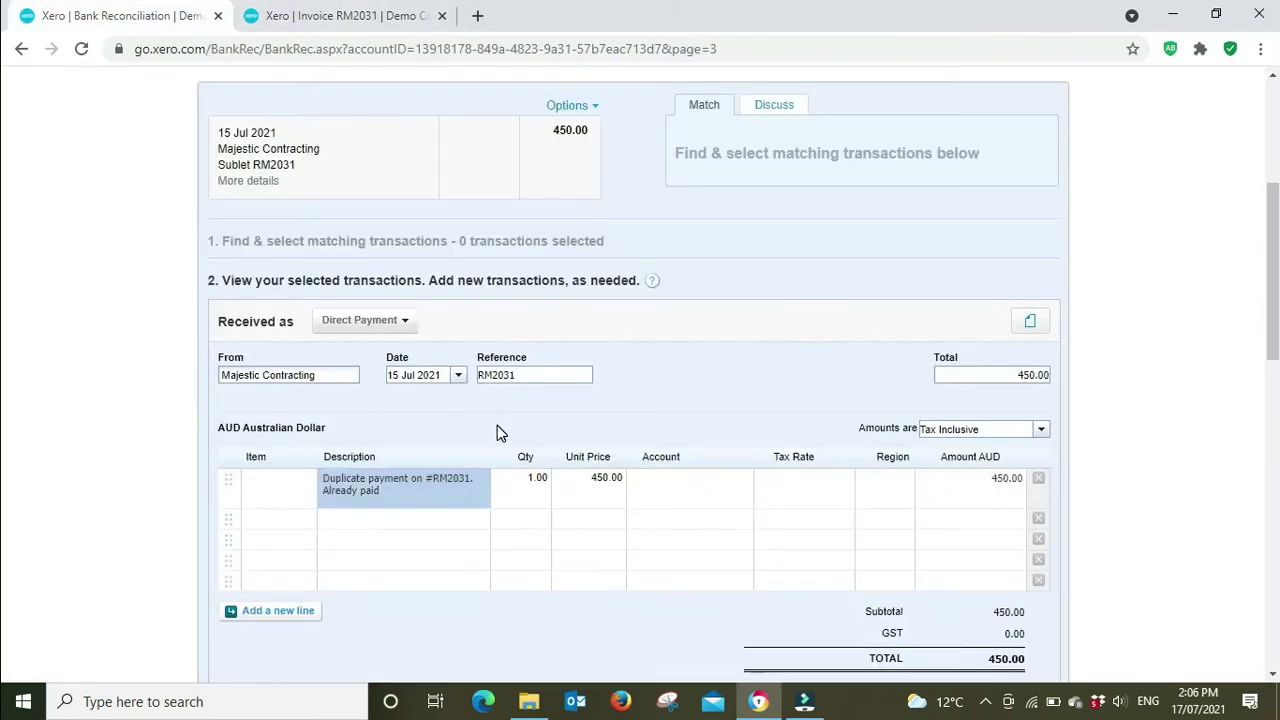
click(412, 489)
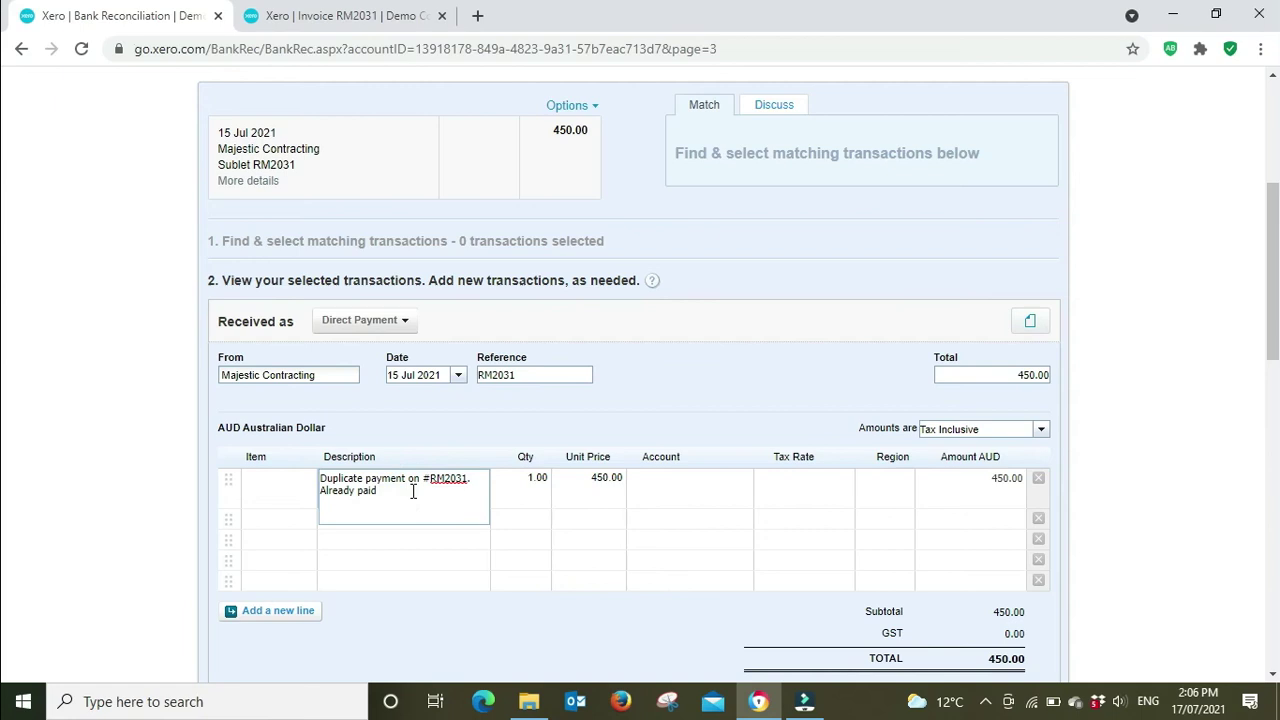
text(8/7/21.)
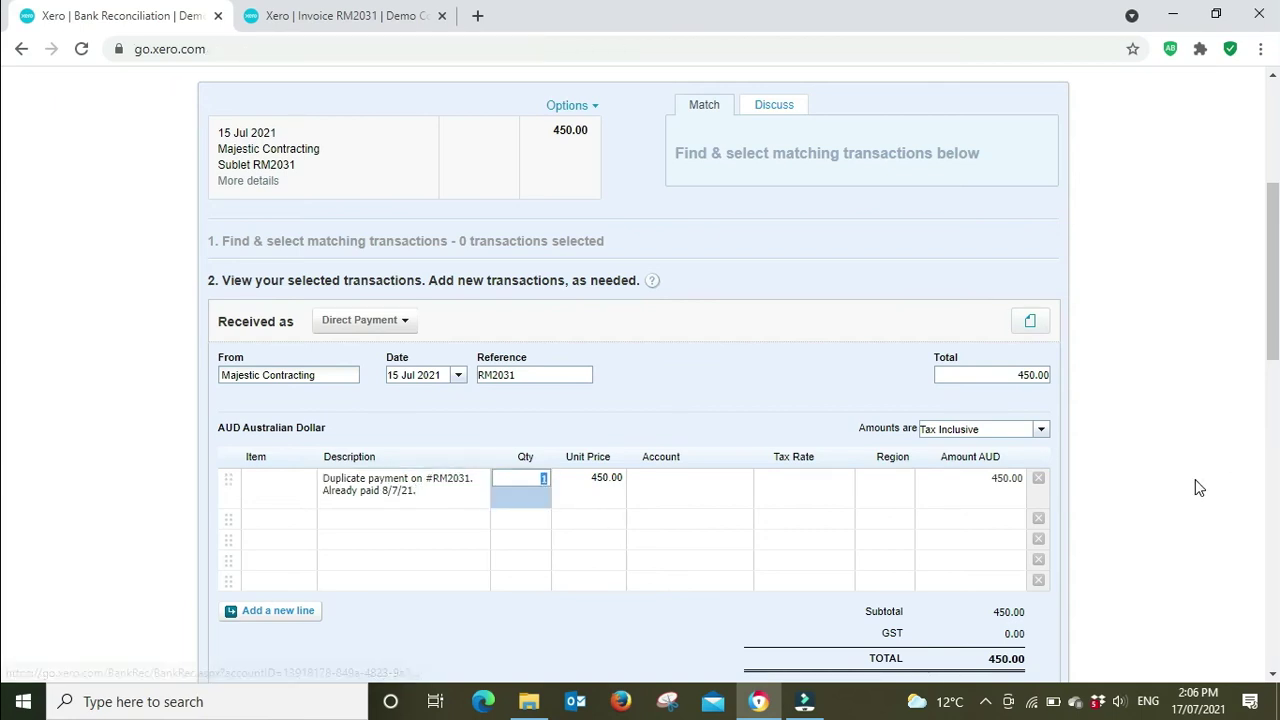
key(Tab)
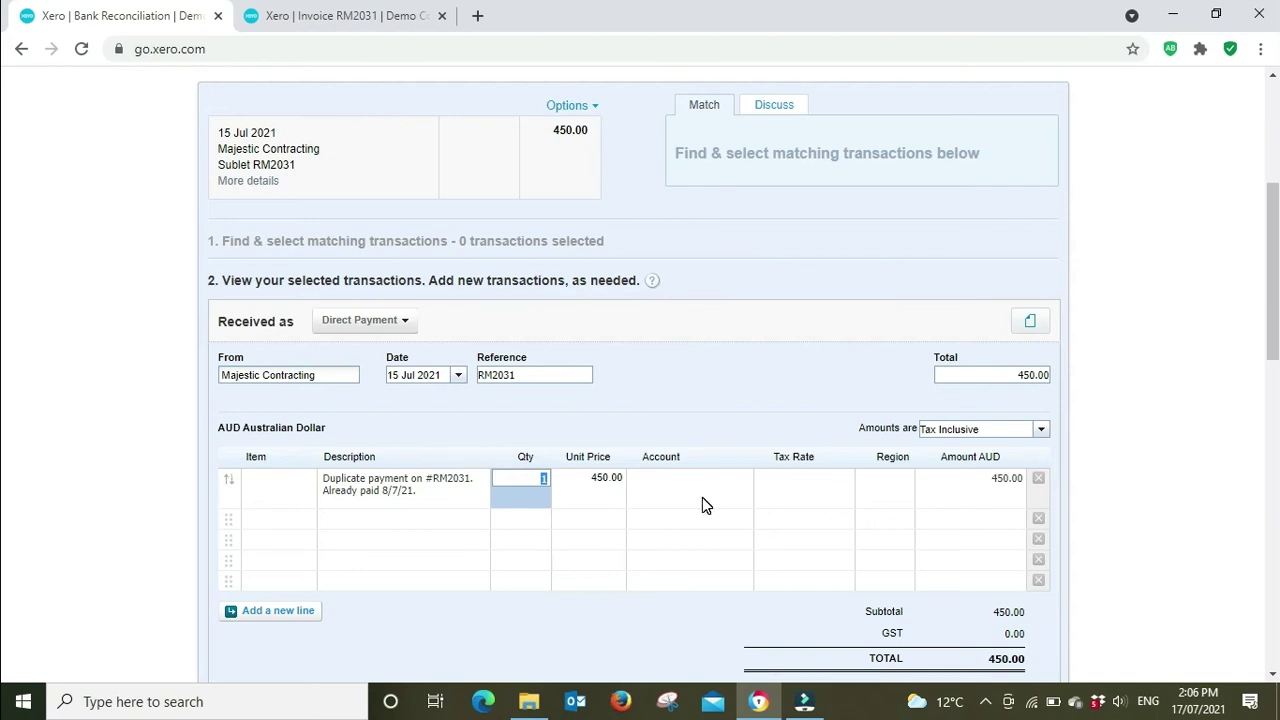
click(411, 326)
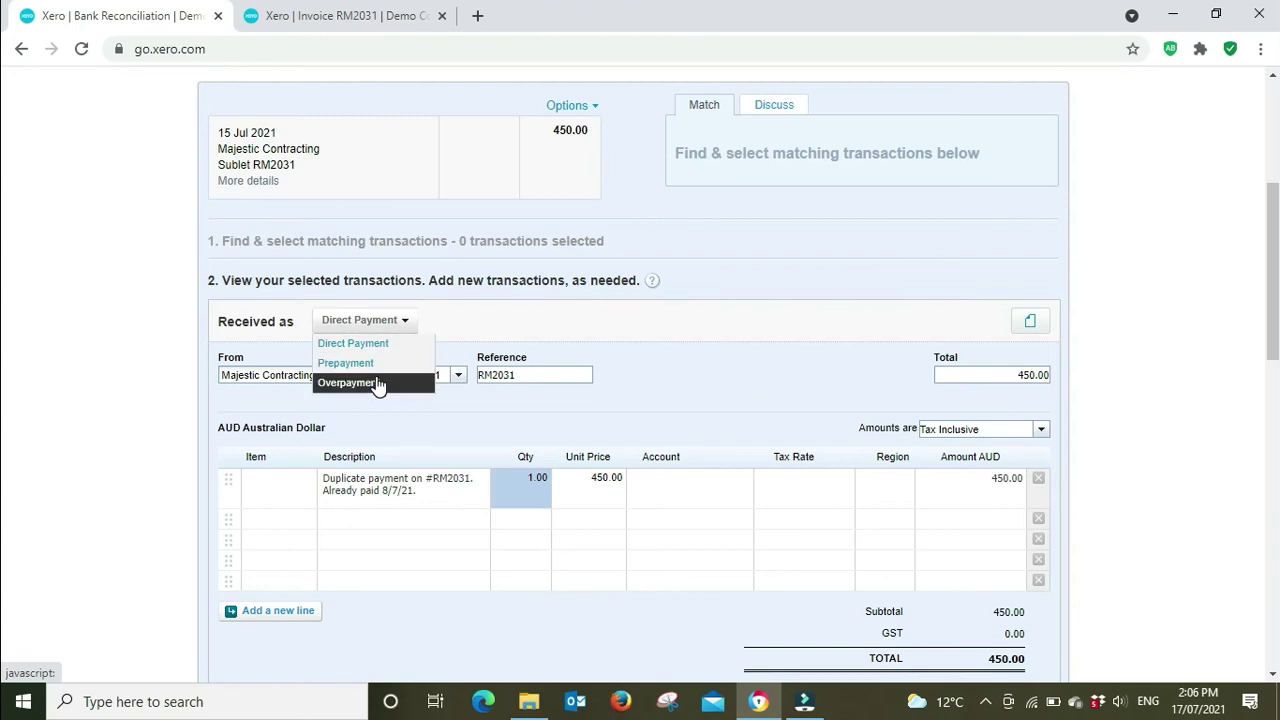
Record the 450.00 receipt as an Overpayment, save it, and reconcile the statement line
click(376, 384)
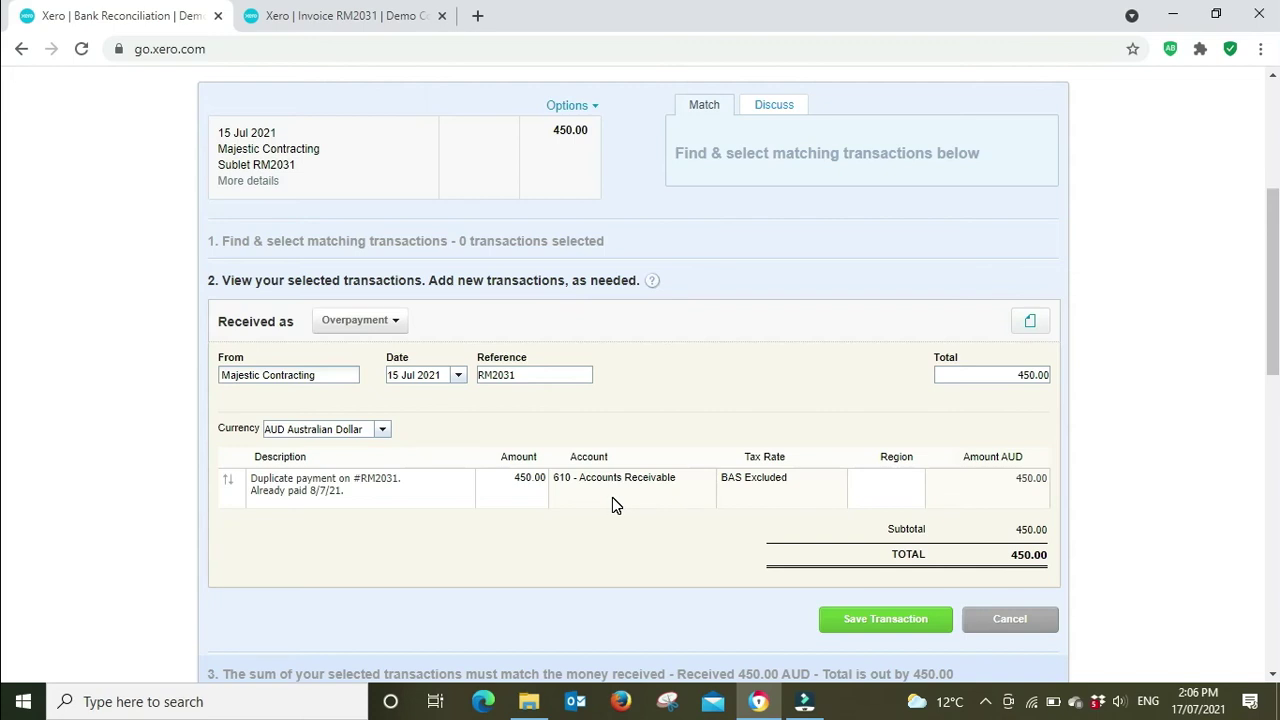
scroll(1158, 513, down, 1)
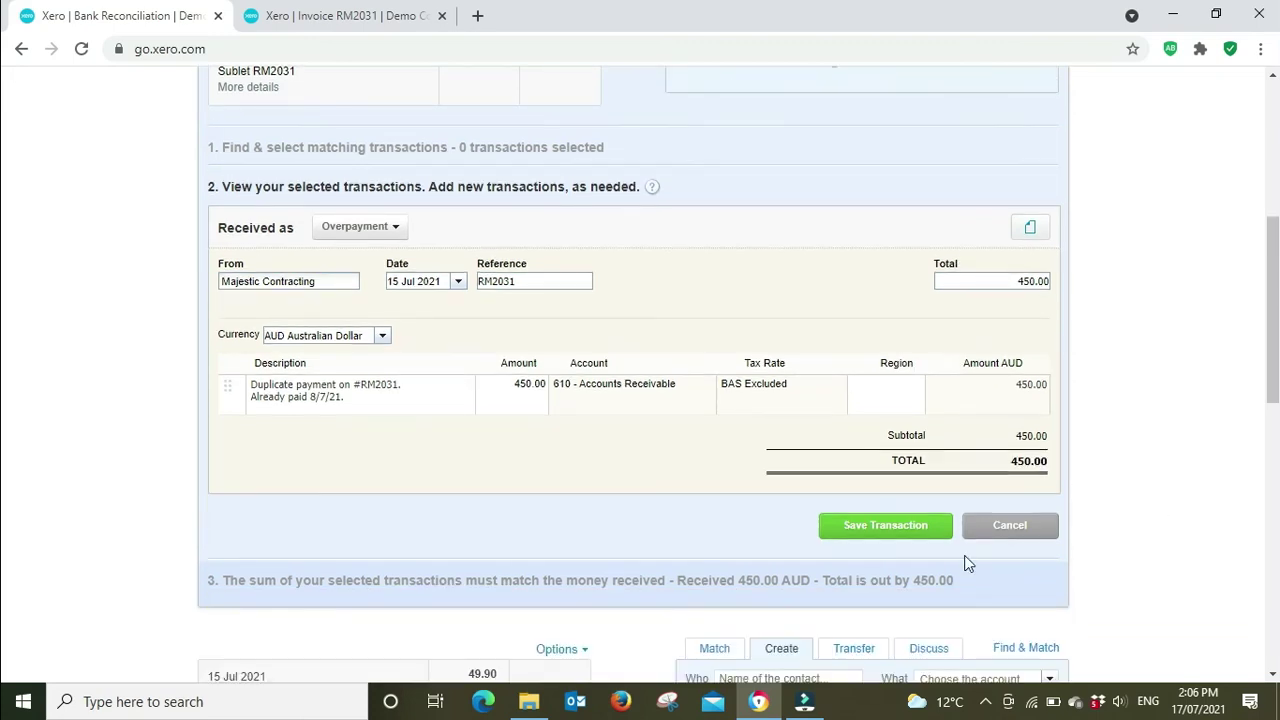
click(898, 525)
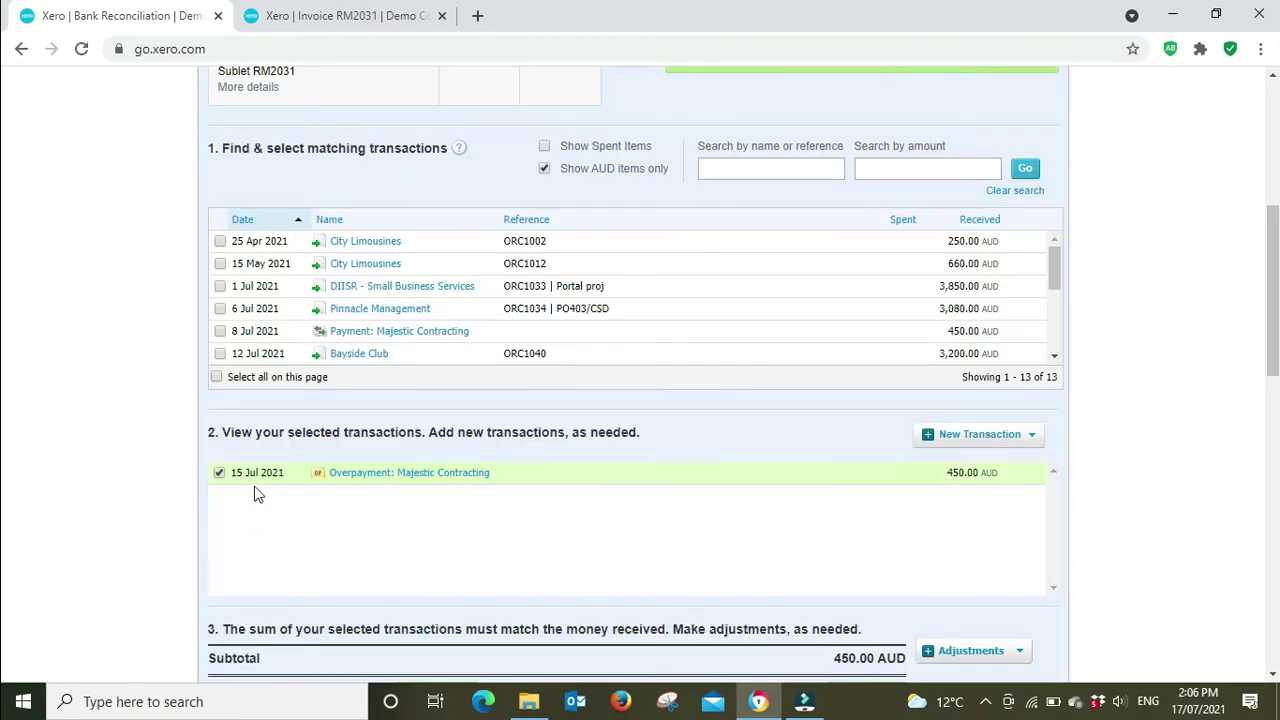
scroll(960, 477, up, 1)
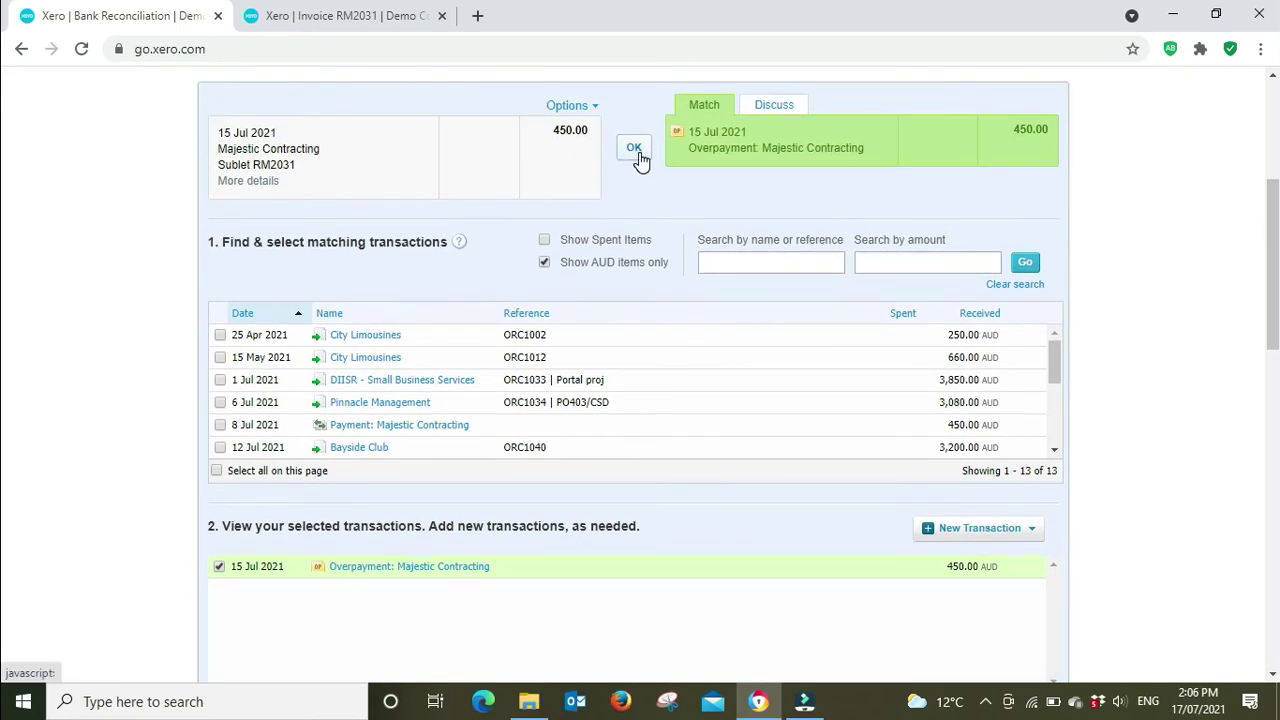
click(634, 147)
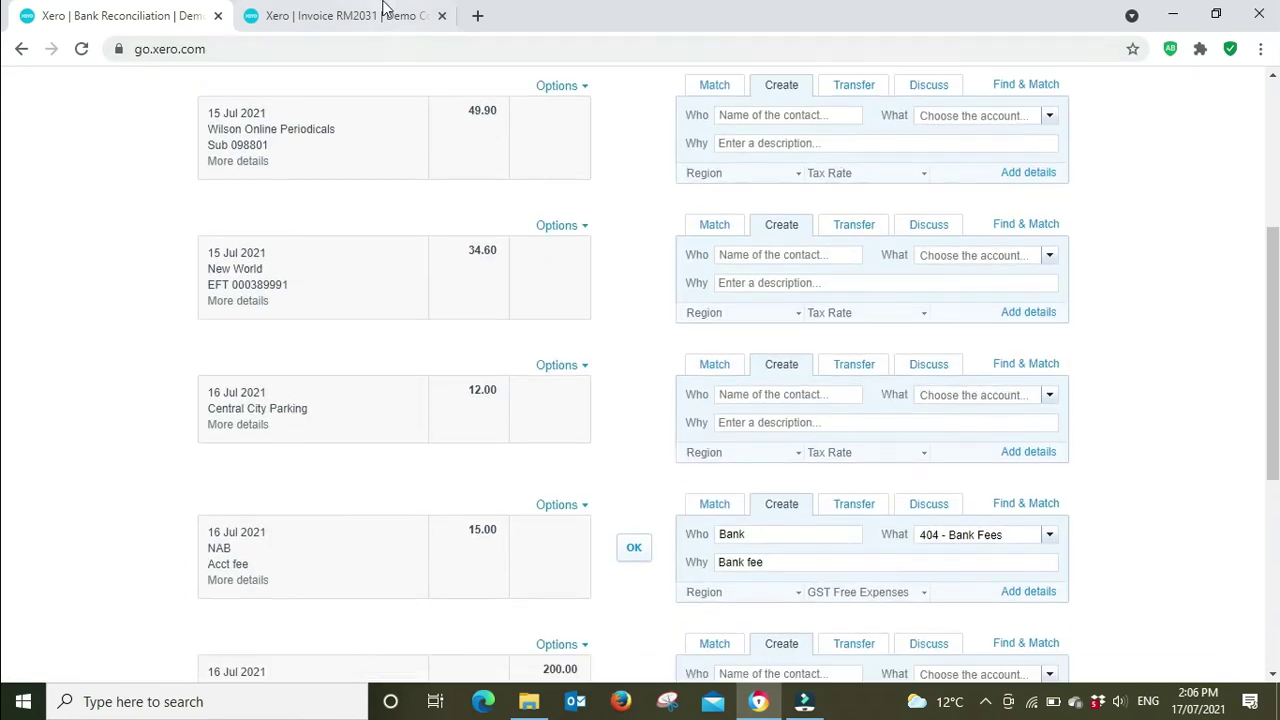
Find Majestic Contracting's overpayment among Awaiting Payment invoices and open Overpayment RM2031 (450.00 credit)
click(355, 15)
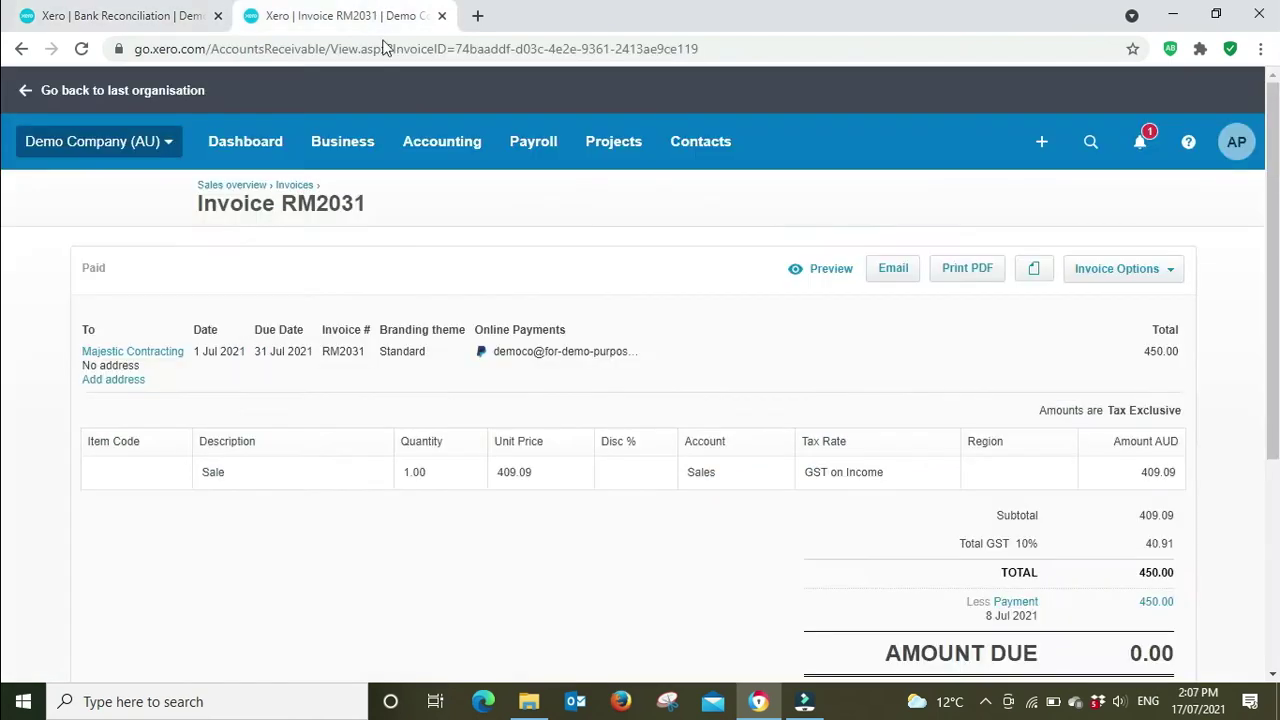
click(294, 185)
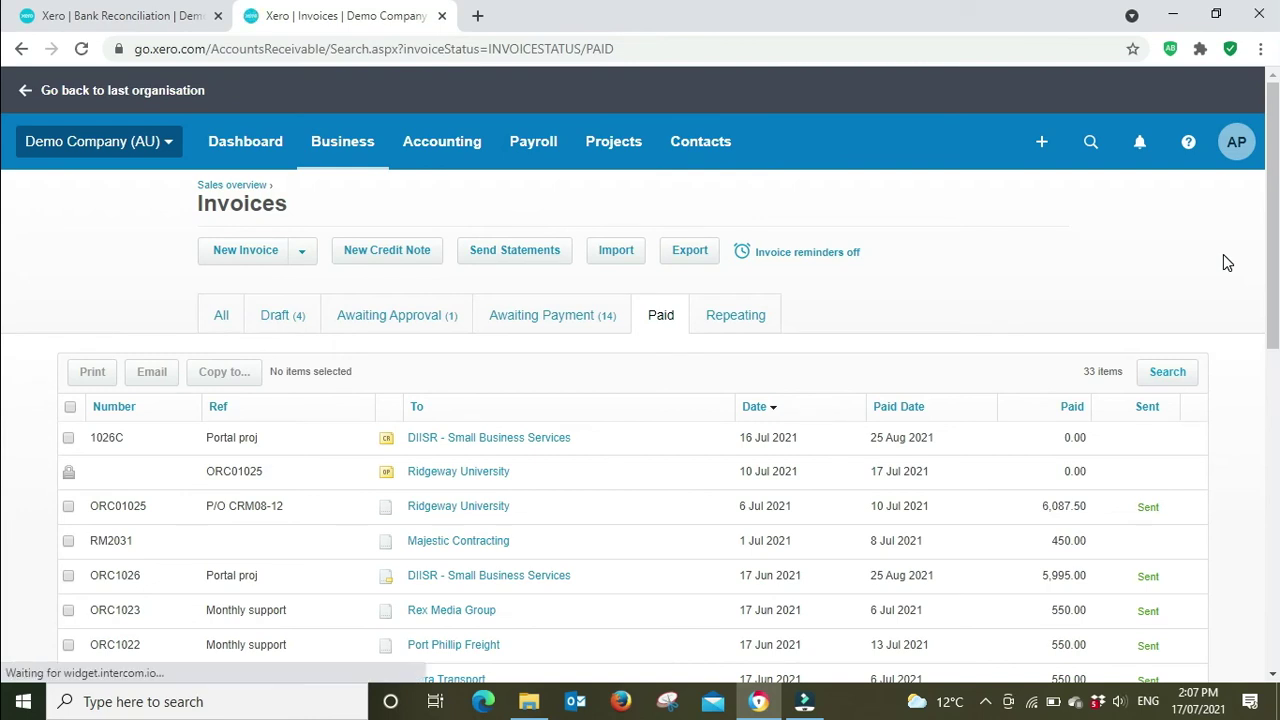
scroll(1223, 262, down, 1)
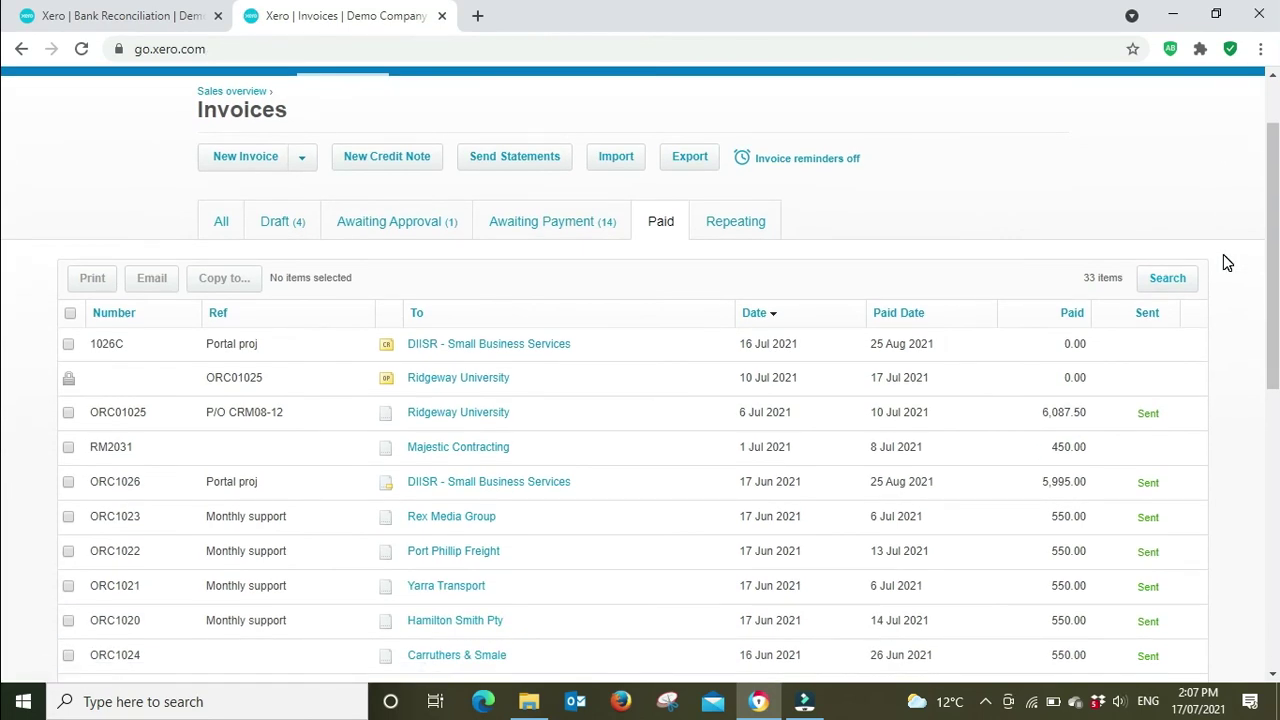
scroll(586, 326, down, 2)
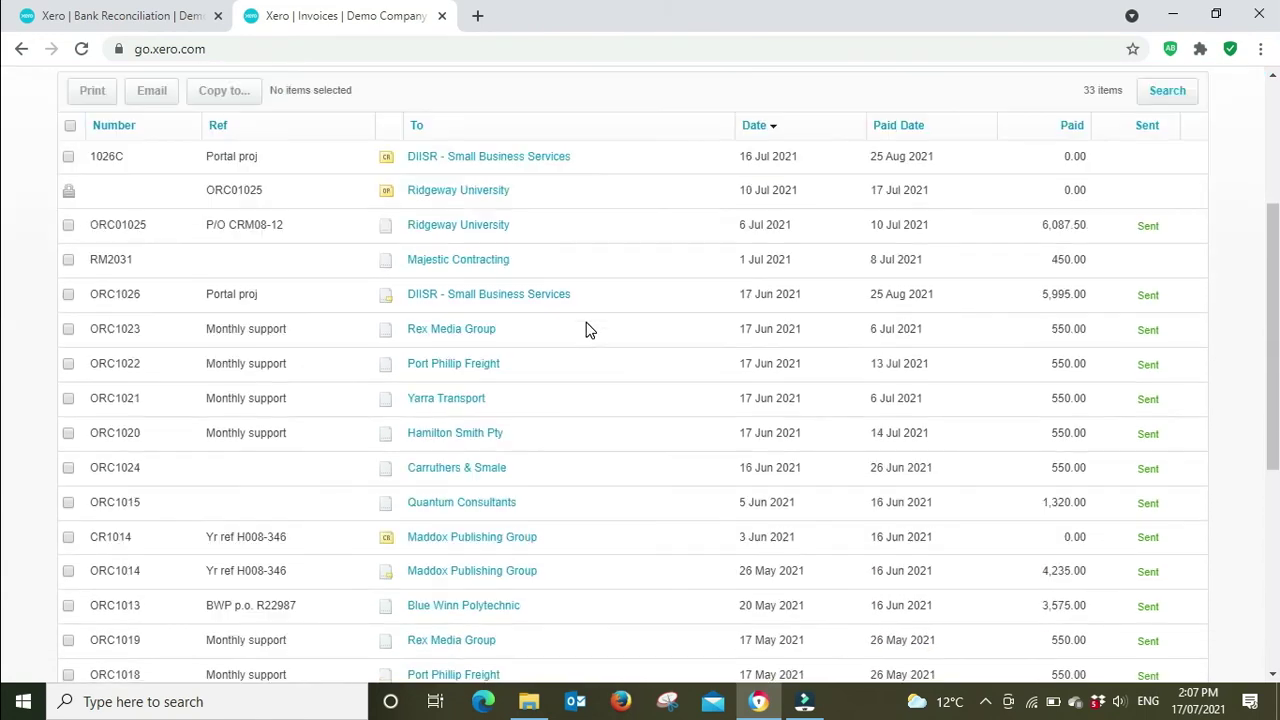
scroll(583, 417, down, 2)
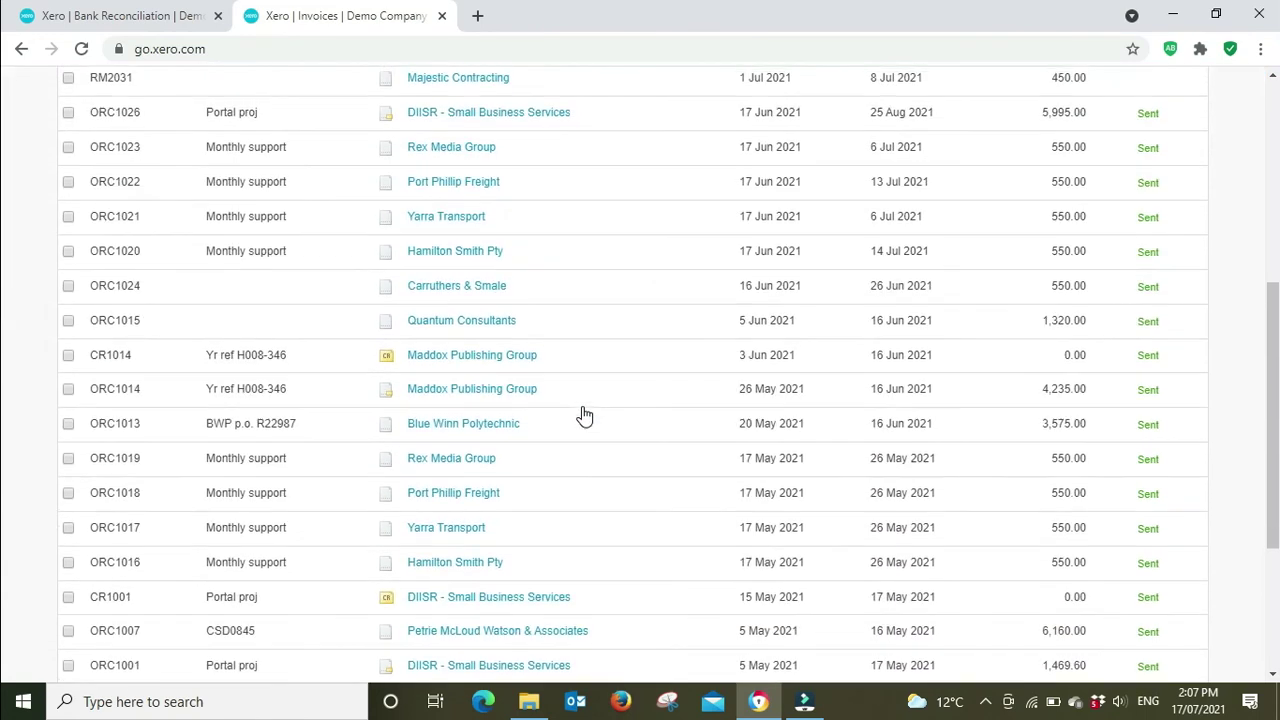
scroll(585, 404, up, 5)
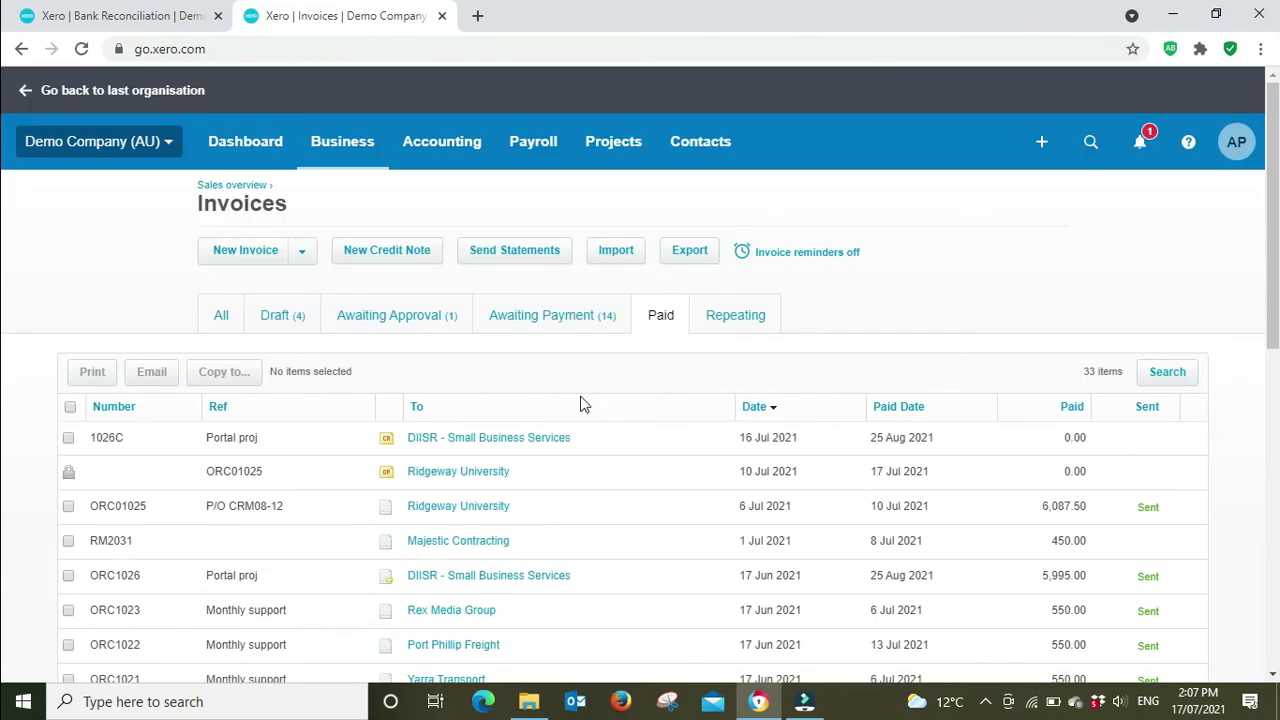
click(554, 320)
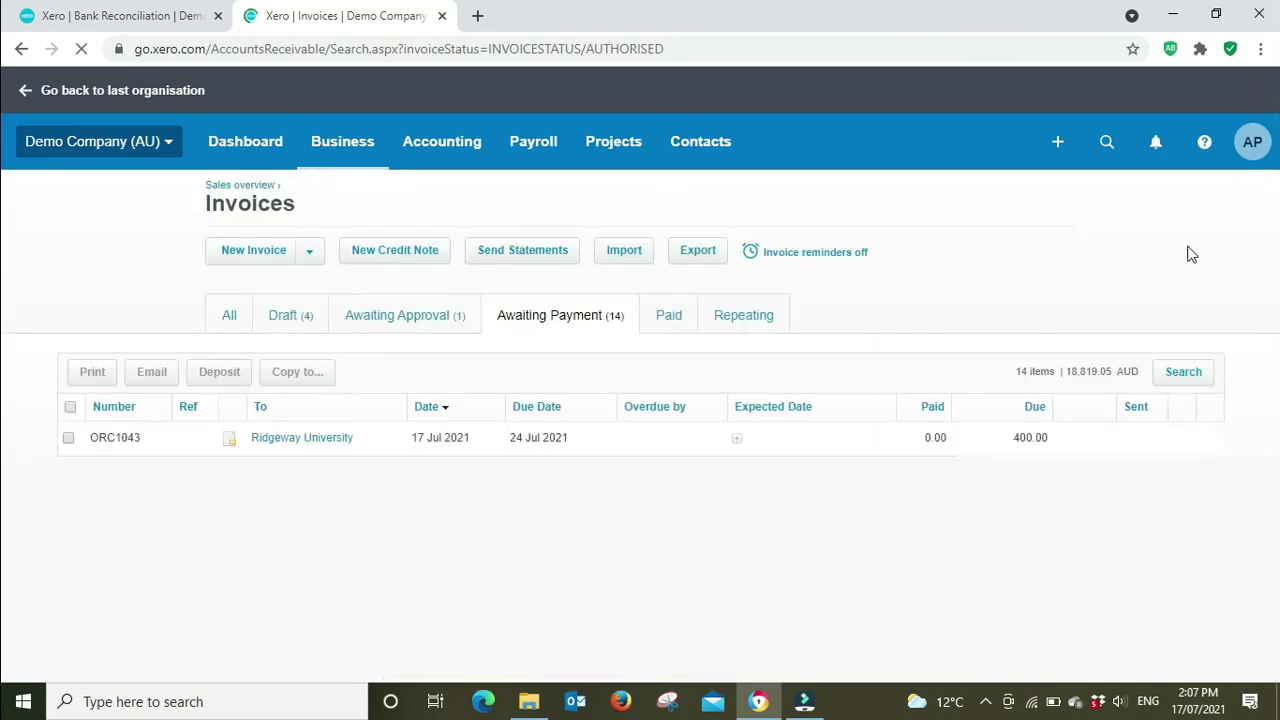
scroll(1188, 254, down, 2)
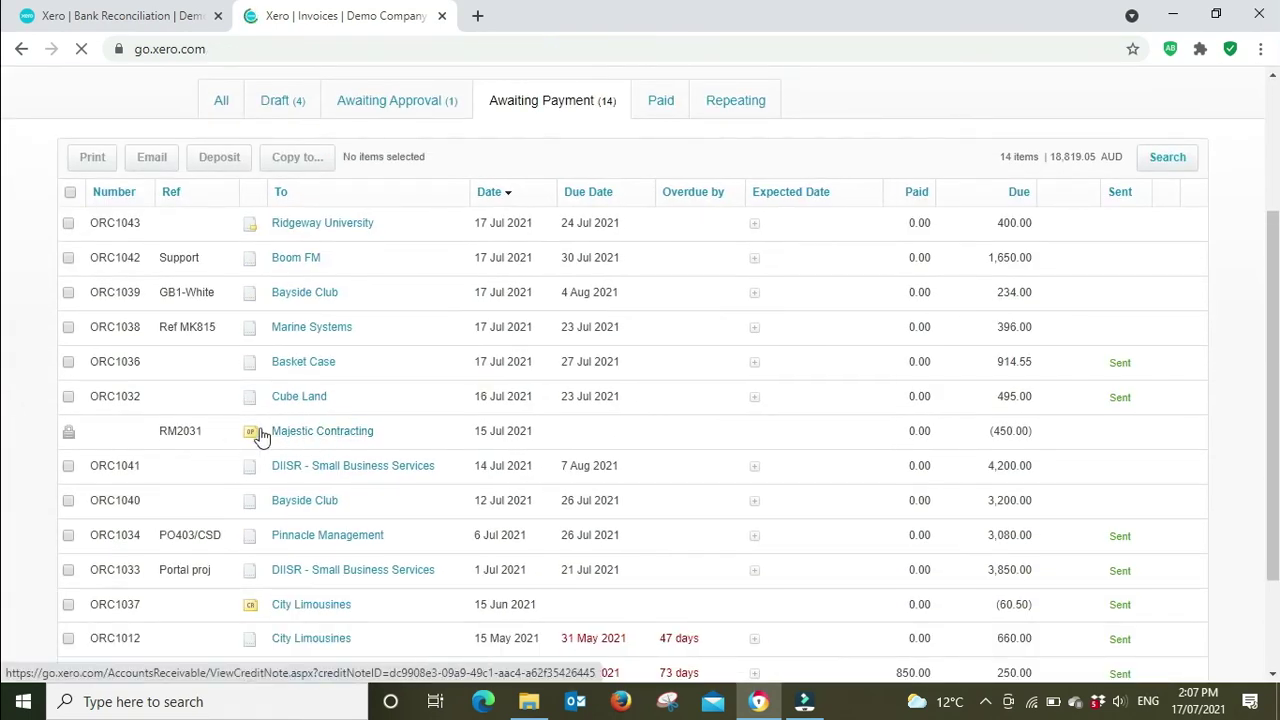
click(320, 438)
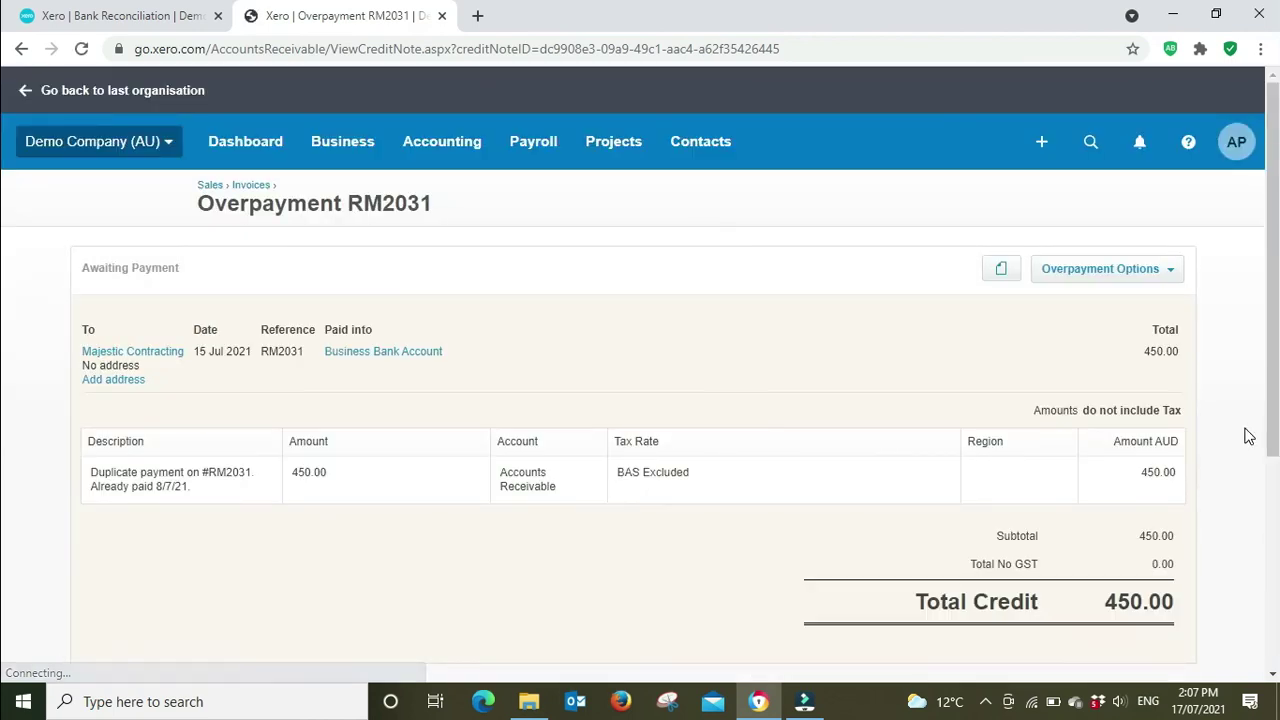
Record the 450.00 cash refund dated 17 Jul 2021 from 090 - Business Bank Account, then return to bank reconciliation
scroll(1248, 437, down, 3)
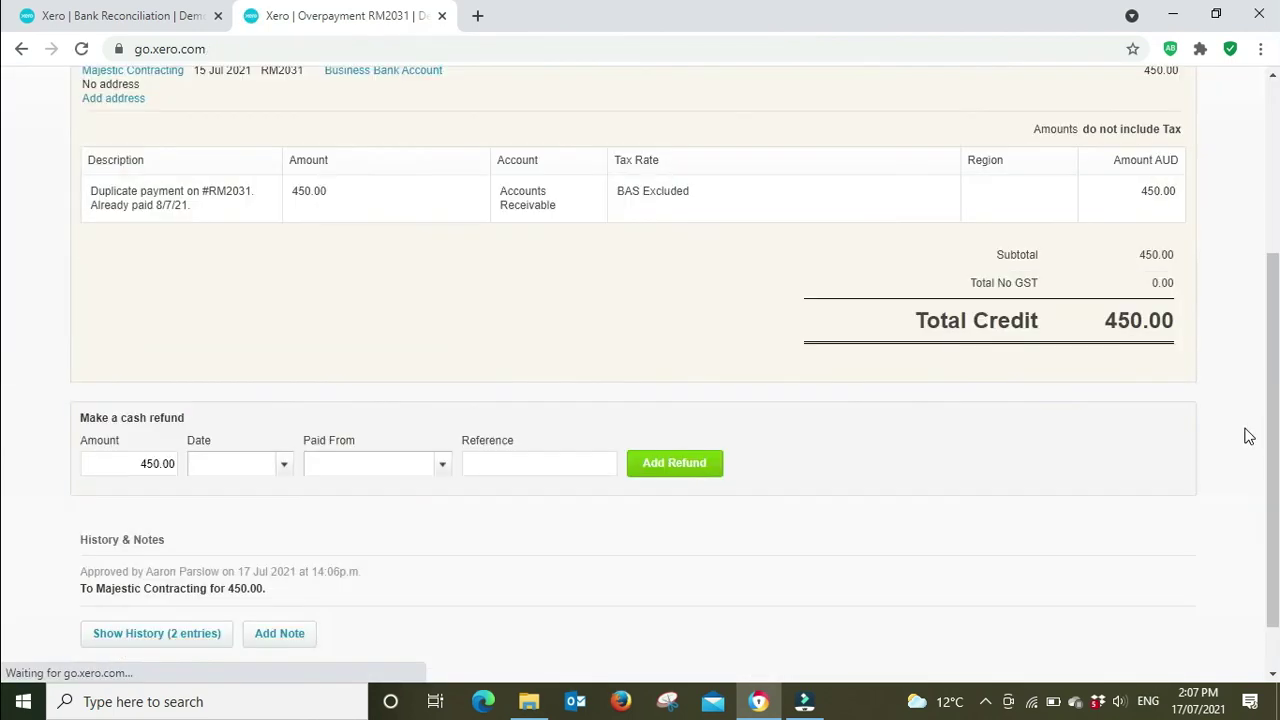
click(285, 470)
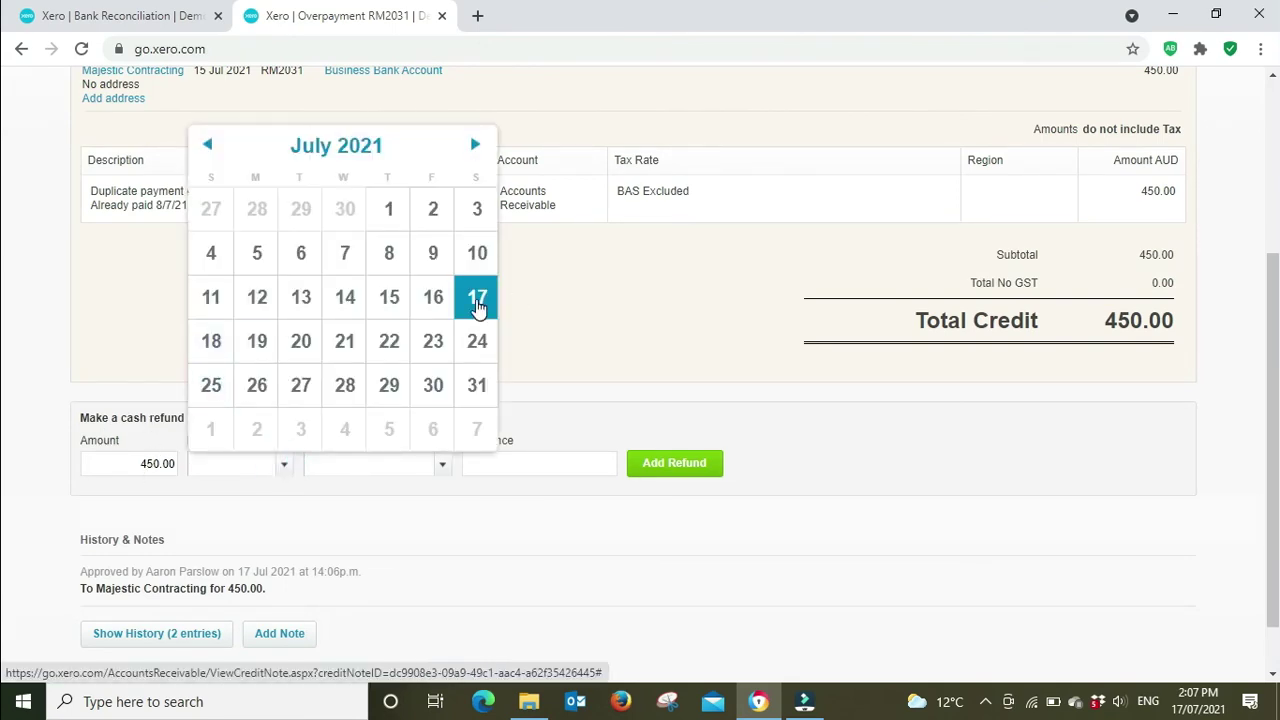
click(477, 301)
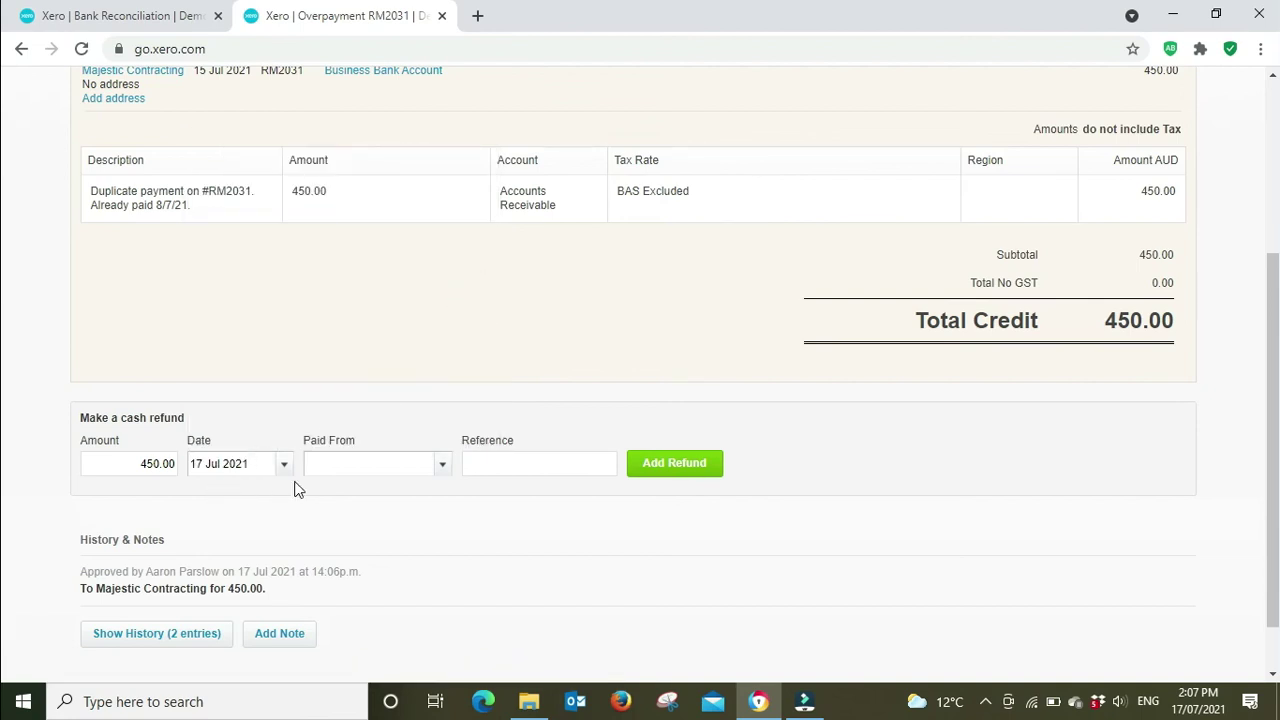
click(446, 468)
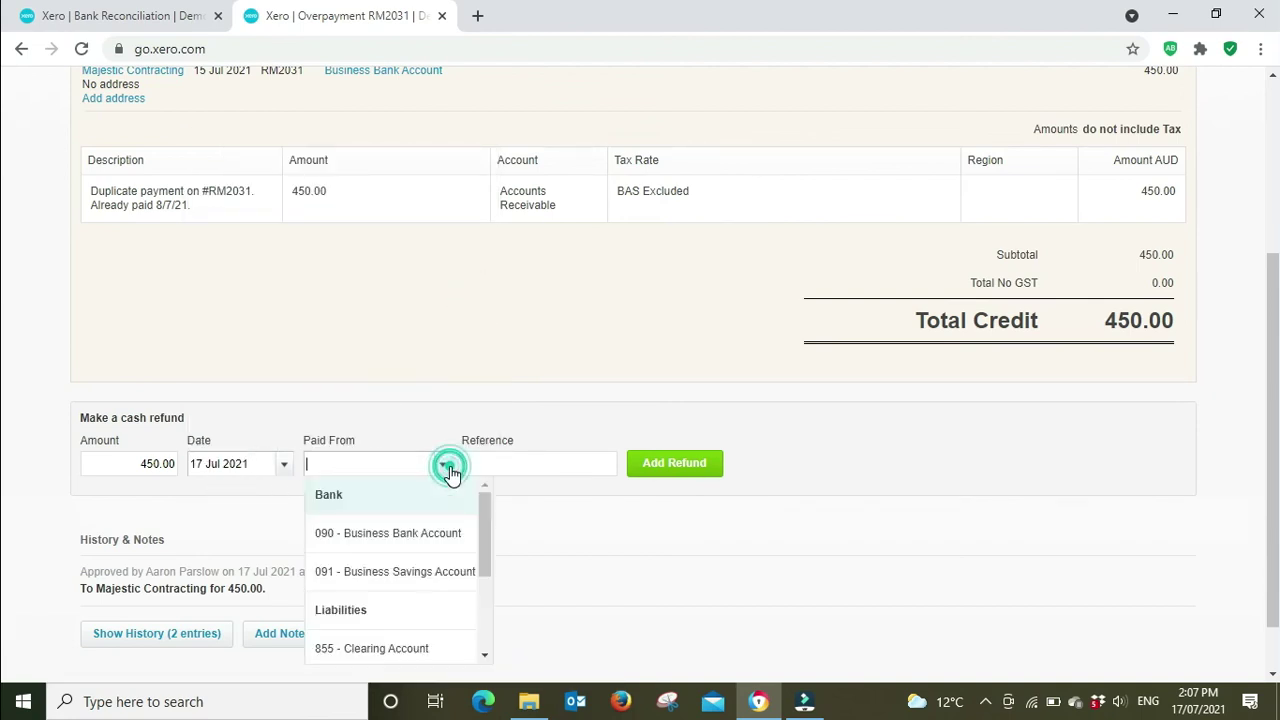
click(412, 537)
click(691, 465)
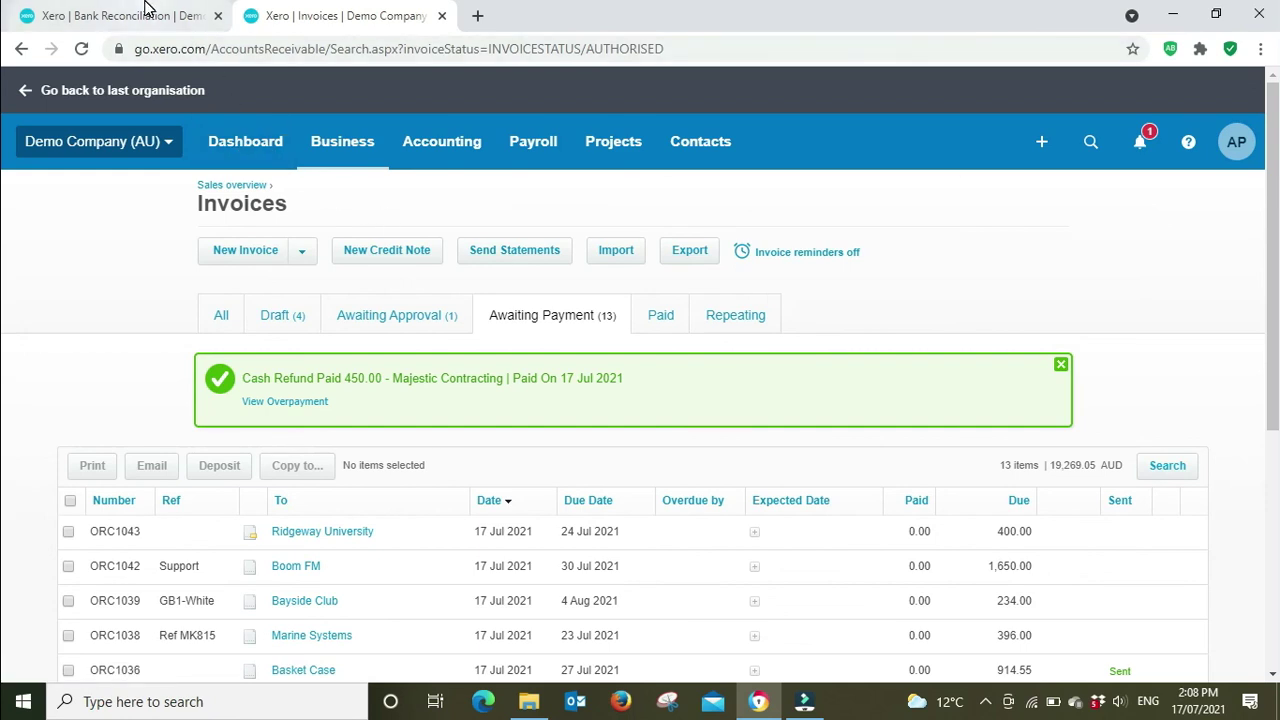
click(110, 16)
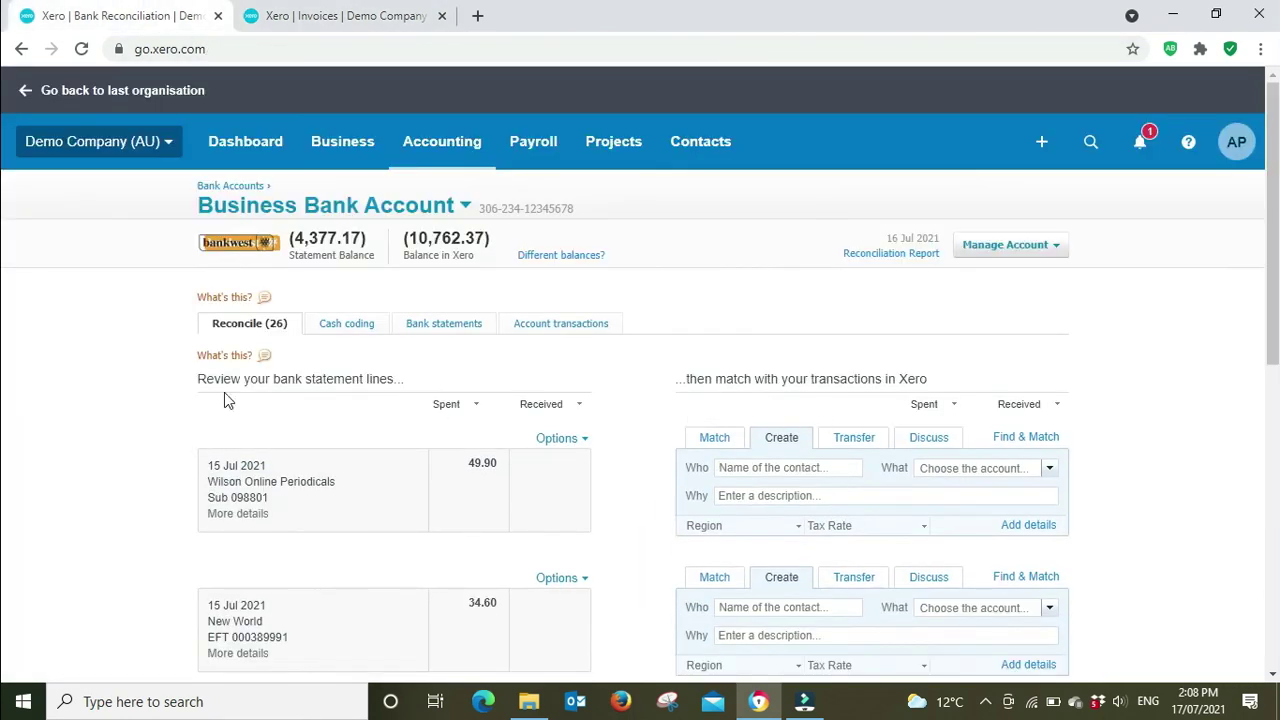